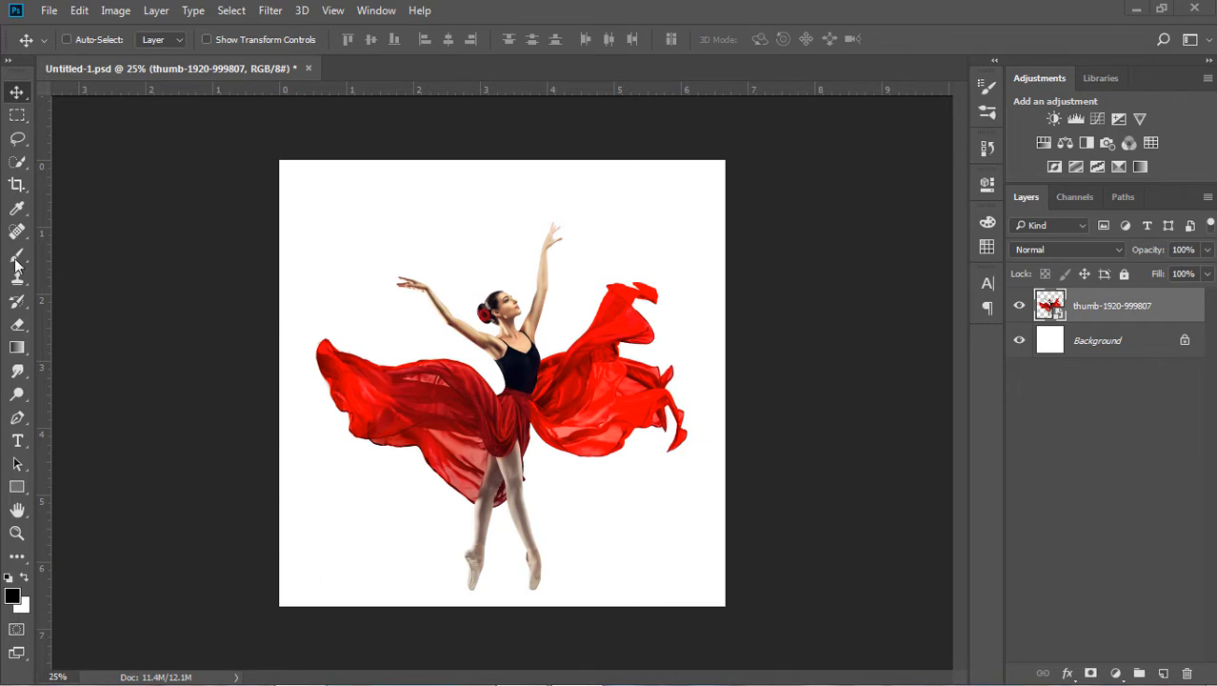
Step: Add a new empty layer above the dancer layer, with the Brush tool active and black kept as the foreground colour
click(16, 259)
click(1163, 673)
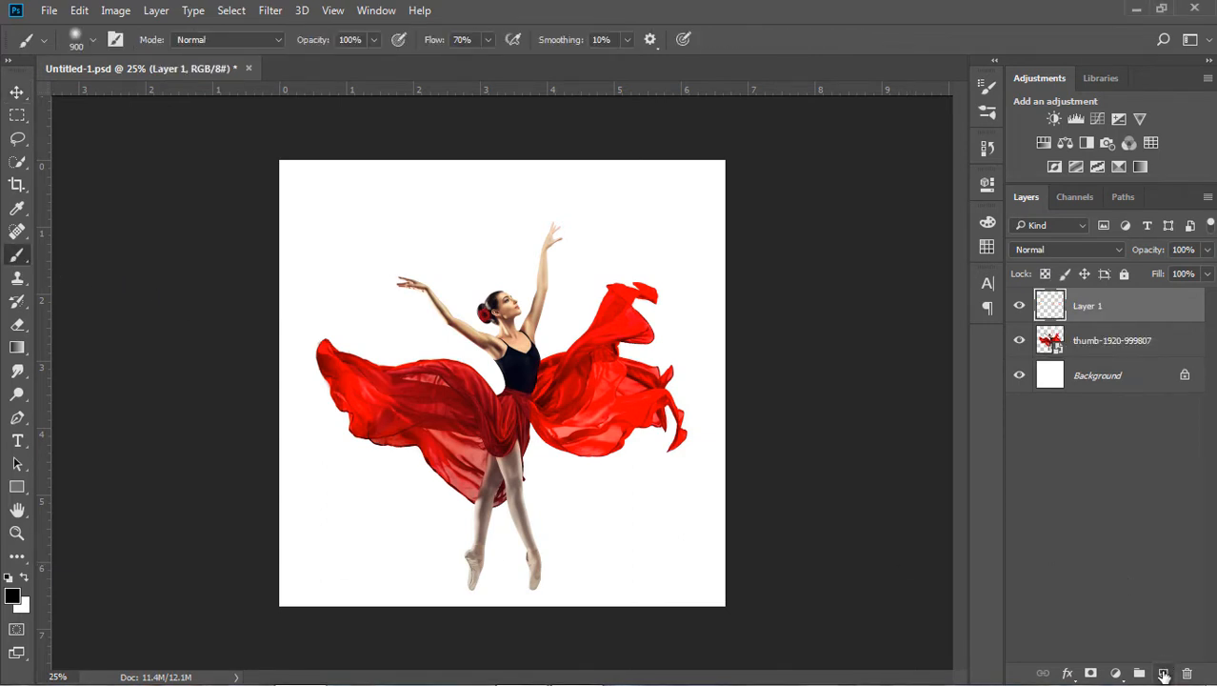
click(12, 598)
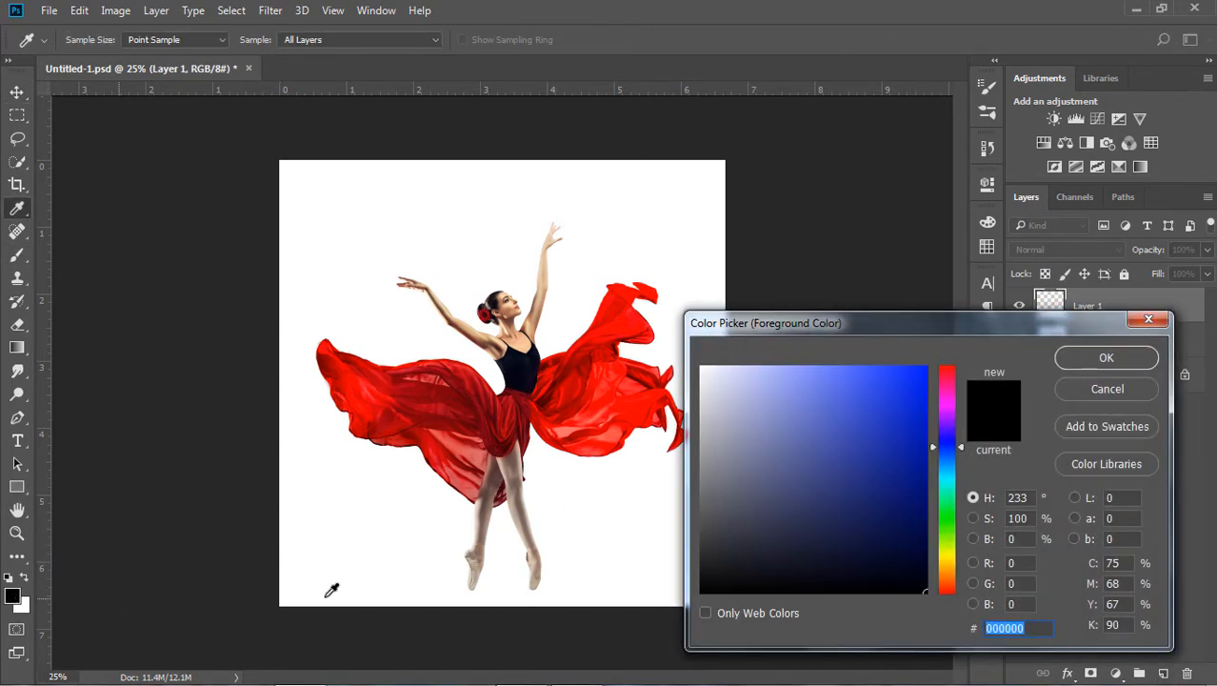
click(1114, 626)
click(1086, 392)
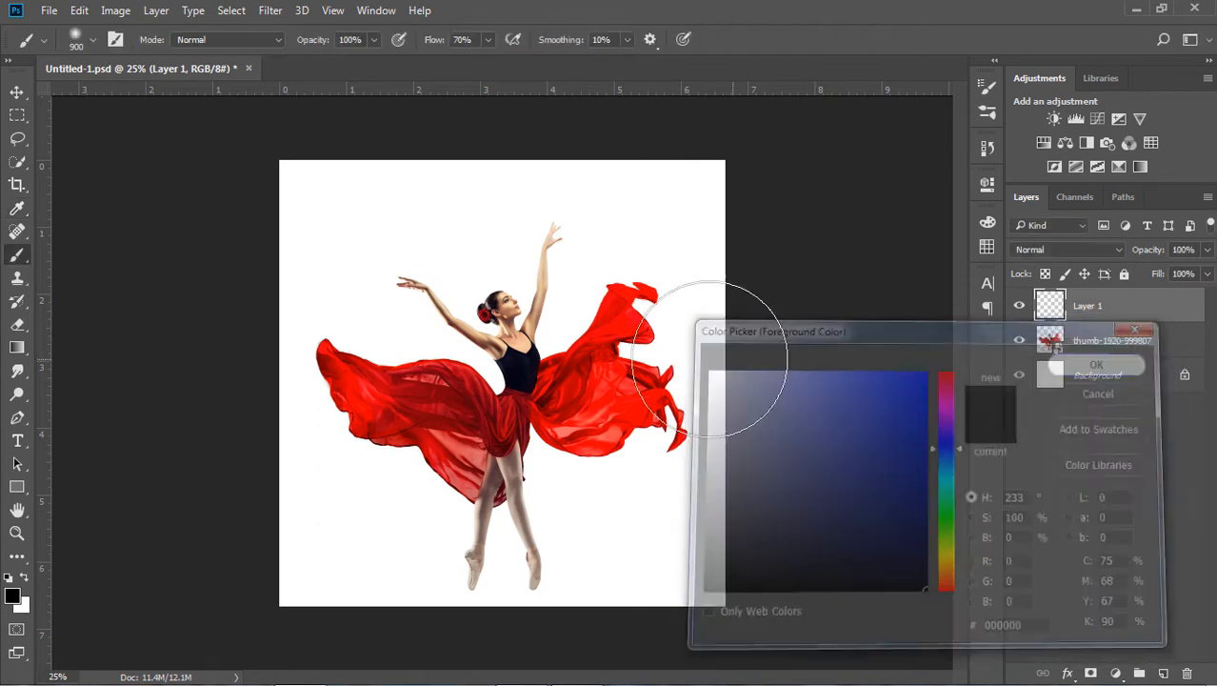
Step: Paint a soft black spot over the dancer's lower legs with a Soft Round brush of 401 px and 0% hardness
click(78, 40)
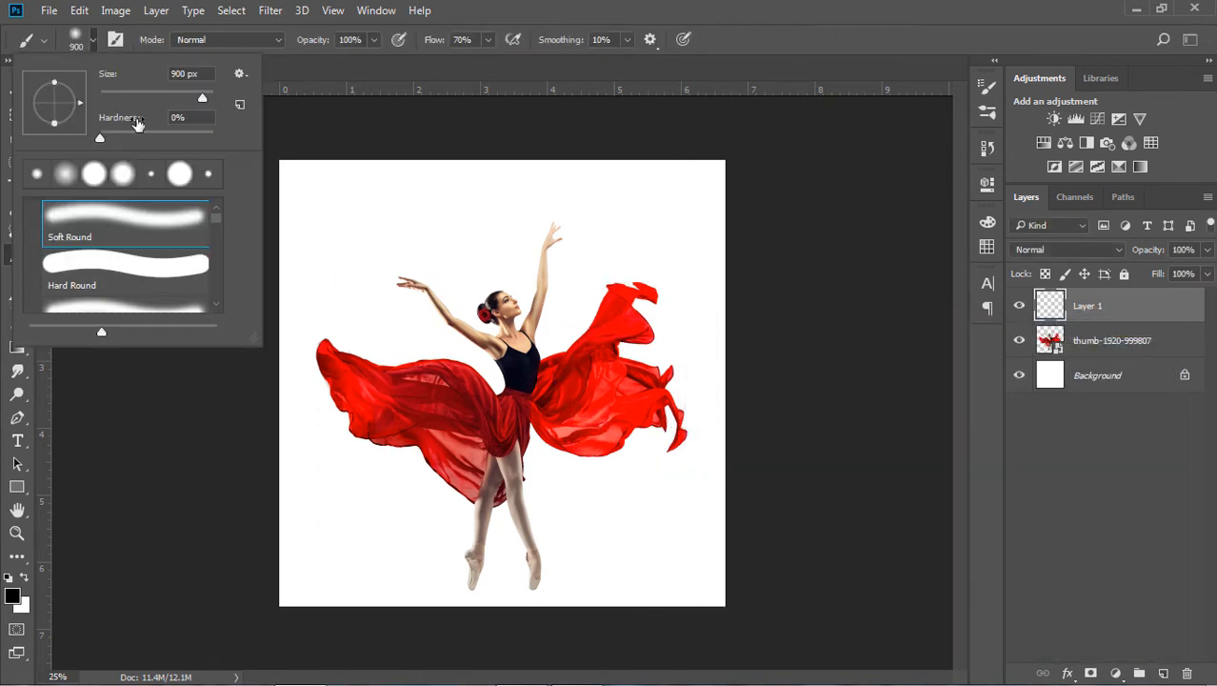
drag(202, 94, 196, 95)
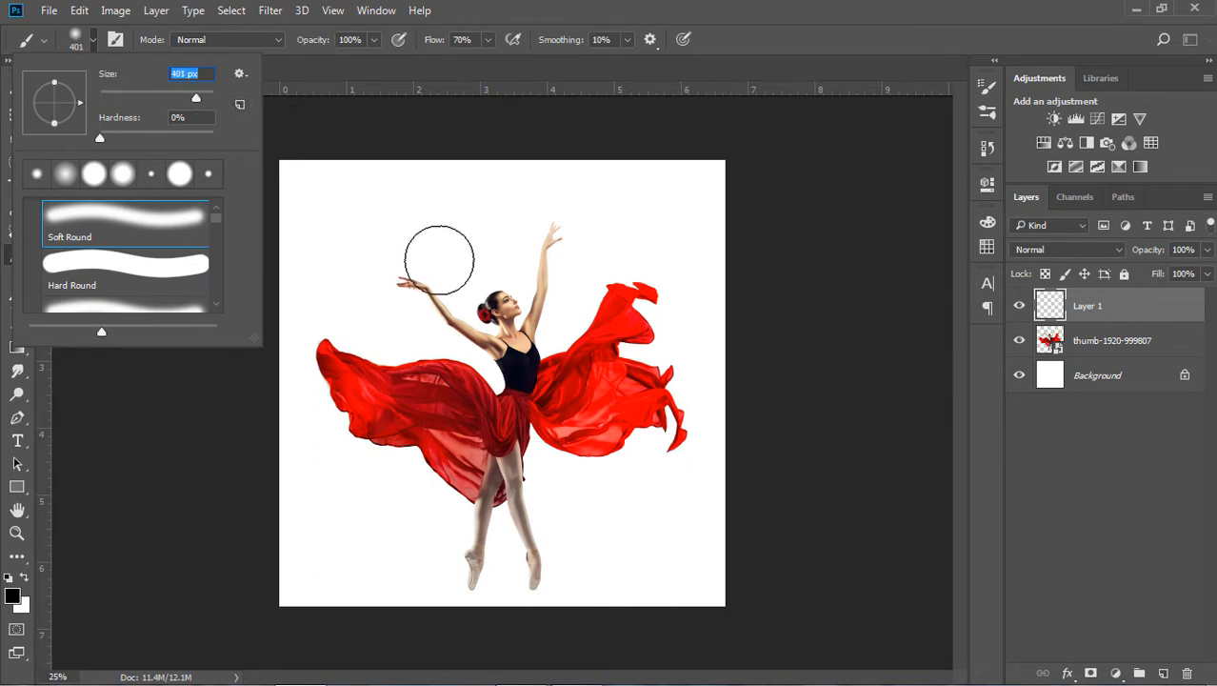
key(Return)
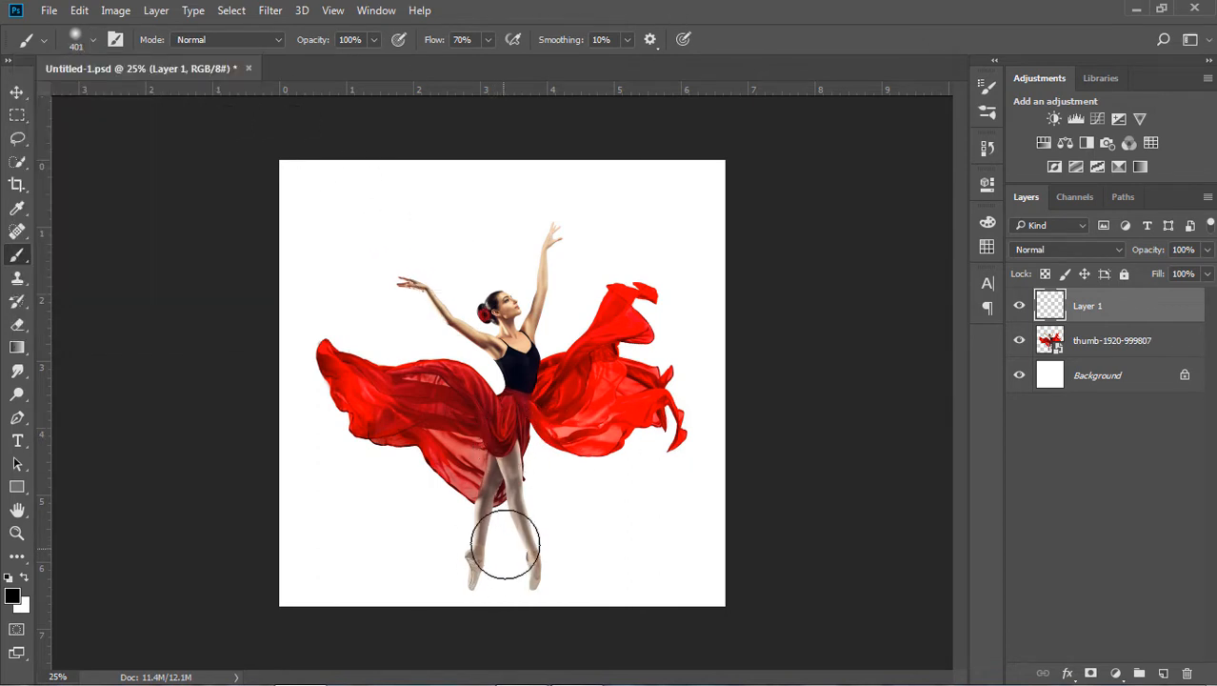
mouse_move(497, 512)
mouse_down()
mouse_move(495, 488)
mouse_move(520, 509)
mouse_move(498, 538)
mouse_up()
Step: Squash the black spot with Free Transform into a thin horizontal streak, about 6.9% of its height
click(16, 92)
click(79, 11)
click(143, 382)
drag(496, 626, 508, 549)
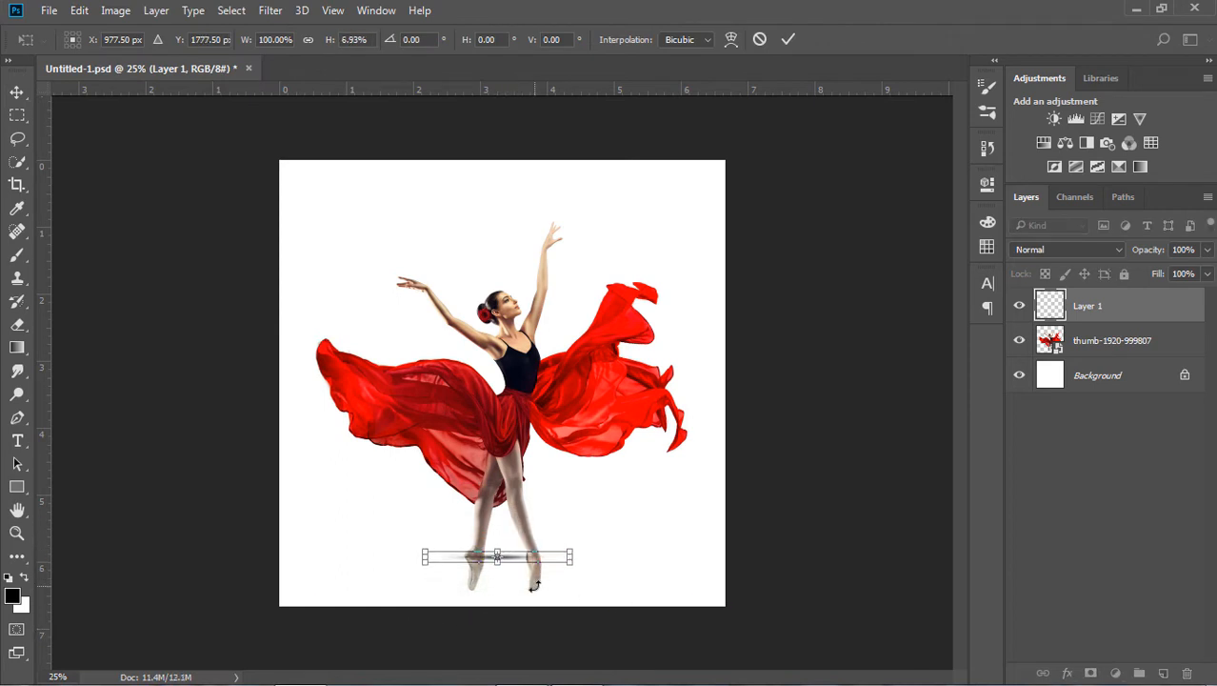
click(788, 39)
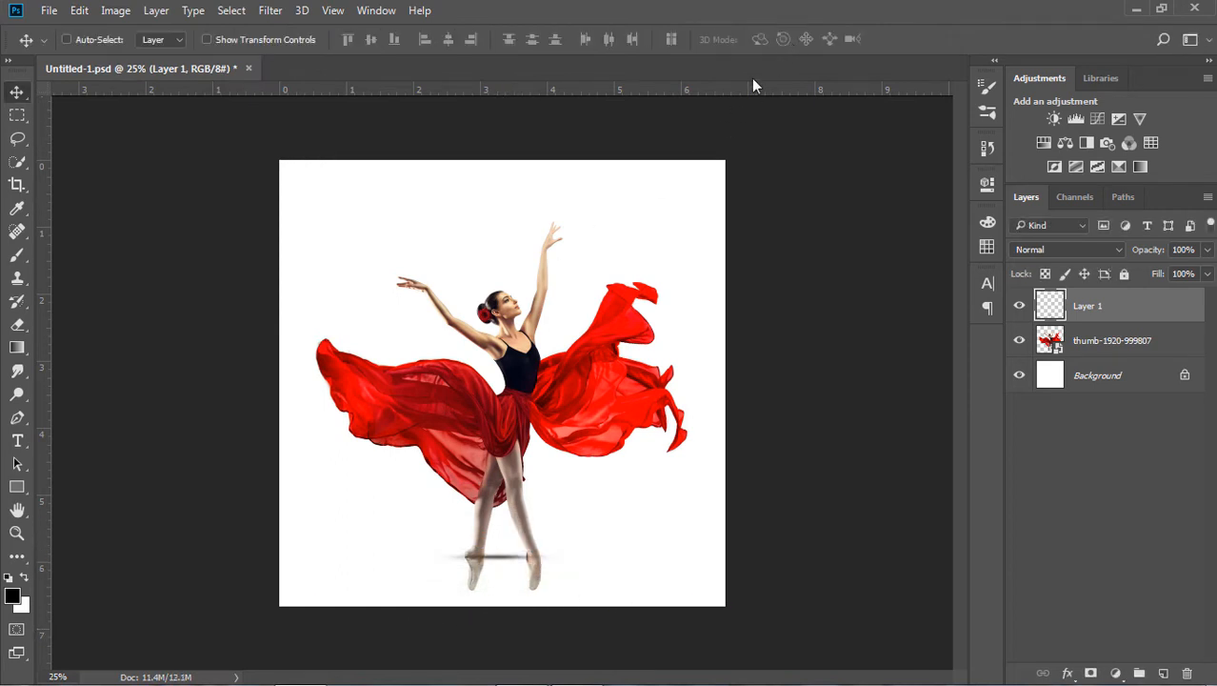
Step: Enlarge the dark streak at the dancer's ankles with Free Transform to about 193% in width and height
click(17, 533)
drag(353, 505, 656, 603)
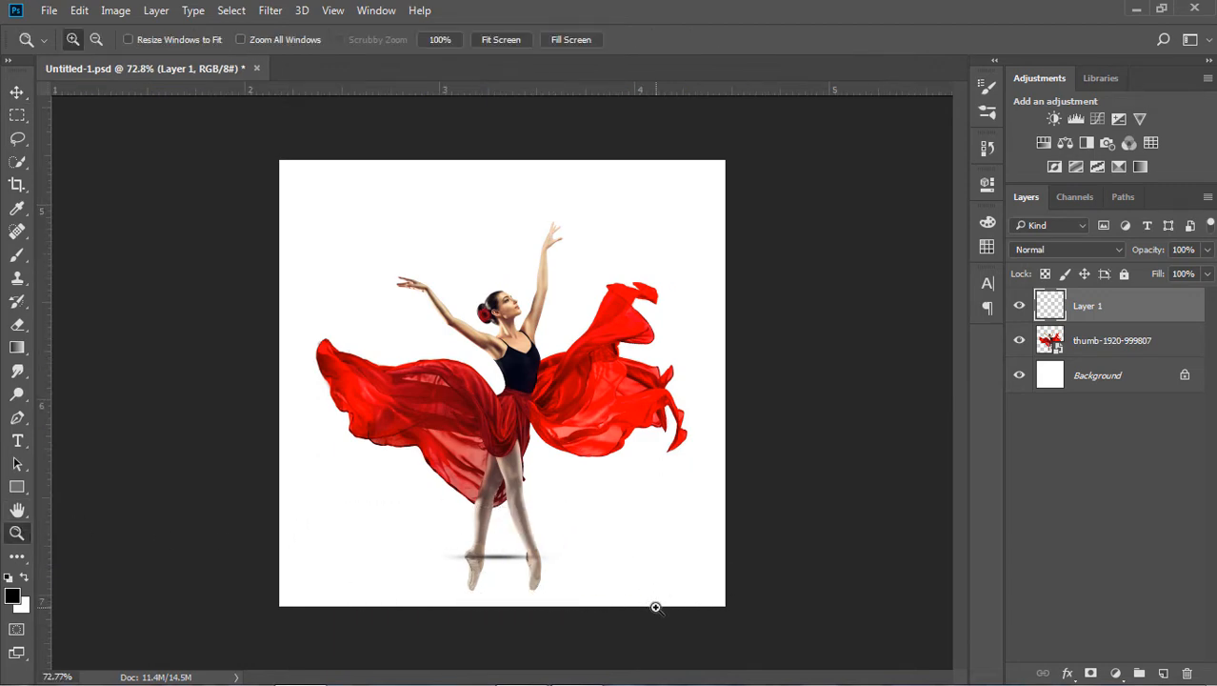
click(17, 92)
click(79, 10)
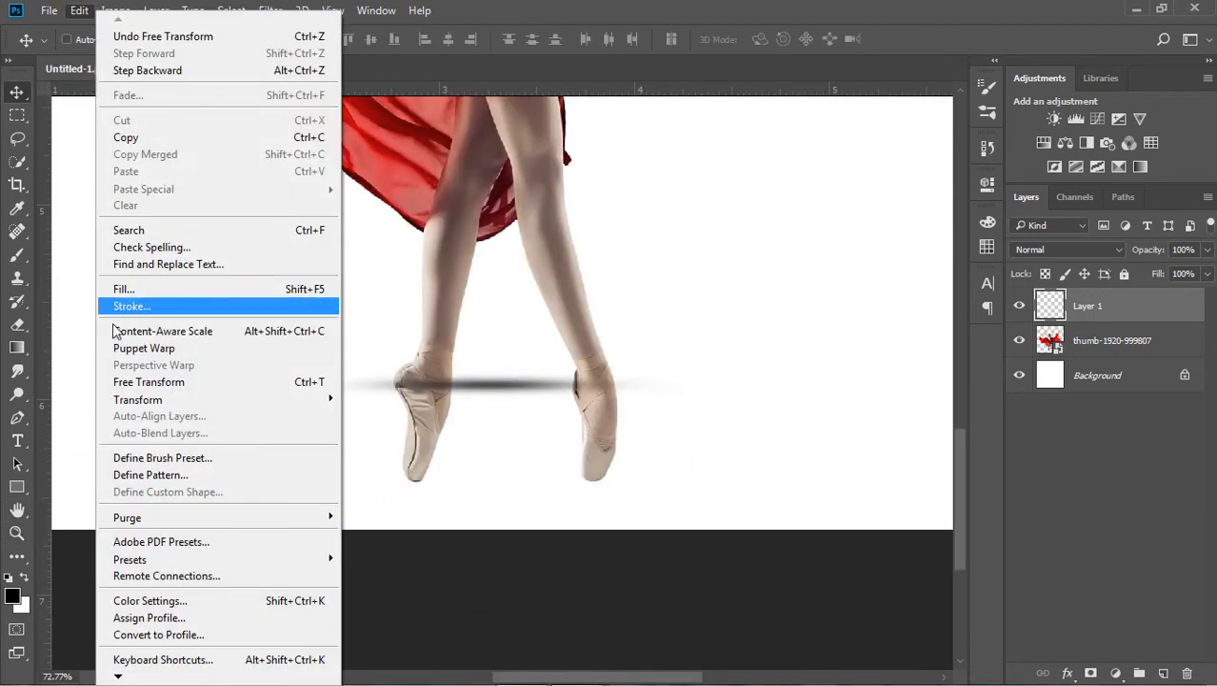
click(152, 381)
drag(696, 366, 884, 333)
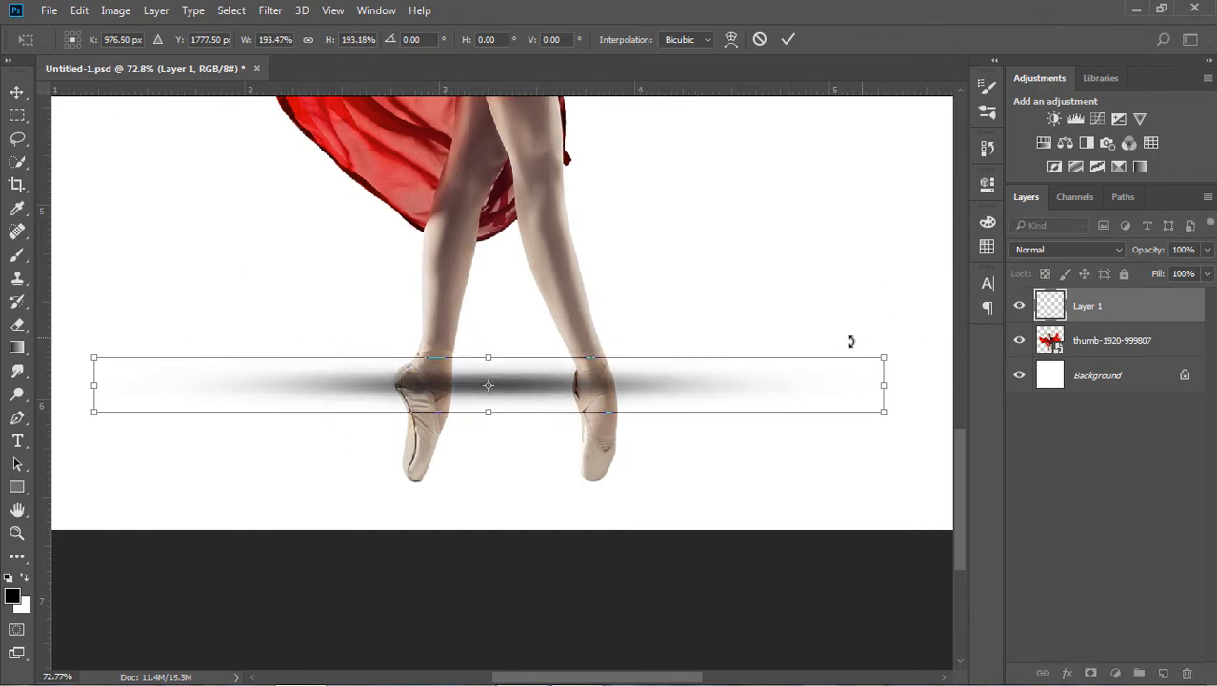
key(Return)
Step: Move the streak down beneath the tips of the ballet shoes as a shadow and set its layer opacity to 40%
drag(525, 391, 524, 486)
click(1206, 250)
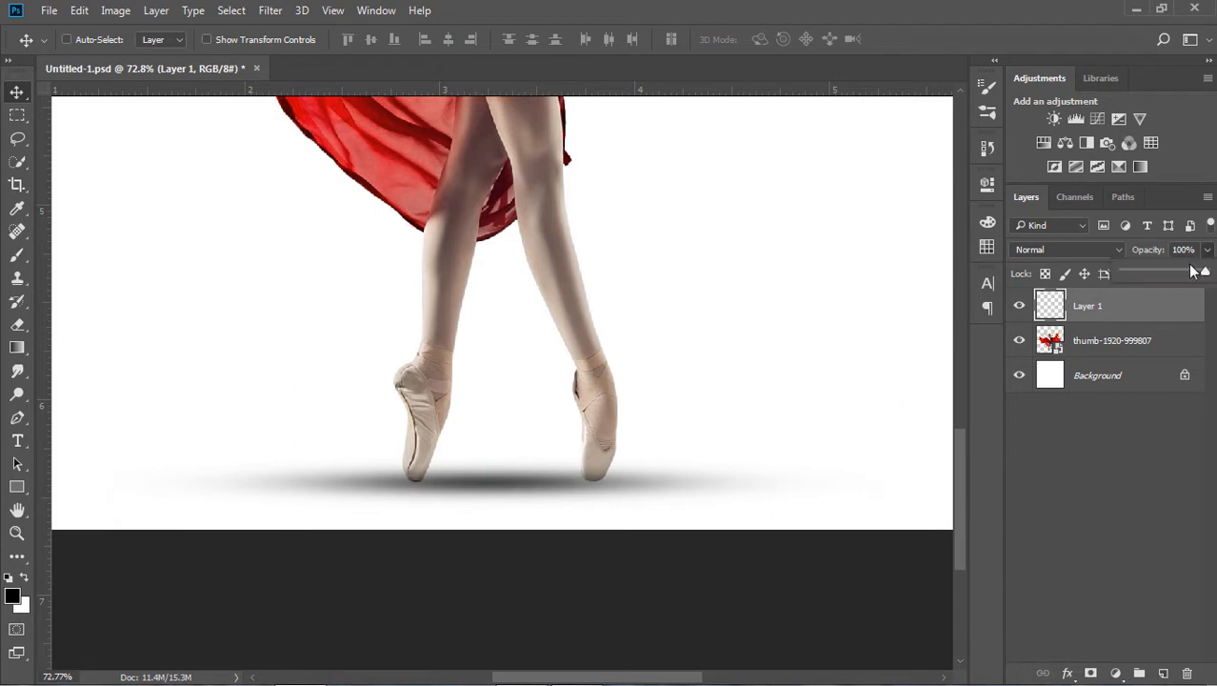
drag(1152, 275, 1147, 275)
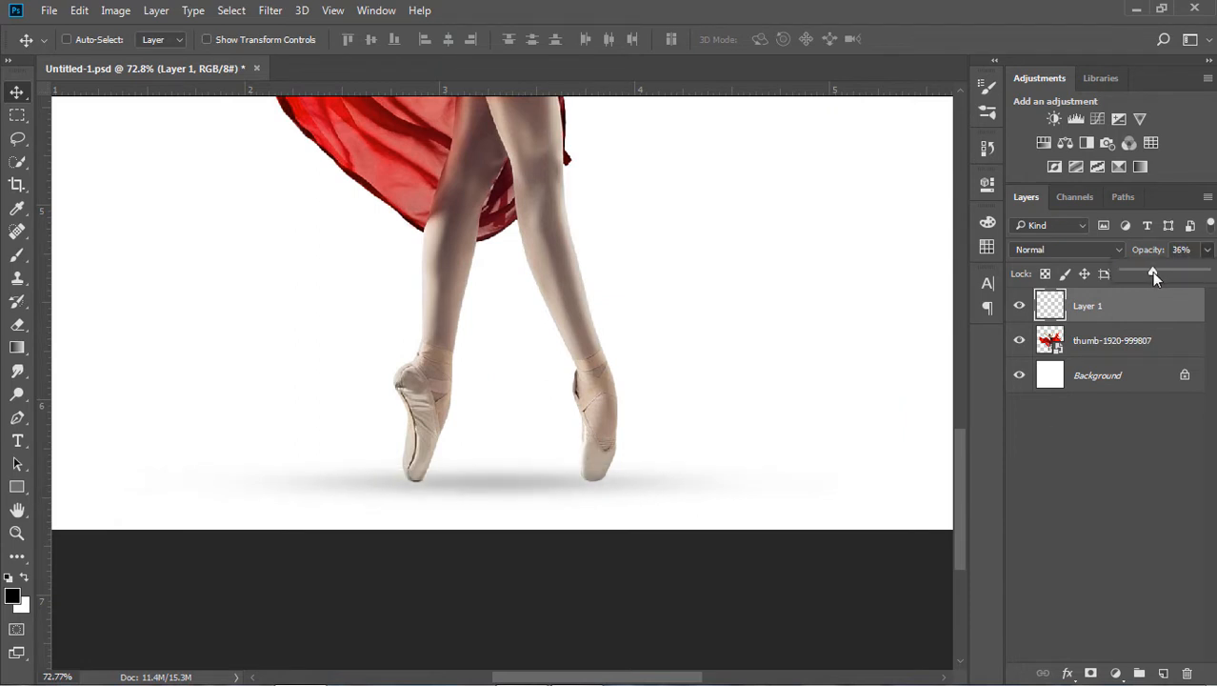
click(1181, 250)
text(4)
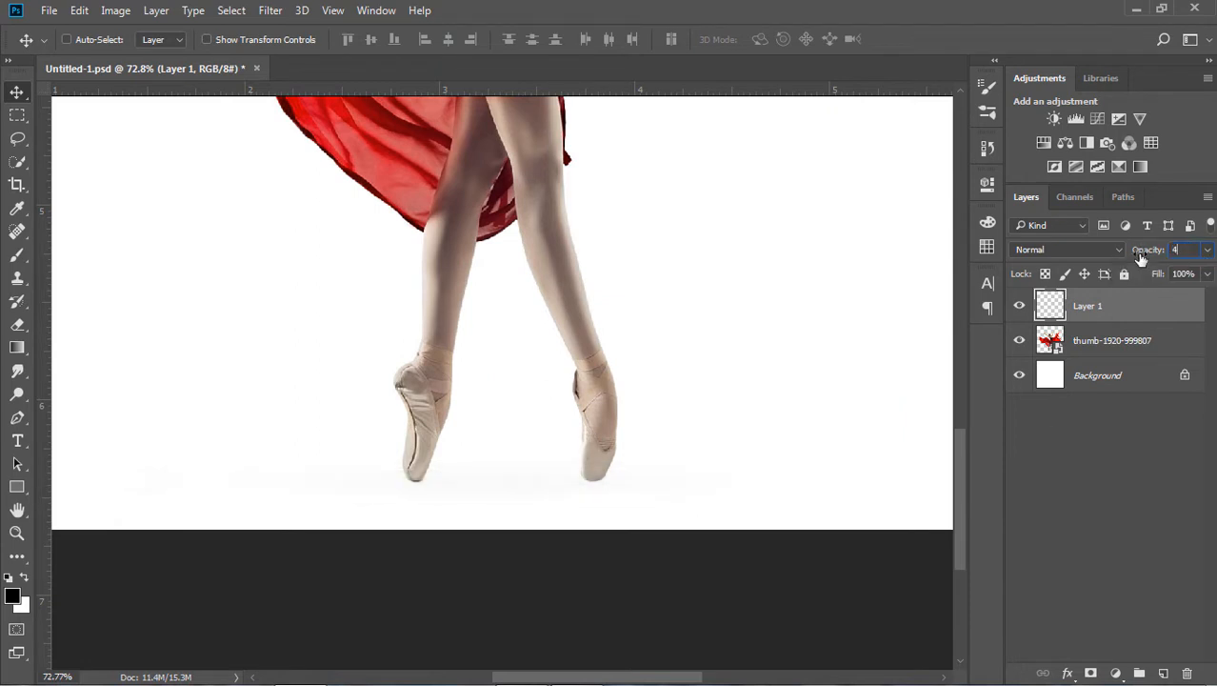
text(0)
key(Return)
Step: Place the shadow layer below the dancer layer and fit the whole image on screen
drag(1125, 299, 1120, 352)
click(332, 10)
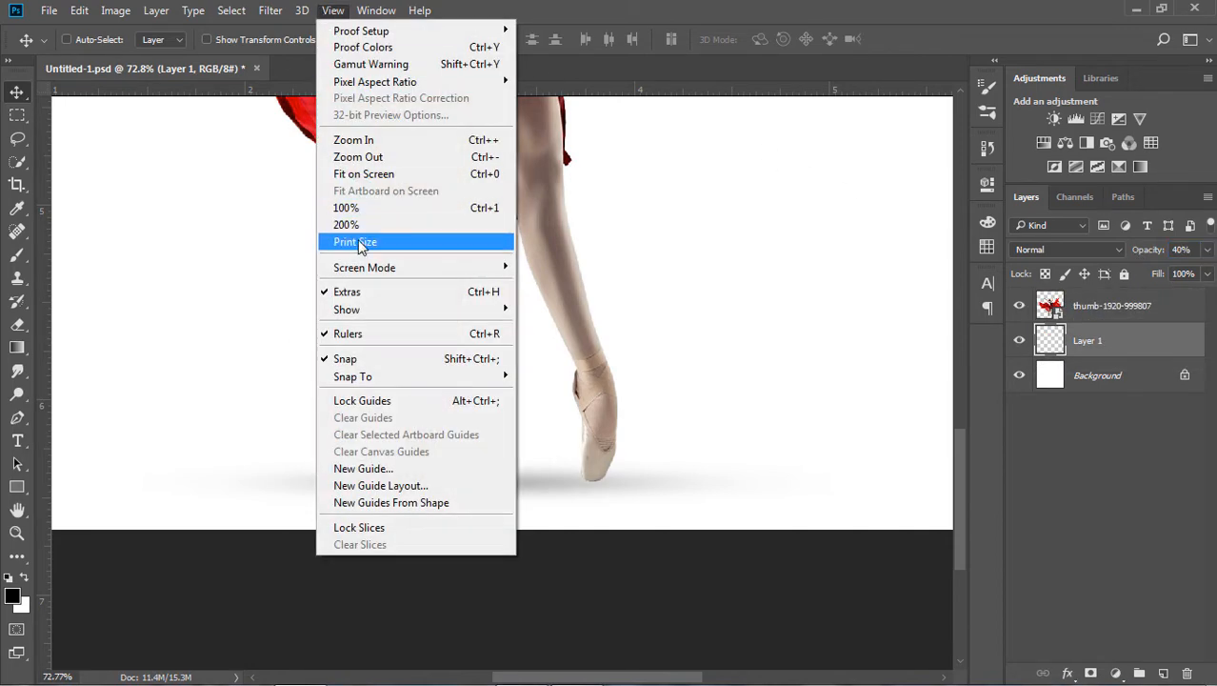
click(366, 173)
Step: Lasso the lower right fold of the red skirt on the dancer layer and copy it to a new layer
click(1112, 305)
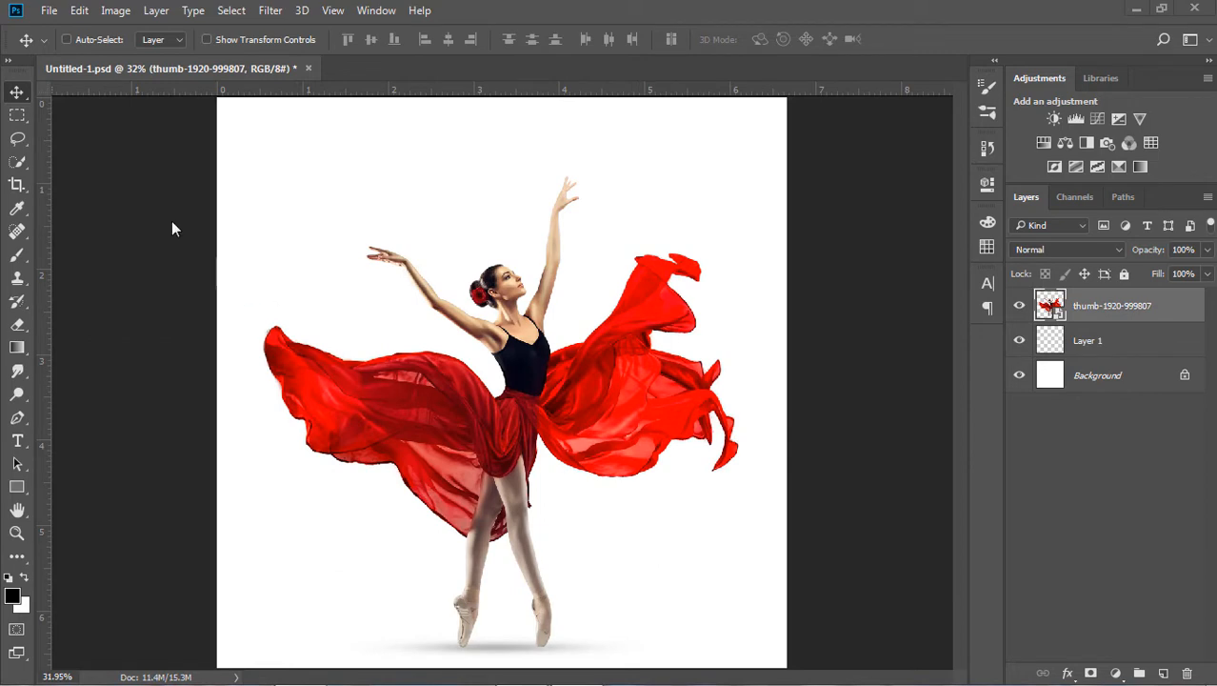
click(16, 140)
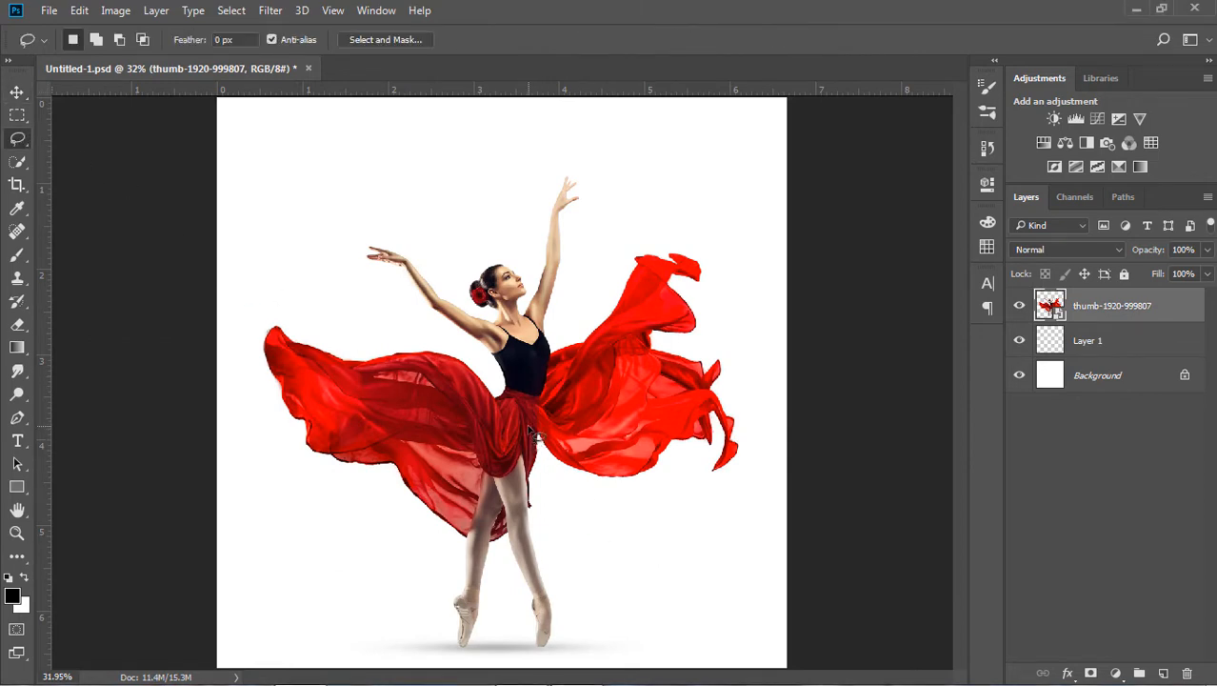
mouse_move(540, 436)
mouse_down()
mouse_move(580, 489)
mouse_move(656, 510)
mouse_move(742, 493)
mouse_move(768, 434)
mouse_move(753, 406)
mouse_move(709, 398)
mouse_up()
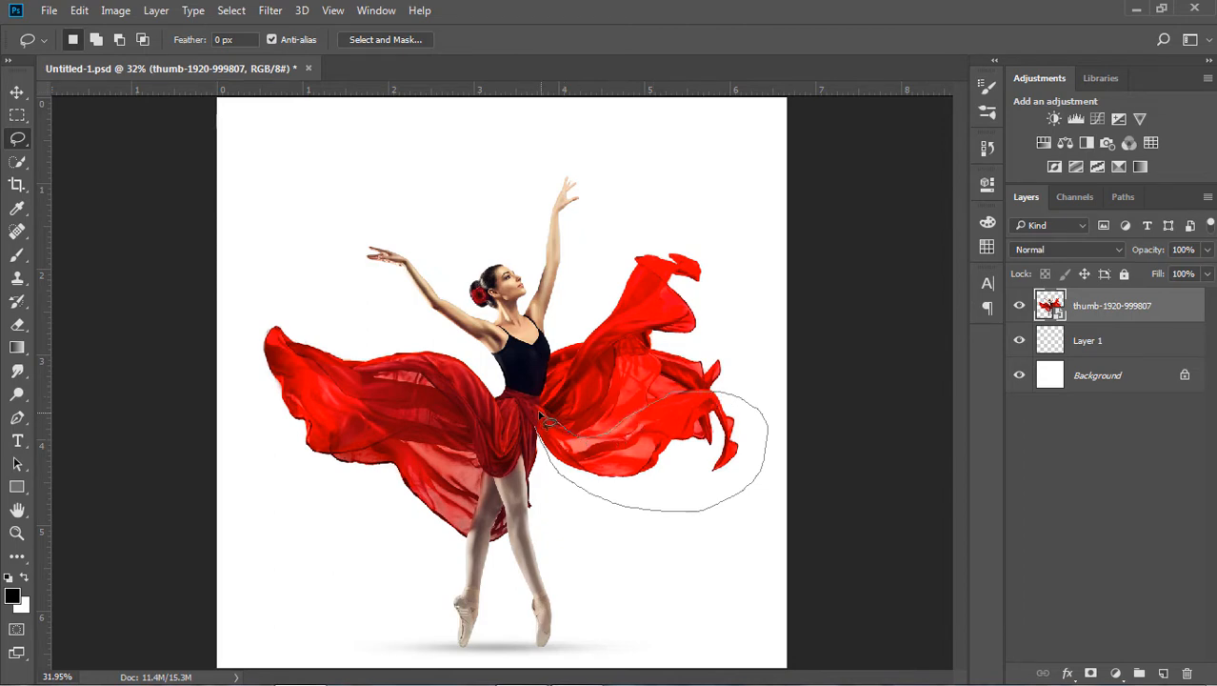
drag(541, 433, 542, 434)
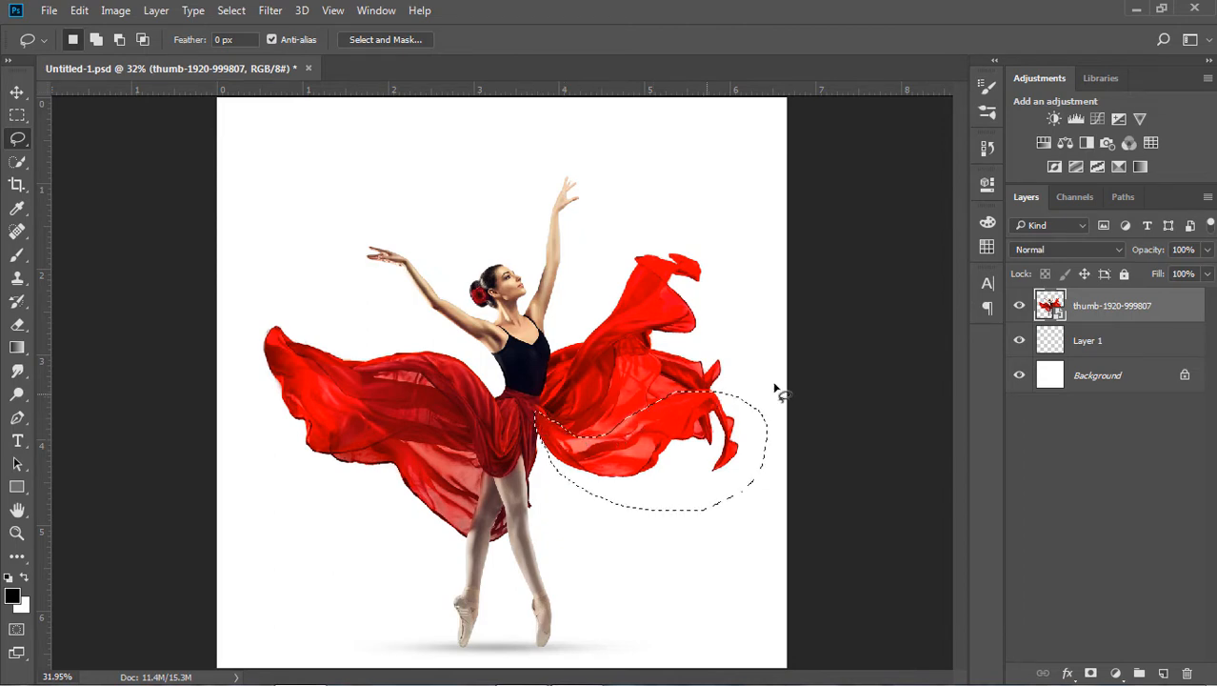
right_click(648, 421)
click(696, 183)
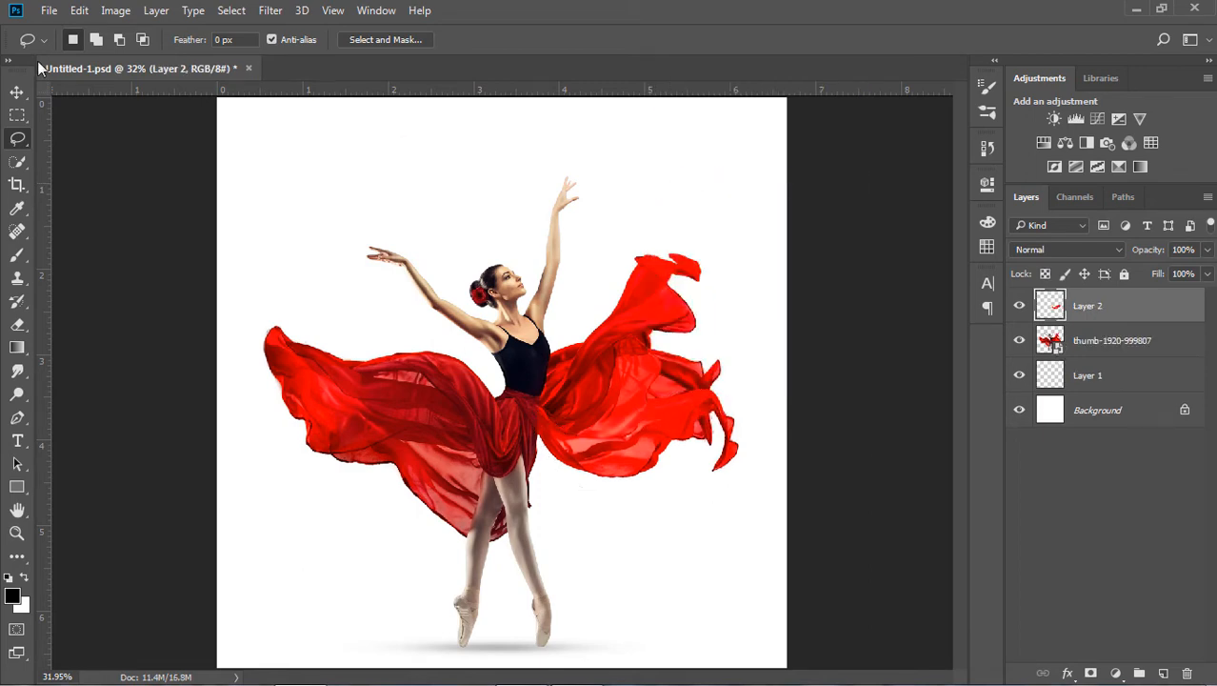
Step: Move the copied fabric above the dancer's outstretched hand at the image's left and flip it horizontally
click(17, 92)
drag(625, 449, 386, 248)
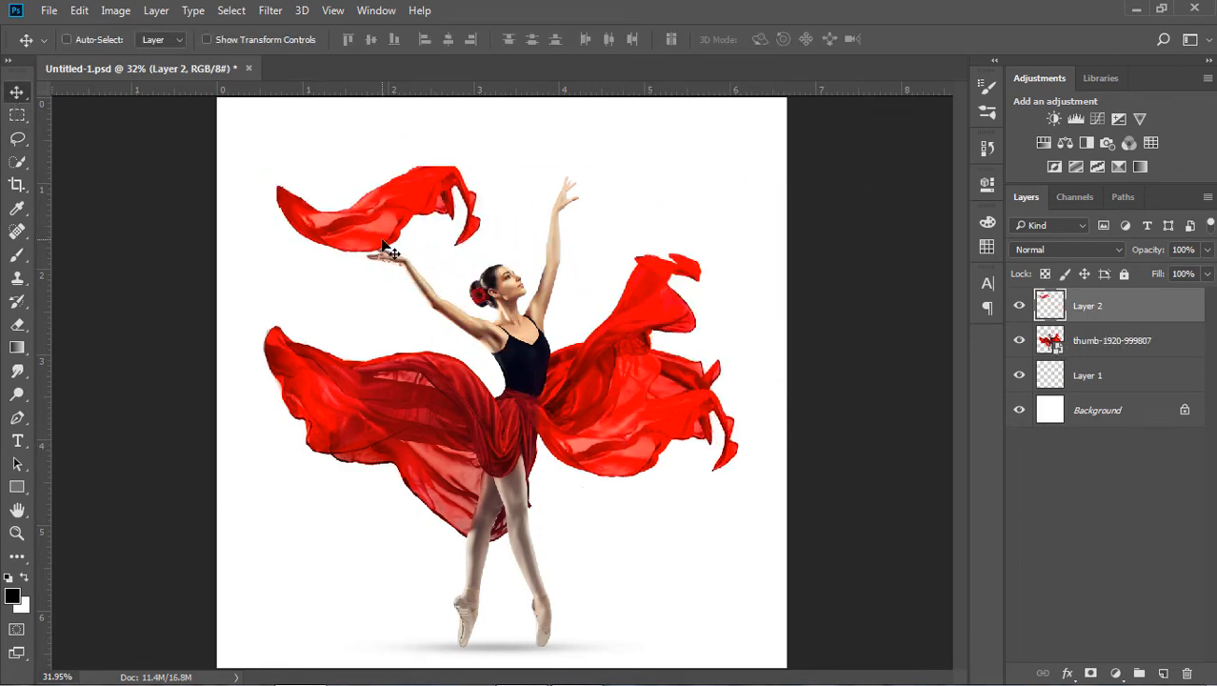
click(80, 11)
click(181, 382)
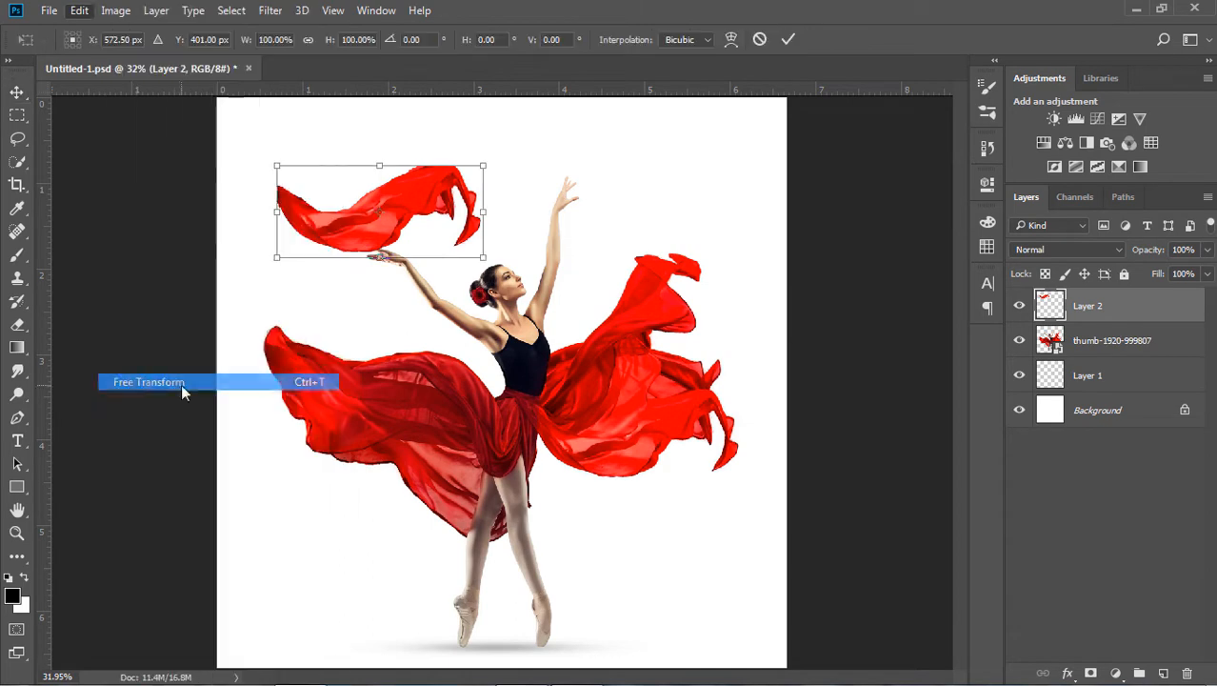
right_click(438, 206)
click(494, 471)
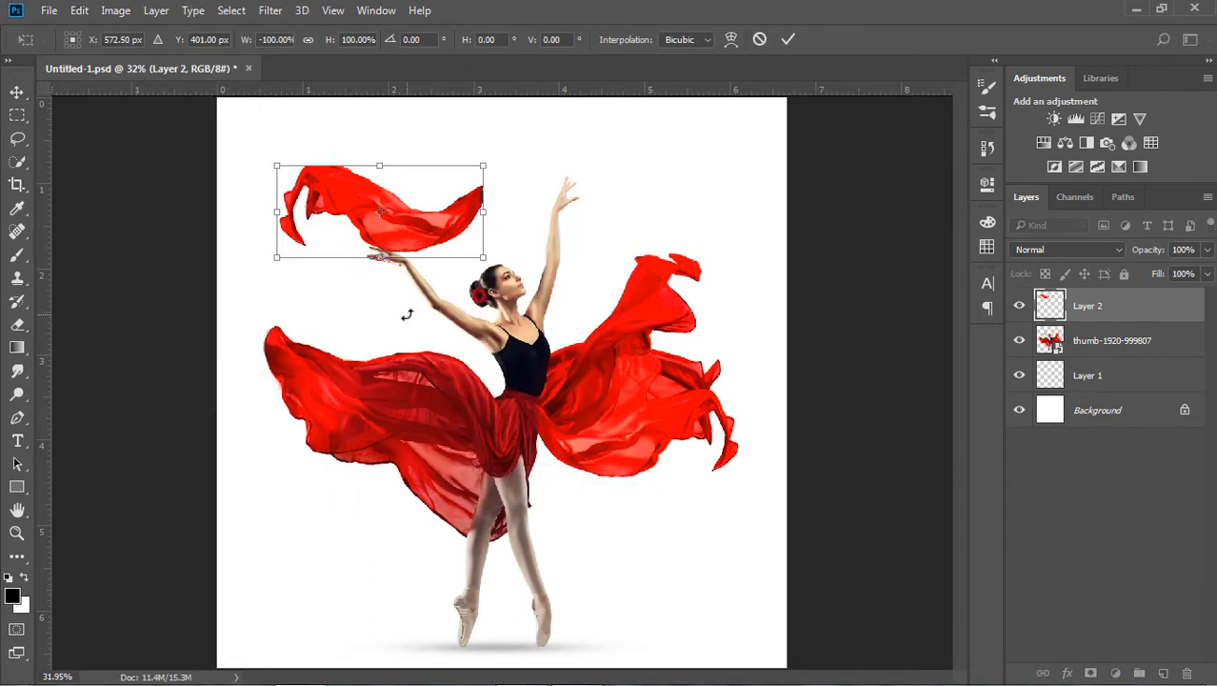
Step: Reduce the copied fabric's height to about 43% and warp it with the Flag style at 100% bend
drag(380, 256, 381, 205)
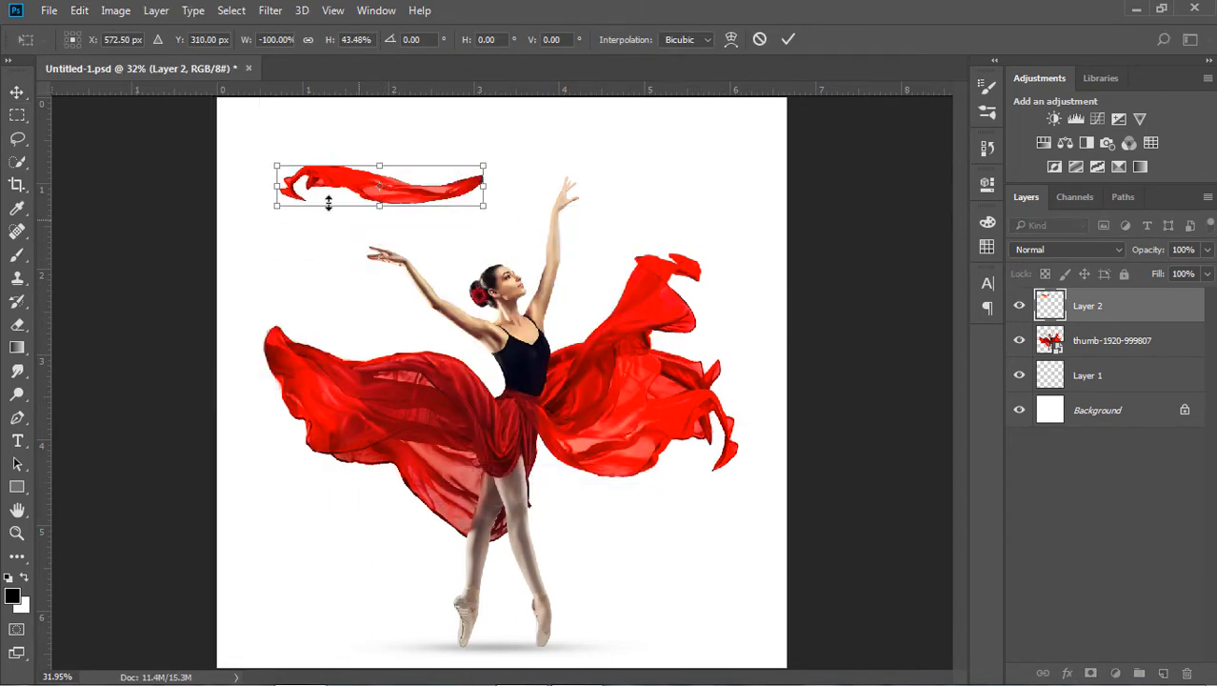
click(731, 40)
click(167, 39)
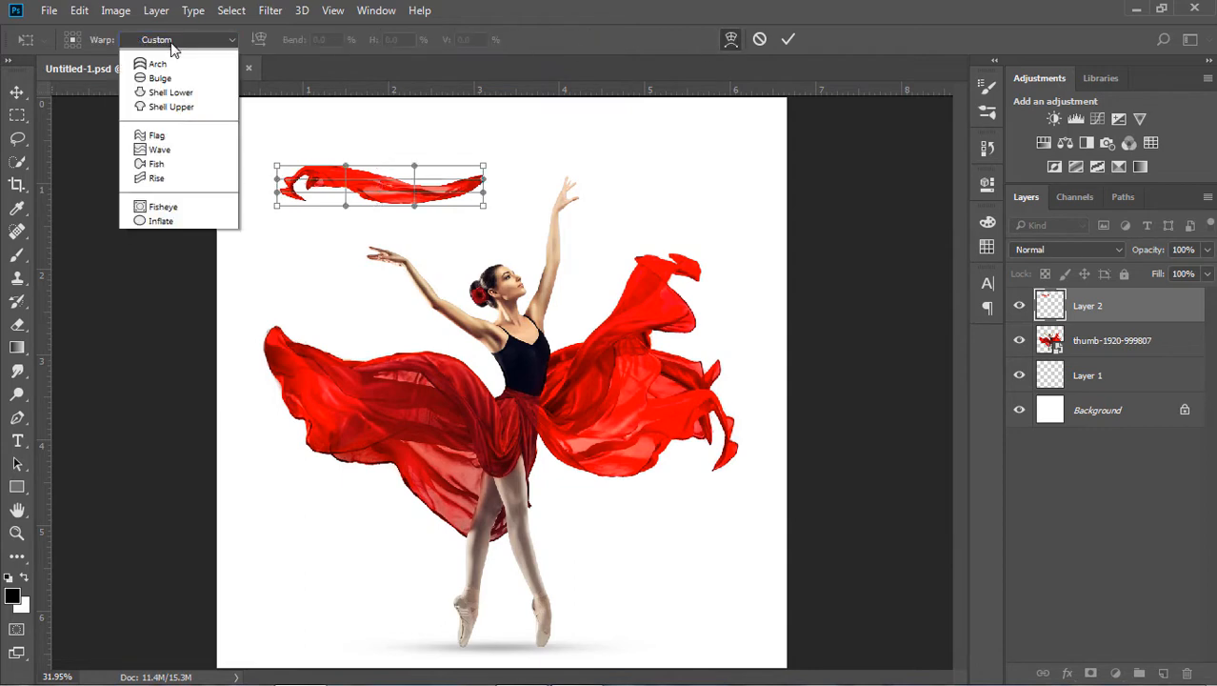
click(168, 244)
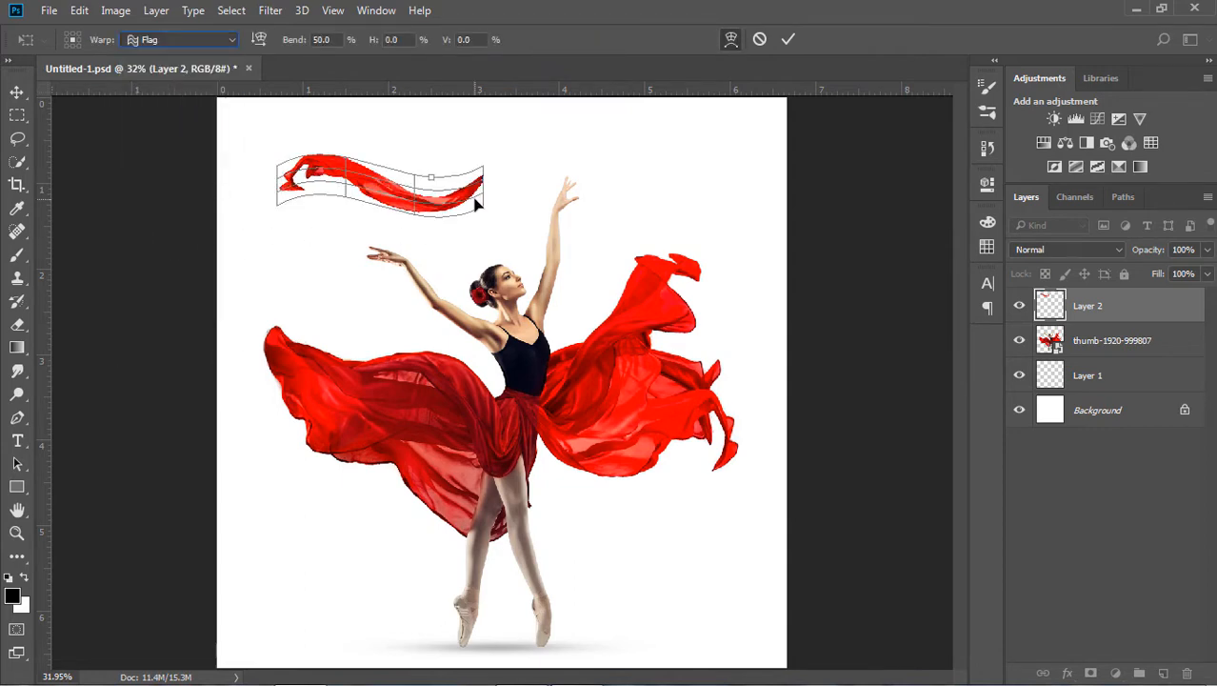
drag(432, 181, 457, 200)
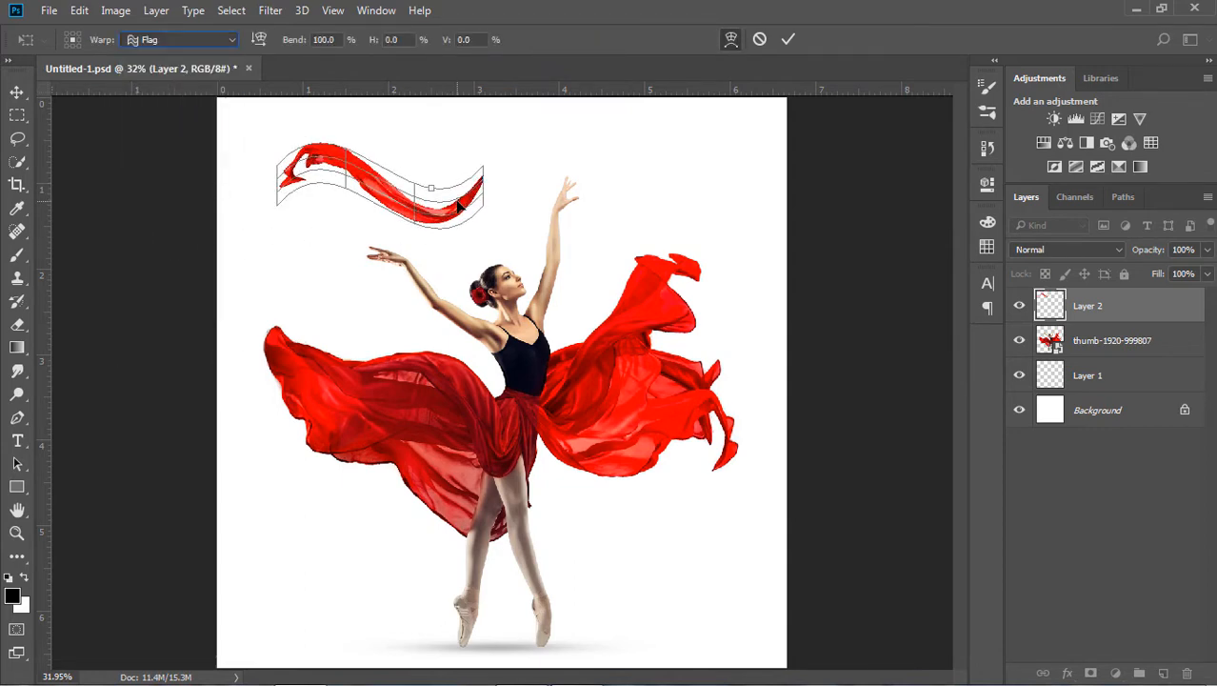
click(788, 39)
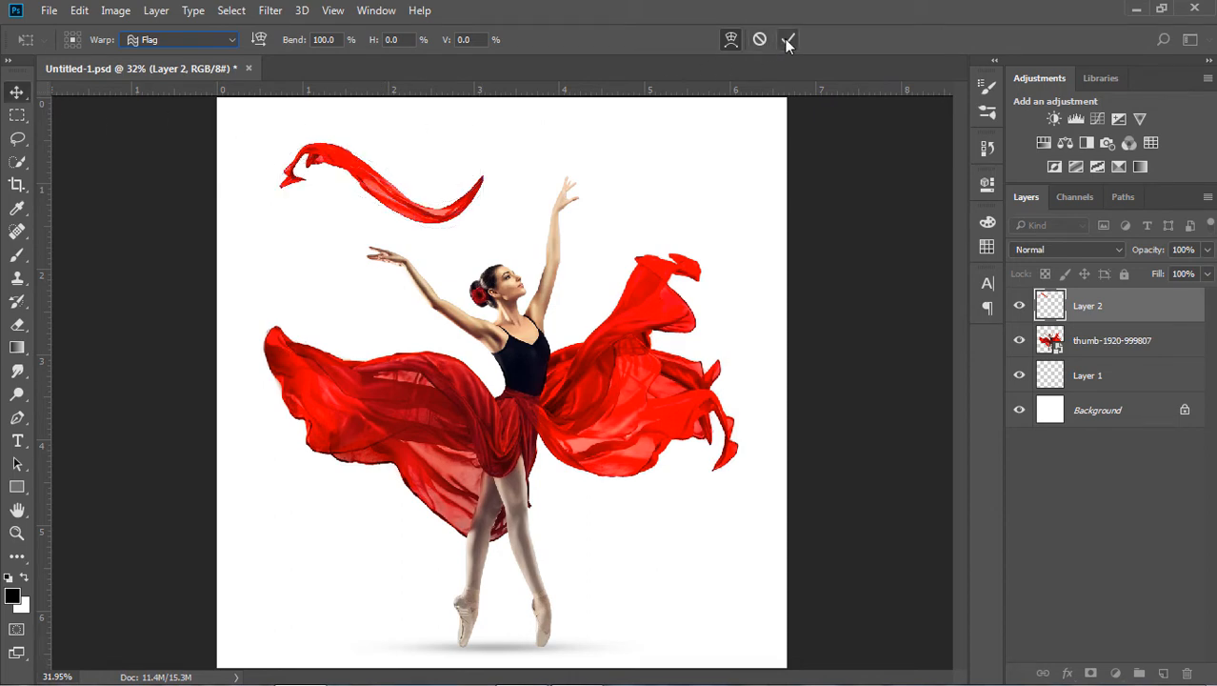
Step: Flip the fabric strip vertically and position it at an angle so it drapes over the dancer's outstretched hand
drag(464, 206, 426, 262)
click(115, 11)
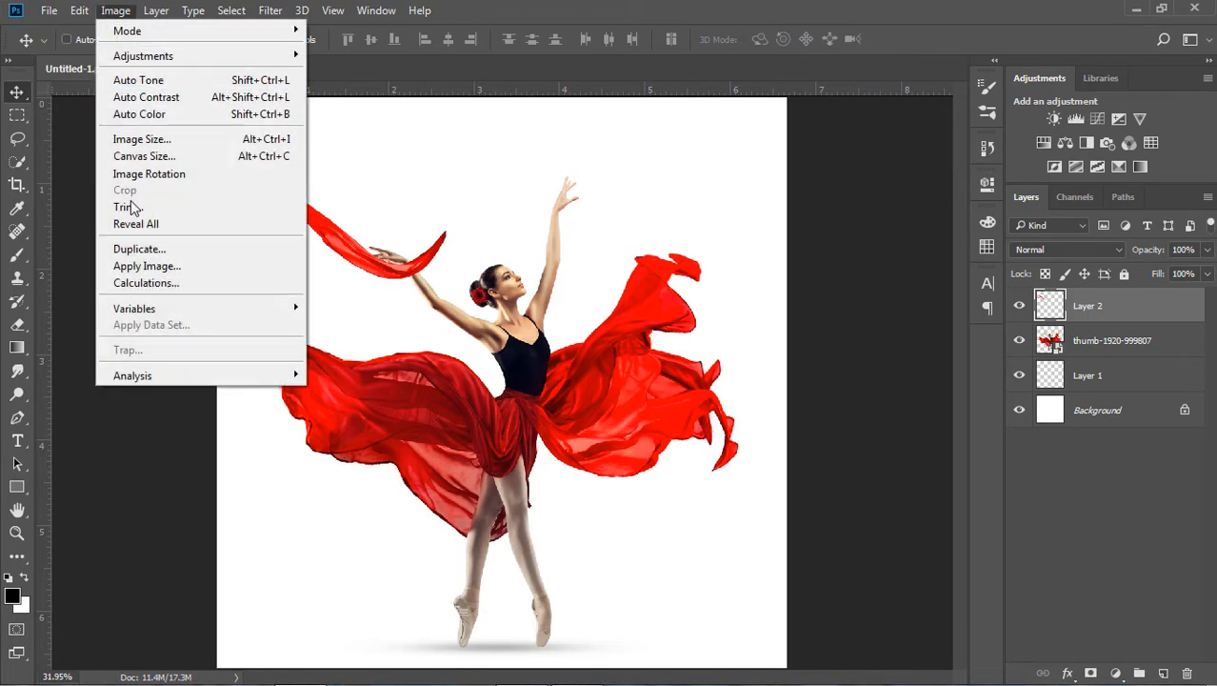
mouse_move(79, 10)
click(173, 385)
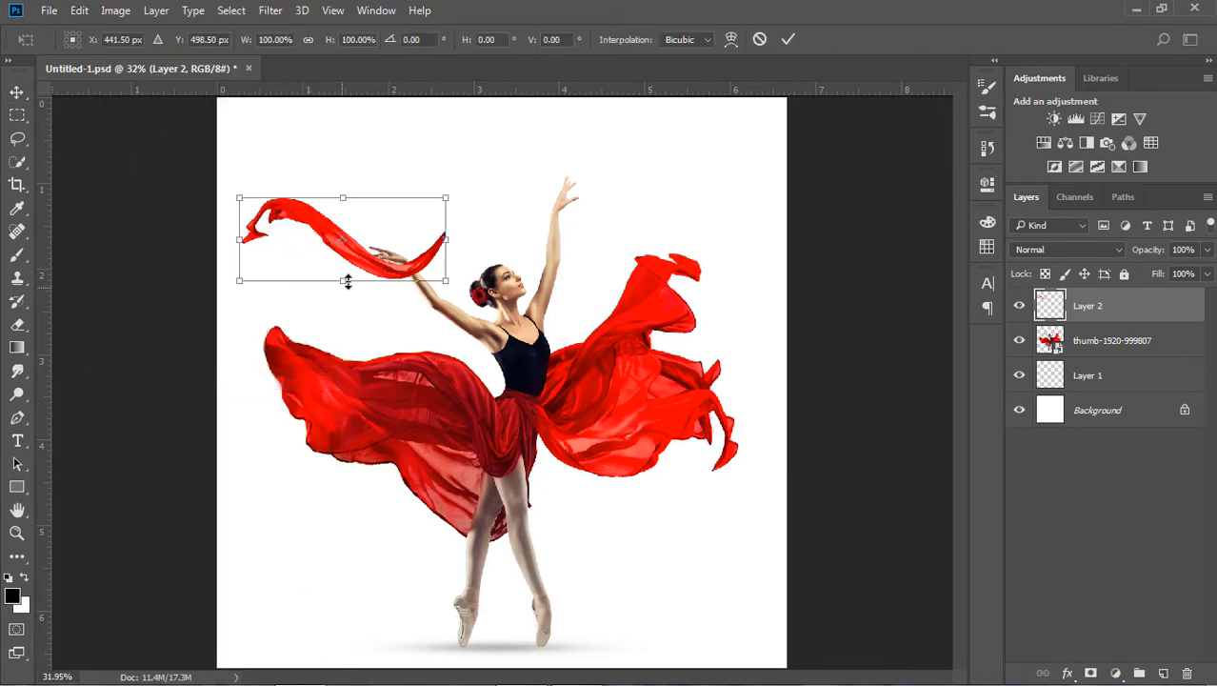
right_click(360, 264)
click(403, 552)
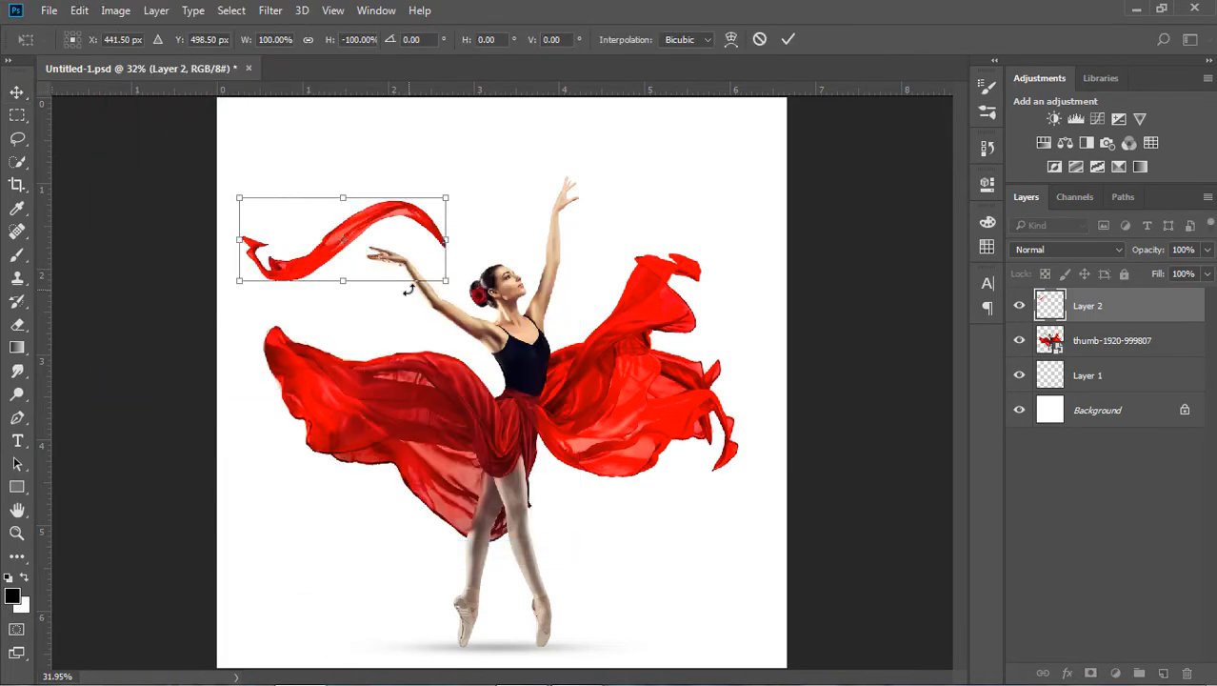
drag(462, 174, 435, 302)
key(Return)
Step: Add a layer mask to the fabric strip's layer and lower its opacity to about 43% to reveal the hand underneath
click(18, 533)
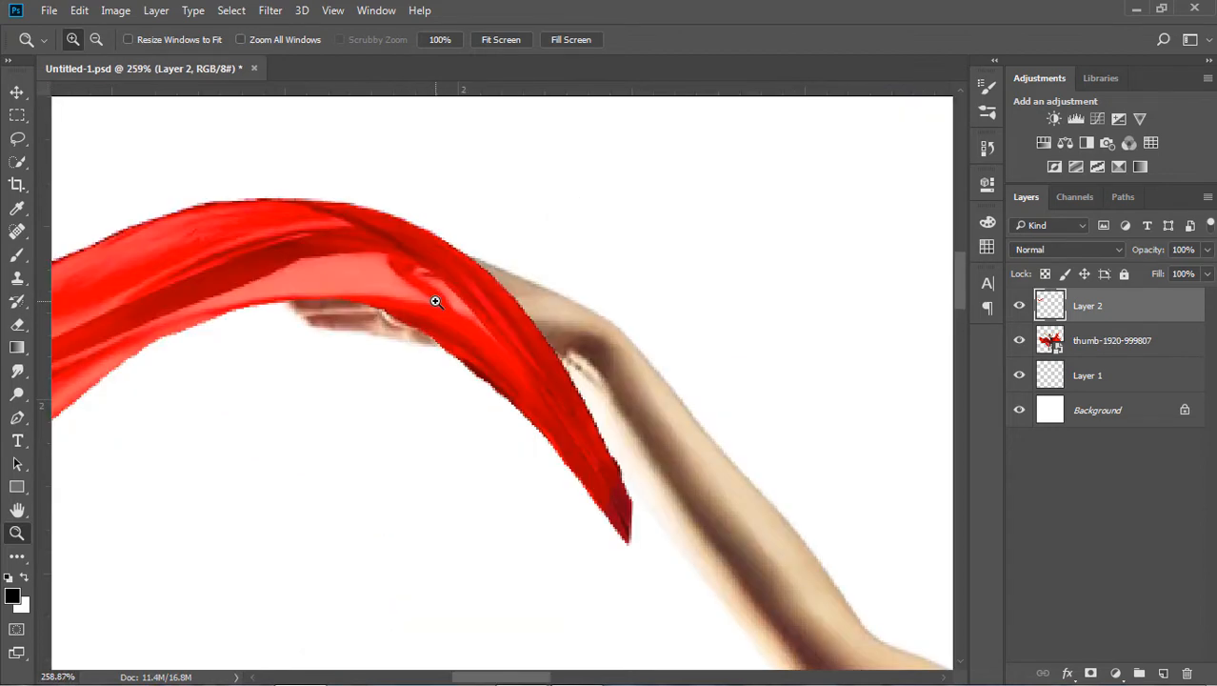
click(17, 94)
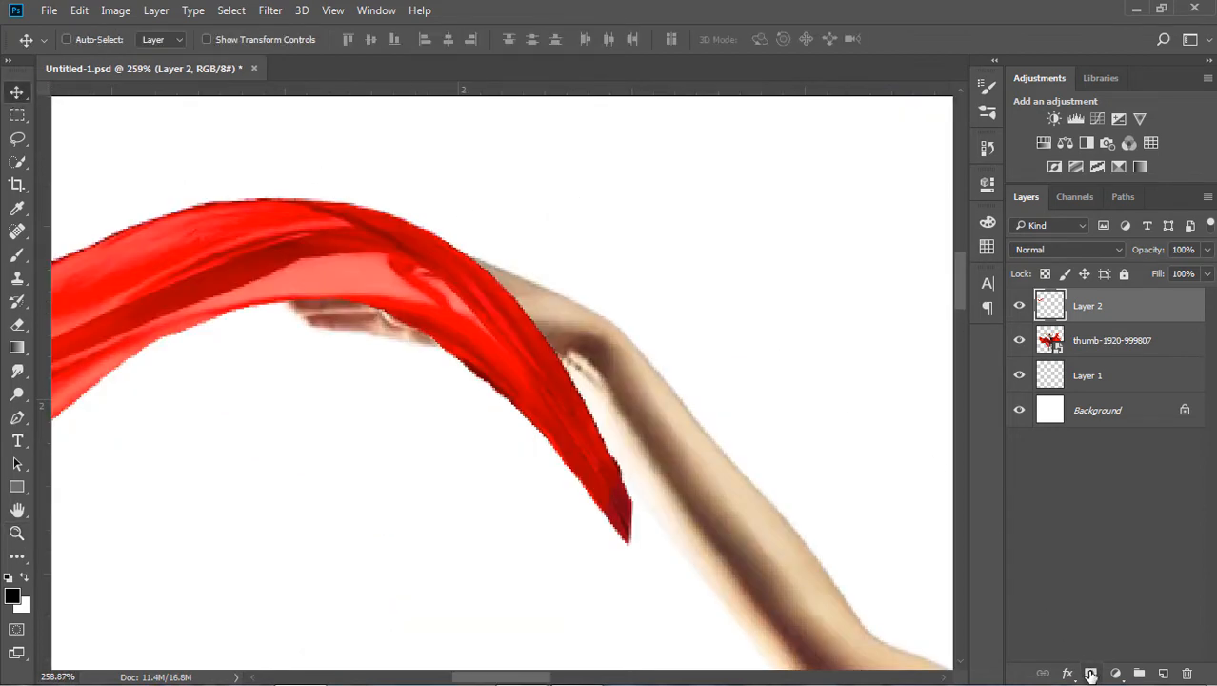
click(1091, 674)
click(1204, 249)
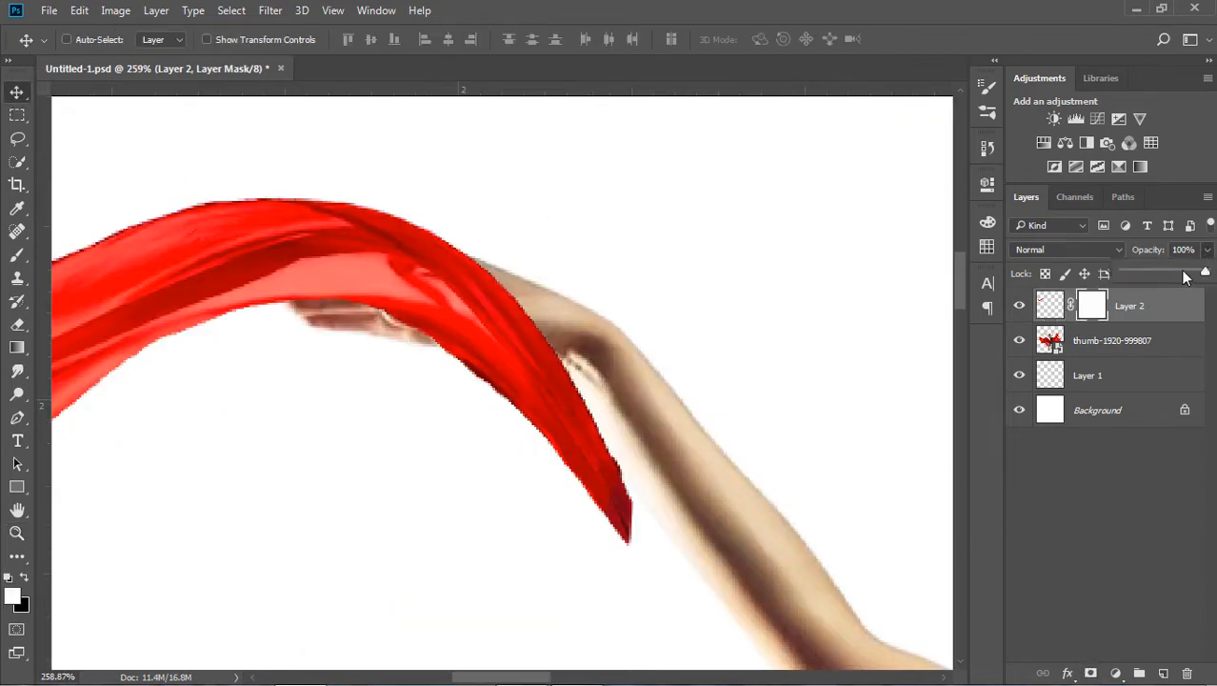
drag(1154, 273, 1155, 270)
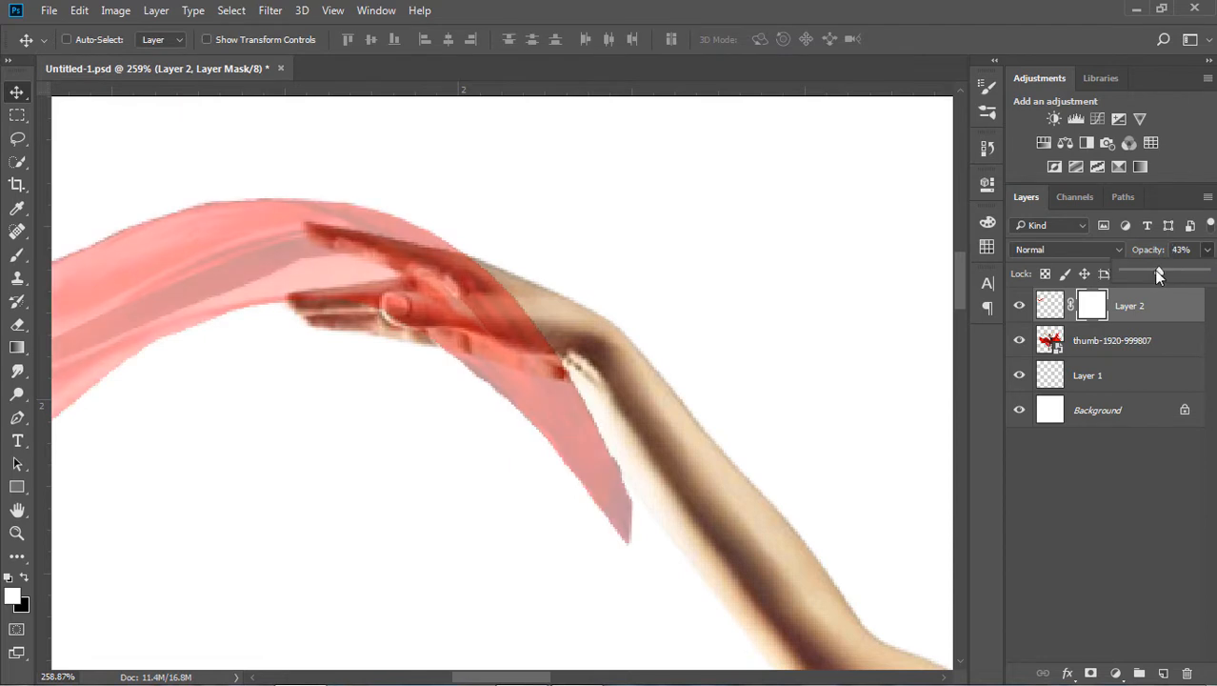
Step: Mask the fabric off the dancer's thumb and wrist with a 12 px eraser and restore the layer's opacity to 100%
click(486, 386)
click(17, 324)
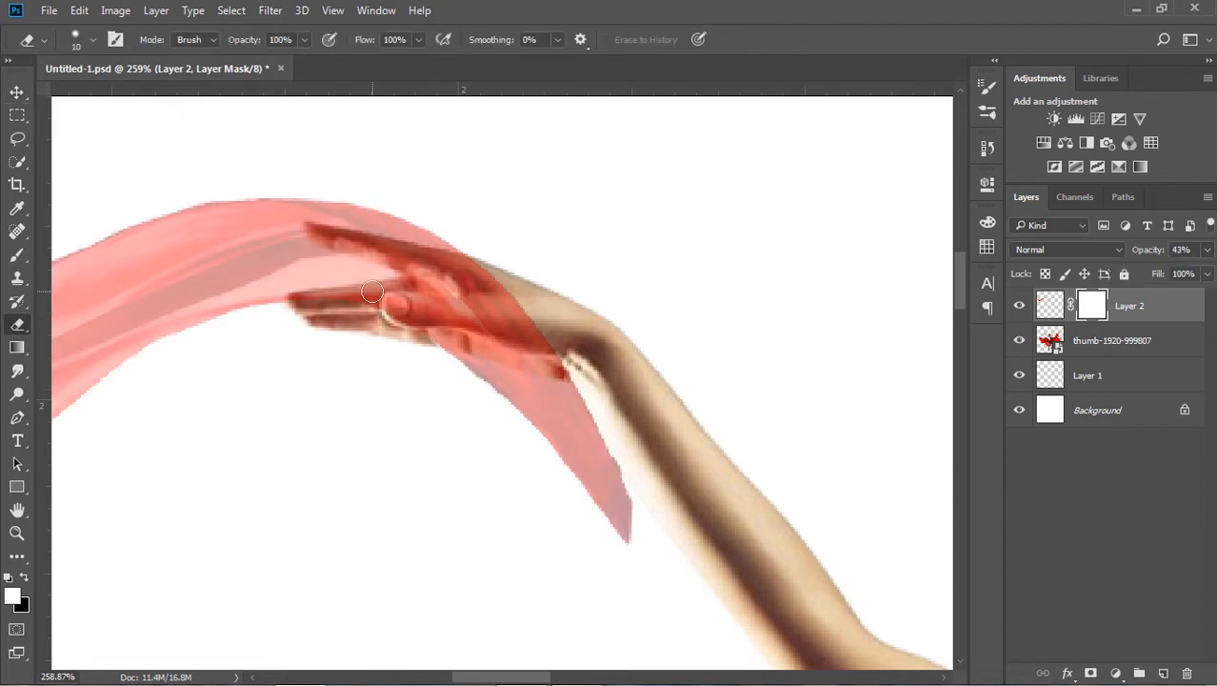
click(92, 40)
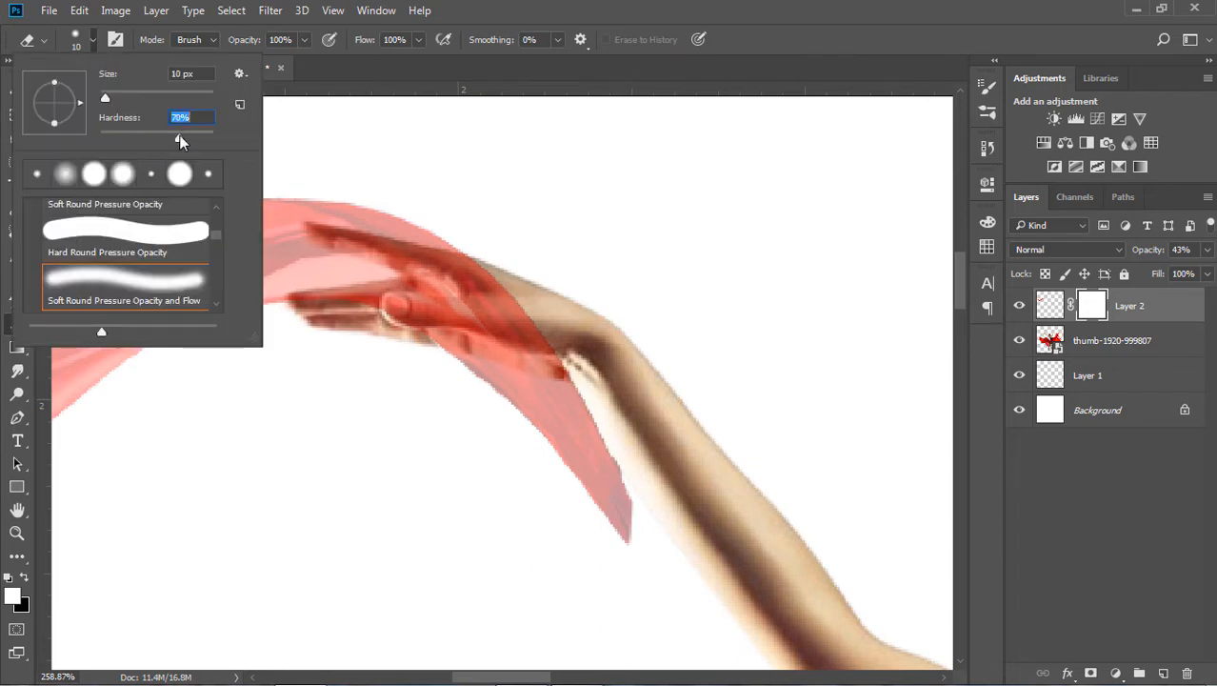
drag(104, 99, 106, 104)
key(Return)
mouse_move(510, 305)
mouse_down()
mouse_move(393, 305)
mouse_move(531, 320)
mouse_up()
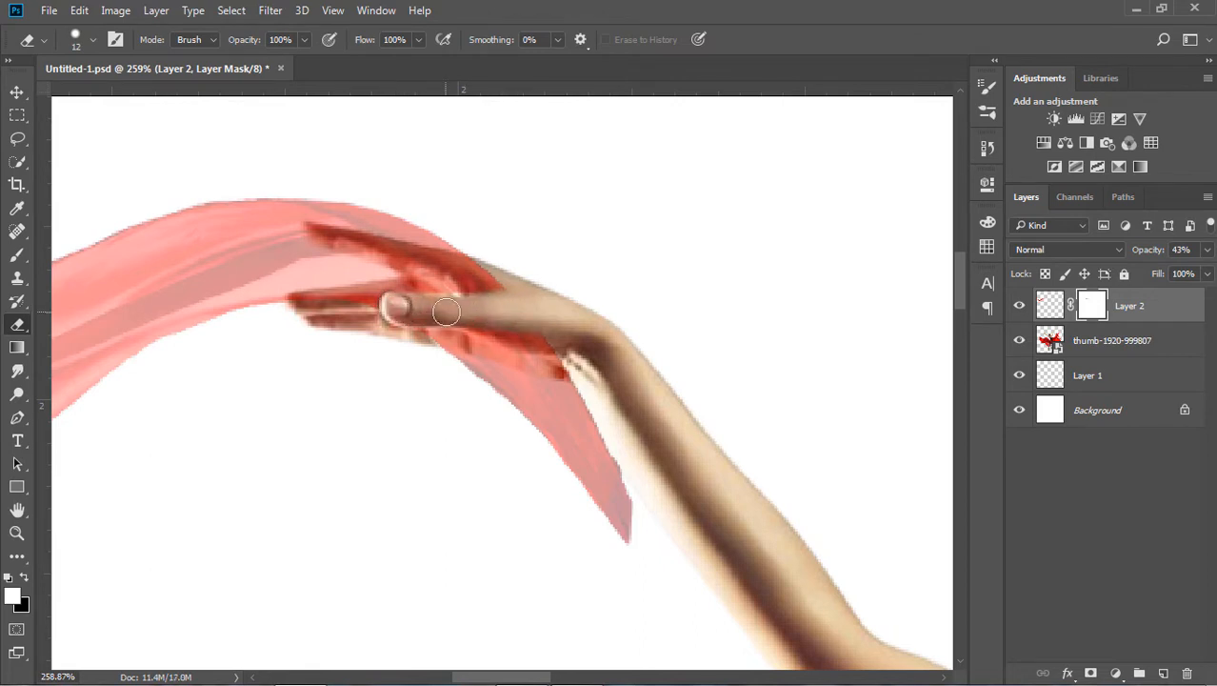
mouse_move(446, 311)
mouse_down()
mouse_move(532, 336)
mouse_move(602, 331)
mouse_move(499, 308)
mouse_move(551, 297)
mouse_move(414, 313)
mouse_move(557, 322)
mouse_up()
click(1206, 250)
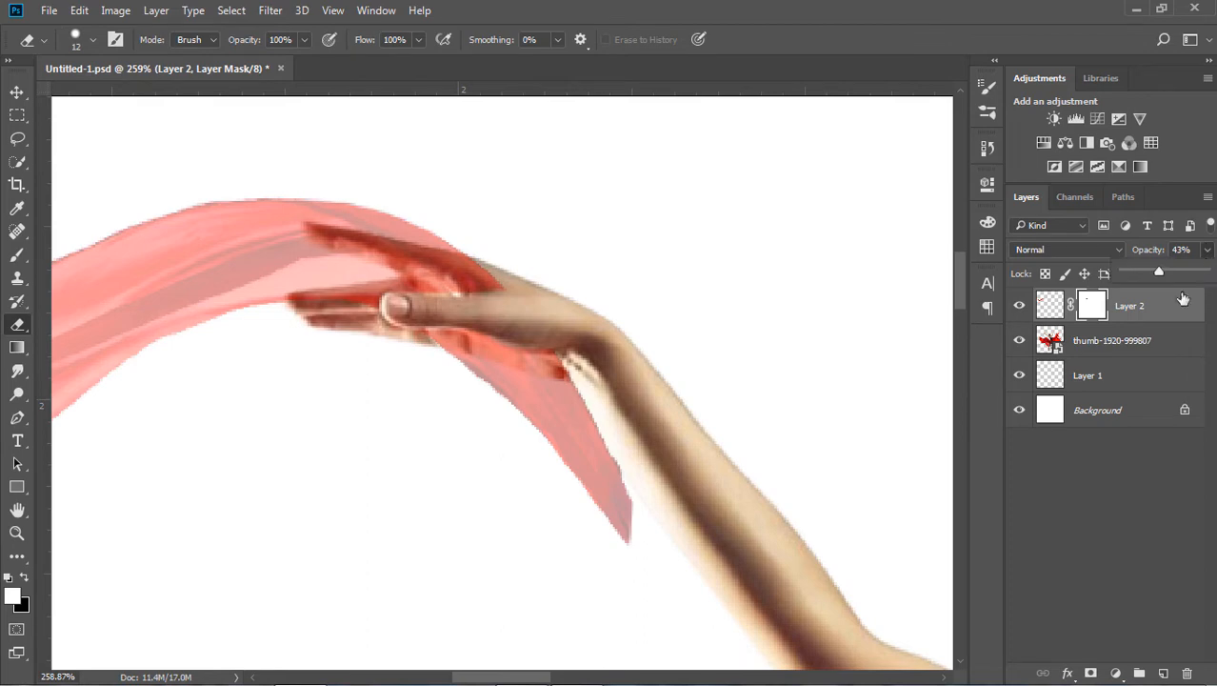
click(18, 92)
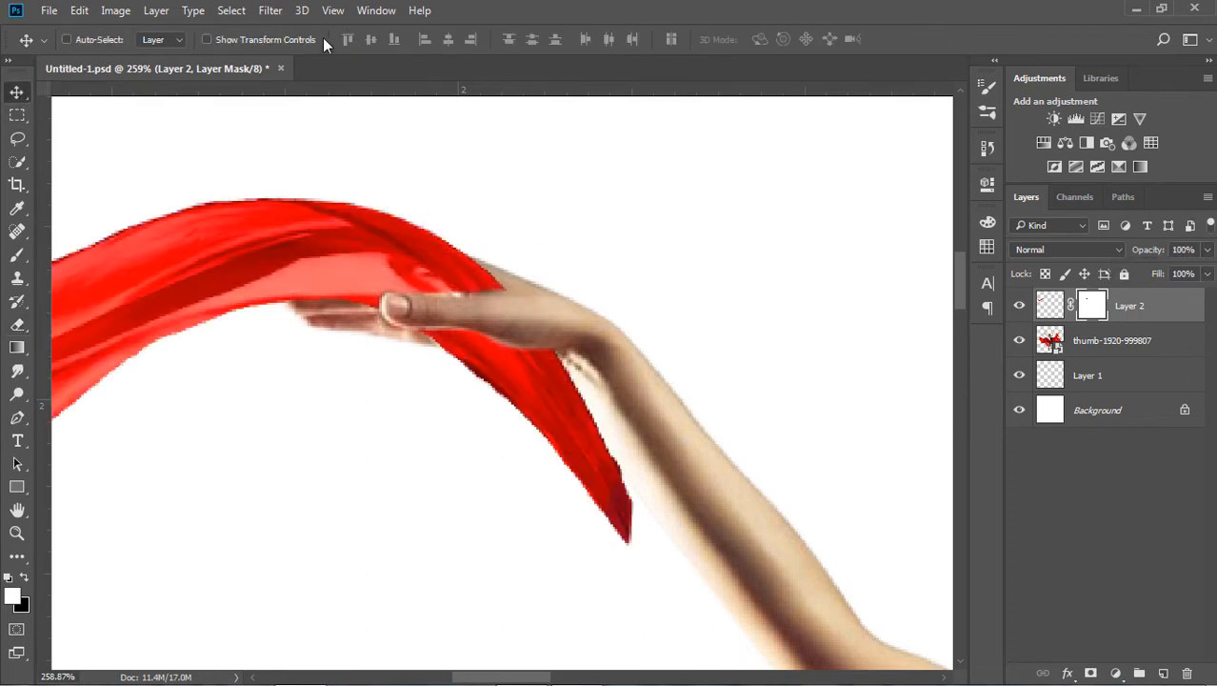
Step: Outline the upper fabric wing on the image's right side with the Lasso and copy it from the dancer layer to a new layer
click(332, 10)
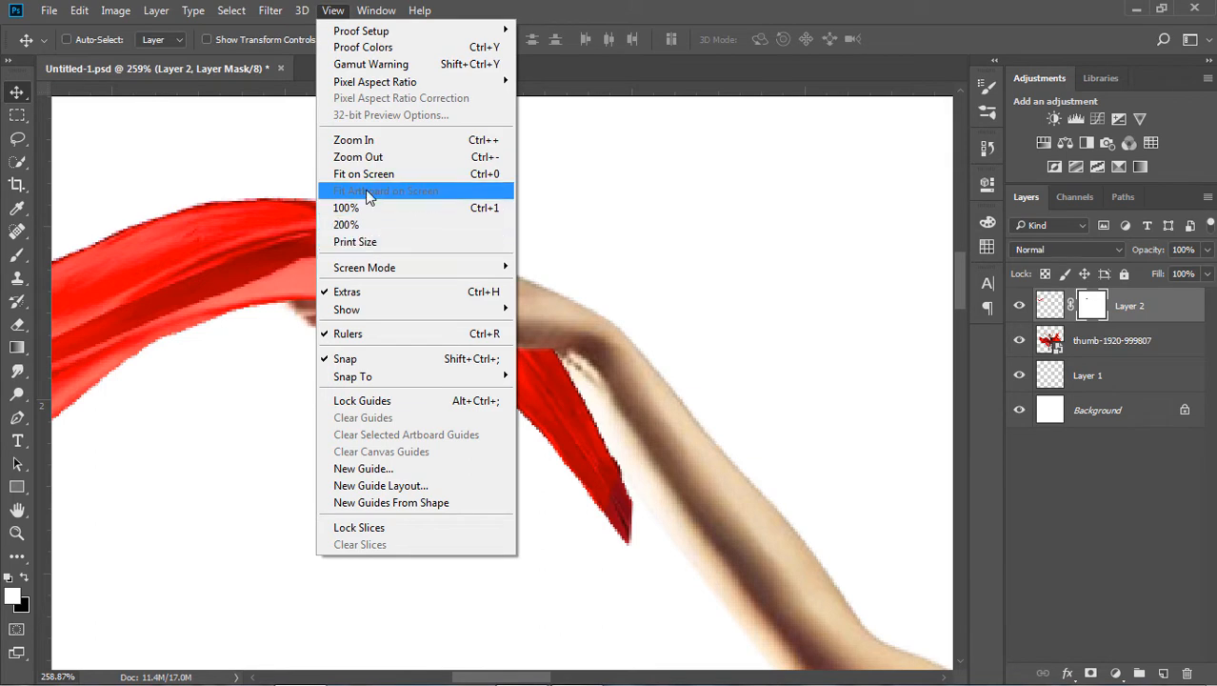
click(371, 174)
click(1088, 376)
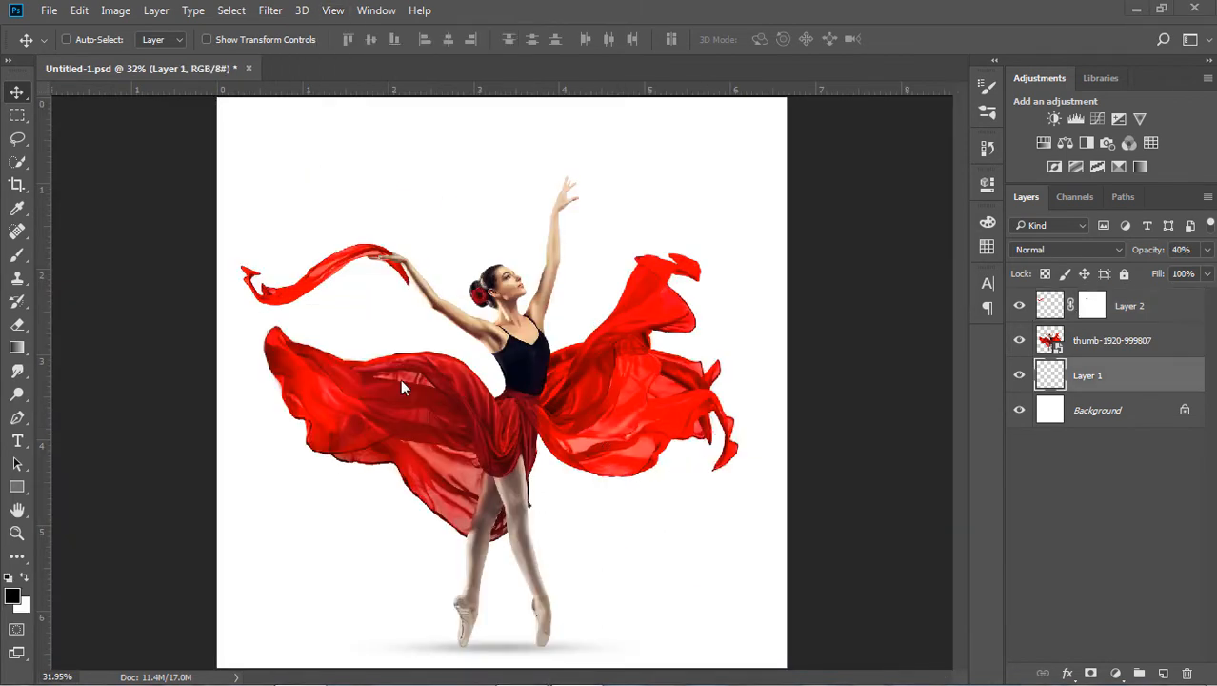
click(18, 141)
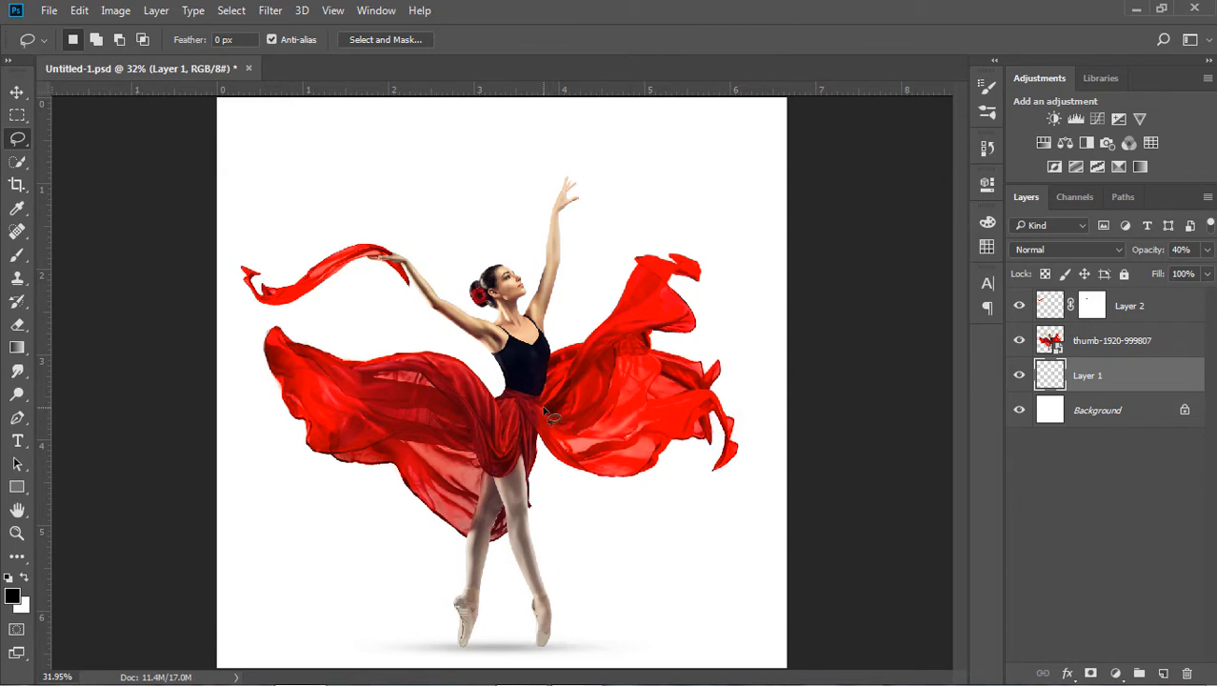
drag(540, 409, 564, 392)
mouse_move(611, 296)
mouse_down()
mouse_move(725, 232)
mouse_move(750, 280)
mouse_move(725, 325)
mouse_move(676, 340)
mouse_up()
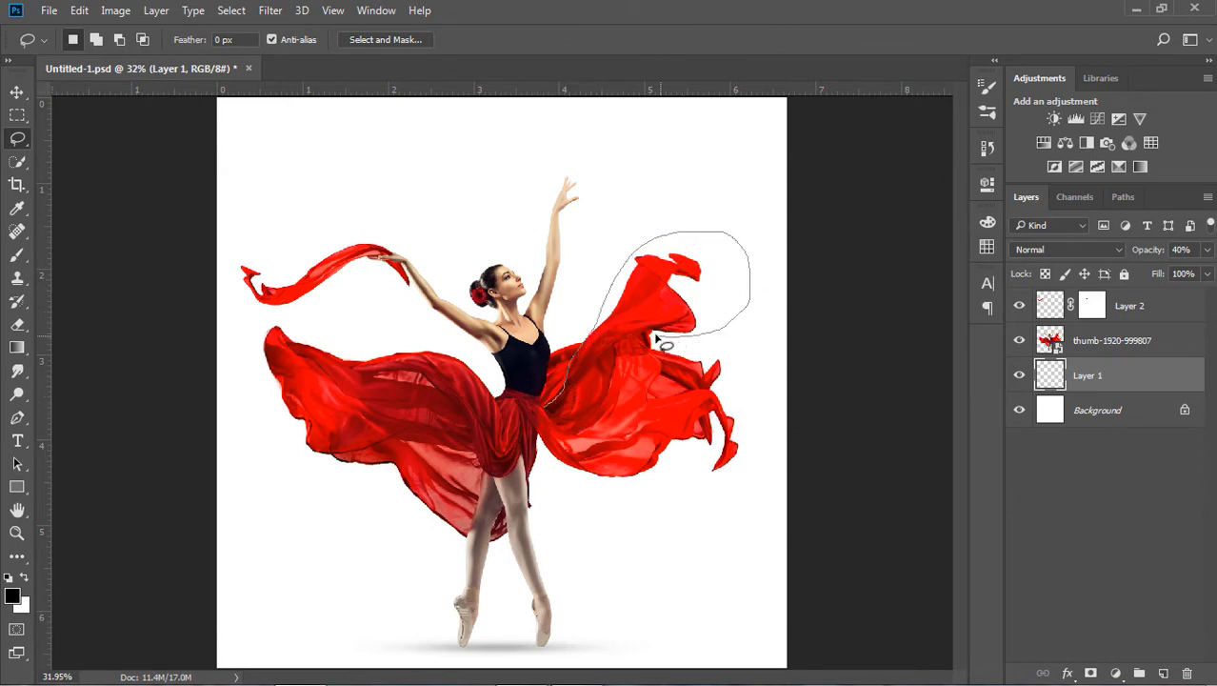
drag(574, 405, 547, 411)
click(1083, 345)
right_click(647, 303)
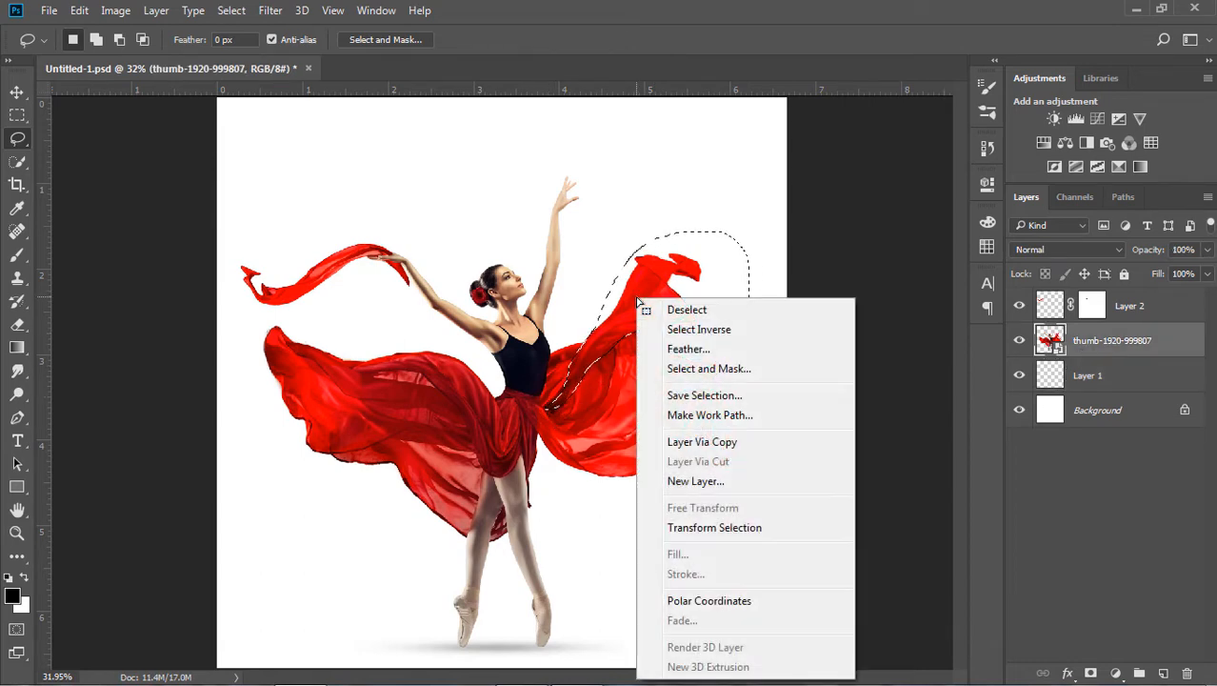
click(672, 441)
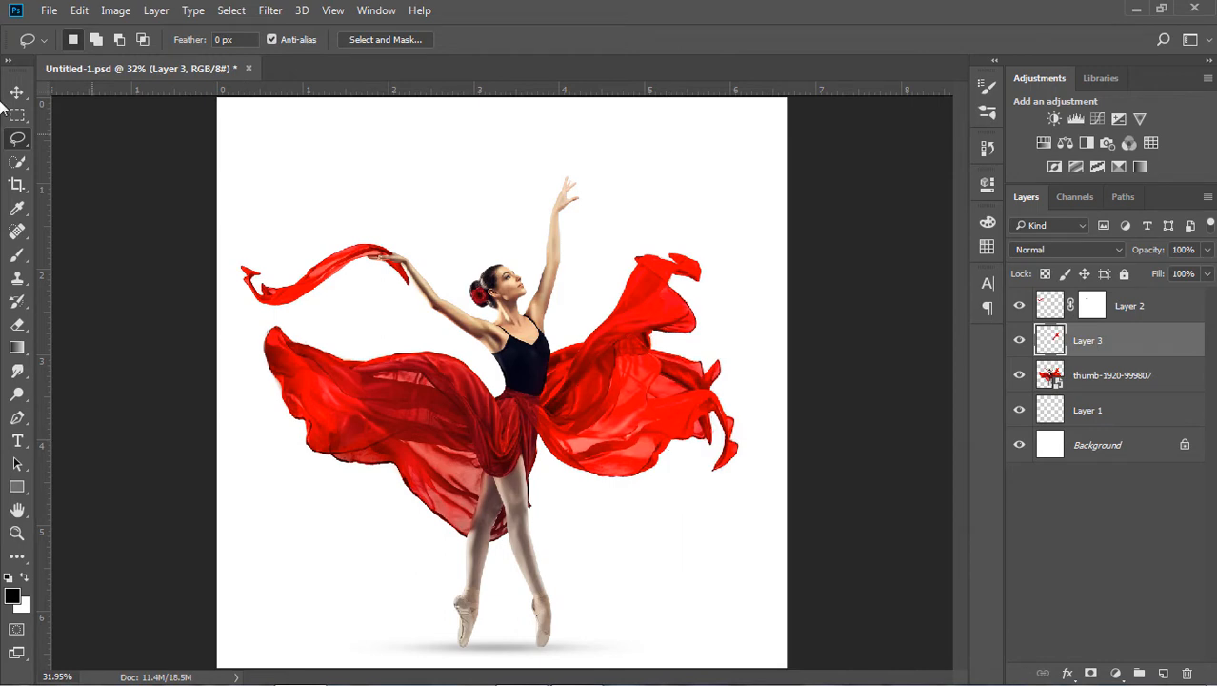
Step: Move the copied fabric wing up beside the dancer's raised hand and rotate it to about -120°
click(17, 93)
drag(584, 374, 565, 221)
click(114, 10)
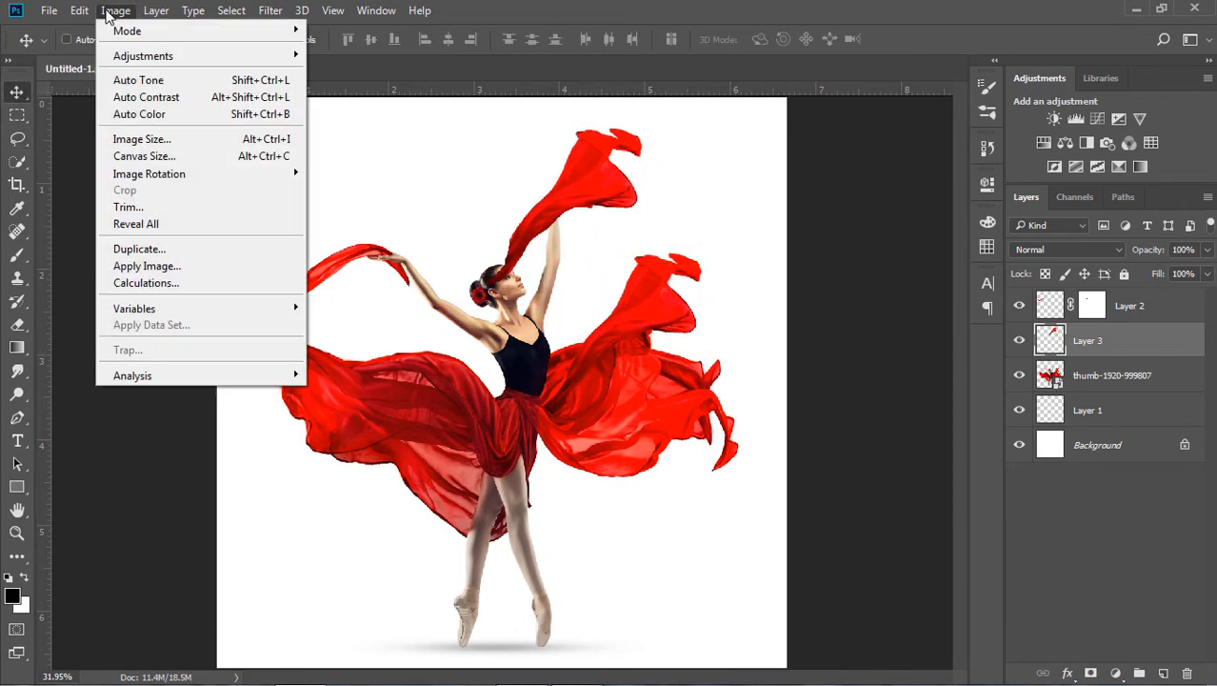
mouse_move(80, 10)
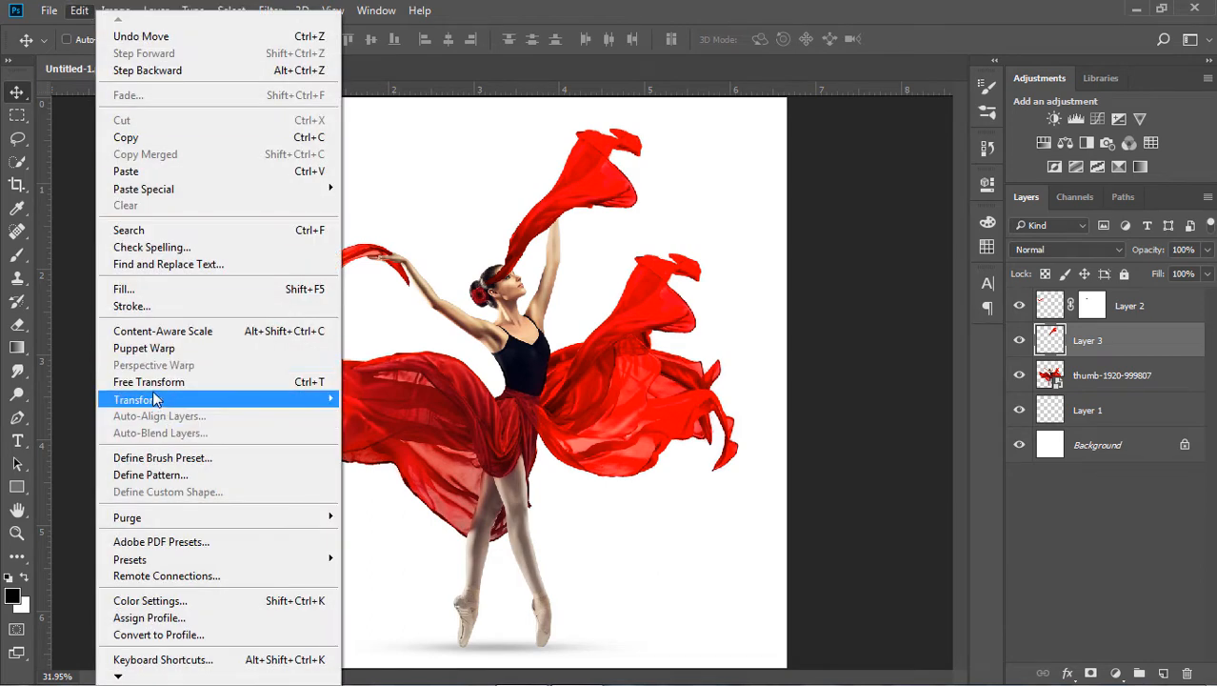
click(232, 381)
drag(711, 127, 427, 118)
drag(615, 226, 548, 227)
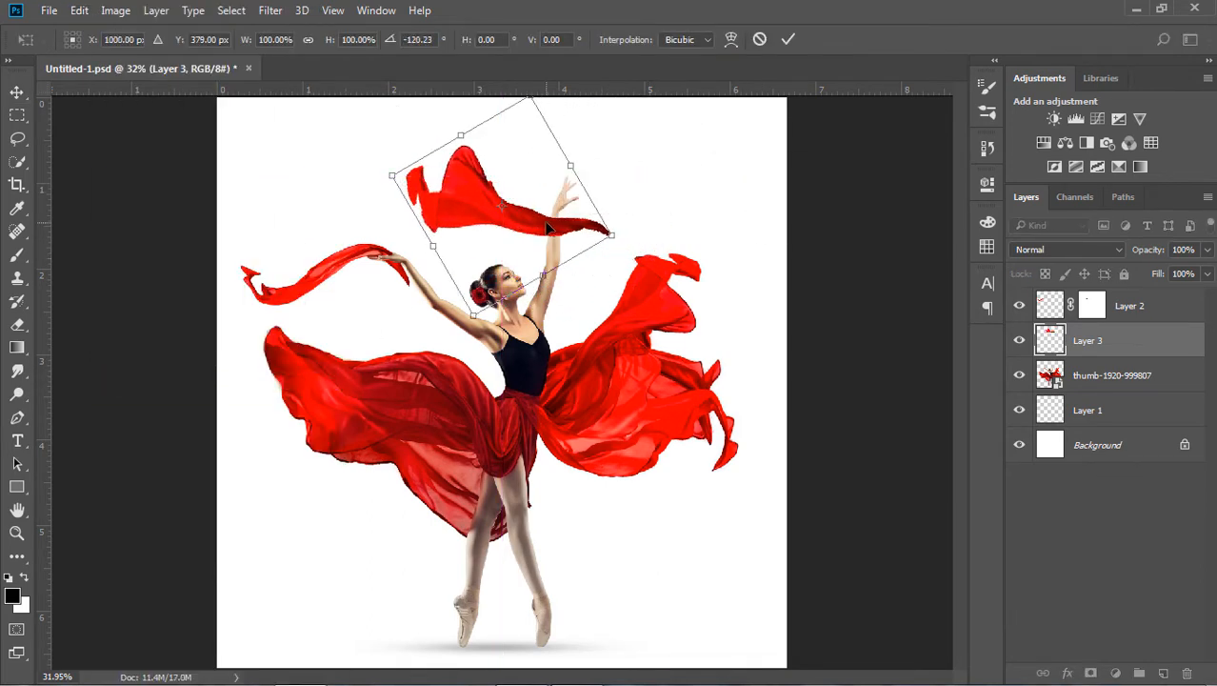
Step: Flip the copied fabric vertically, reduce its height to about 33% and tilt it down toward the raised hand
right_click(547, 227)
click(600, 514)
drag(657, 217, 686, 205)
drag(505, 246, 515, 181)
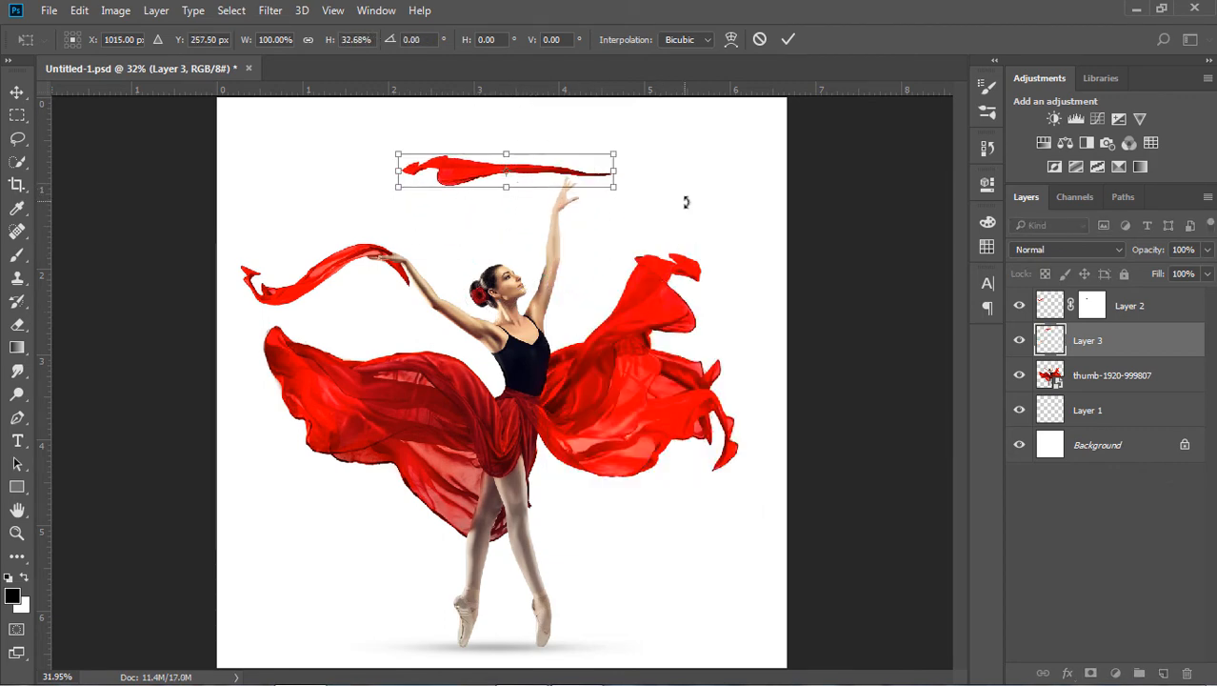
drag(687, 198, 681, 243)
Step: Warp the narrow fabric strip with the Flag style at 100% bend and move it onto the raised hand
click(730, 39)
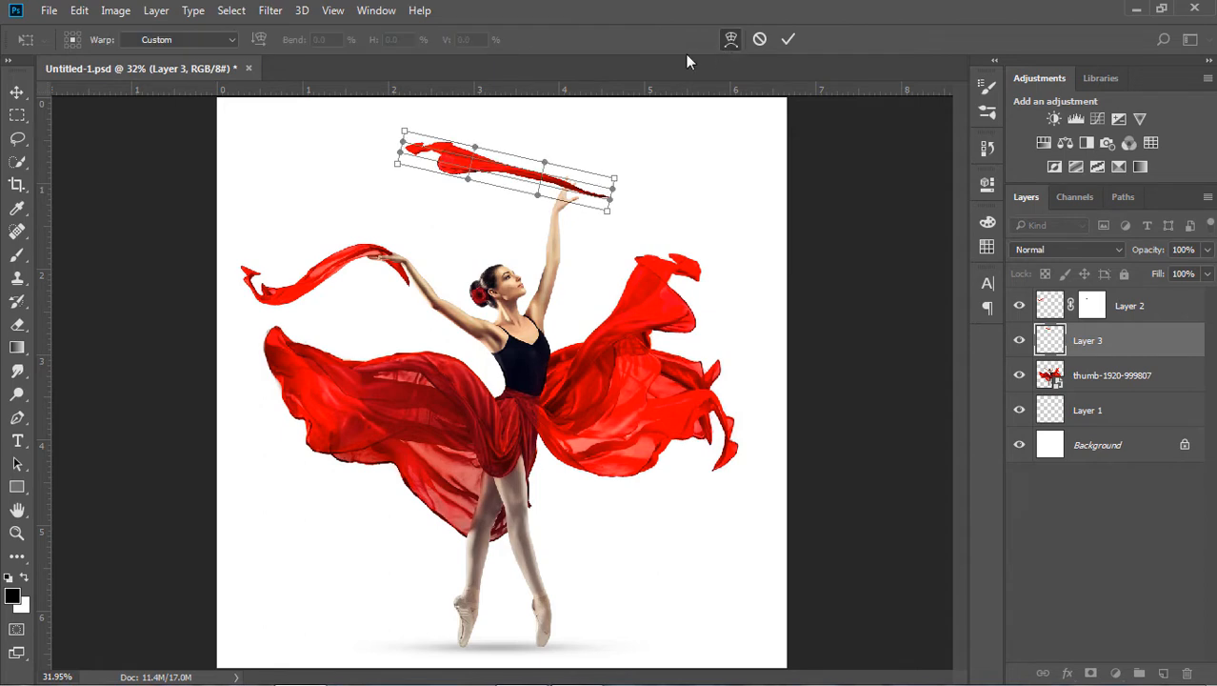
click(157, 42)
click(157, 246)
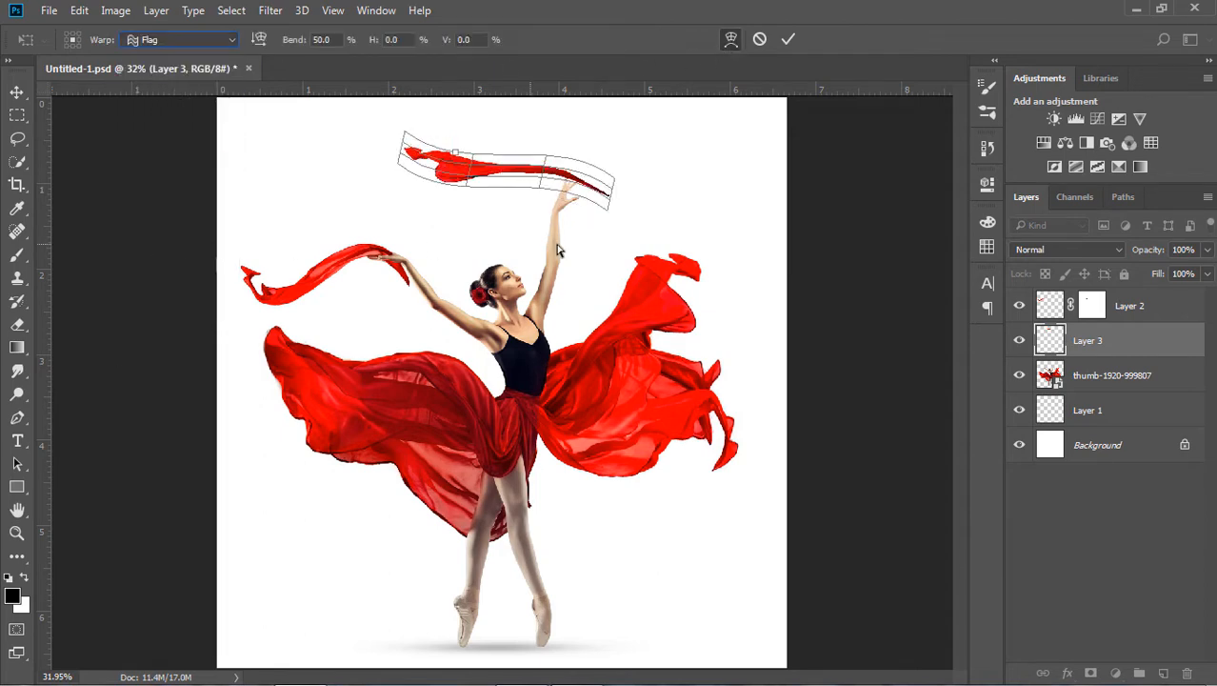
drag(454, 155, 347, 156)
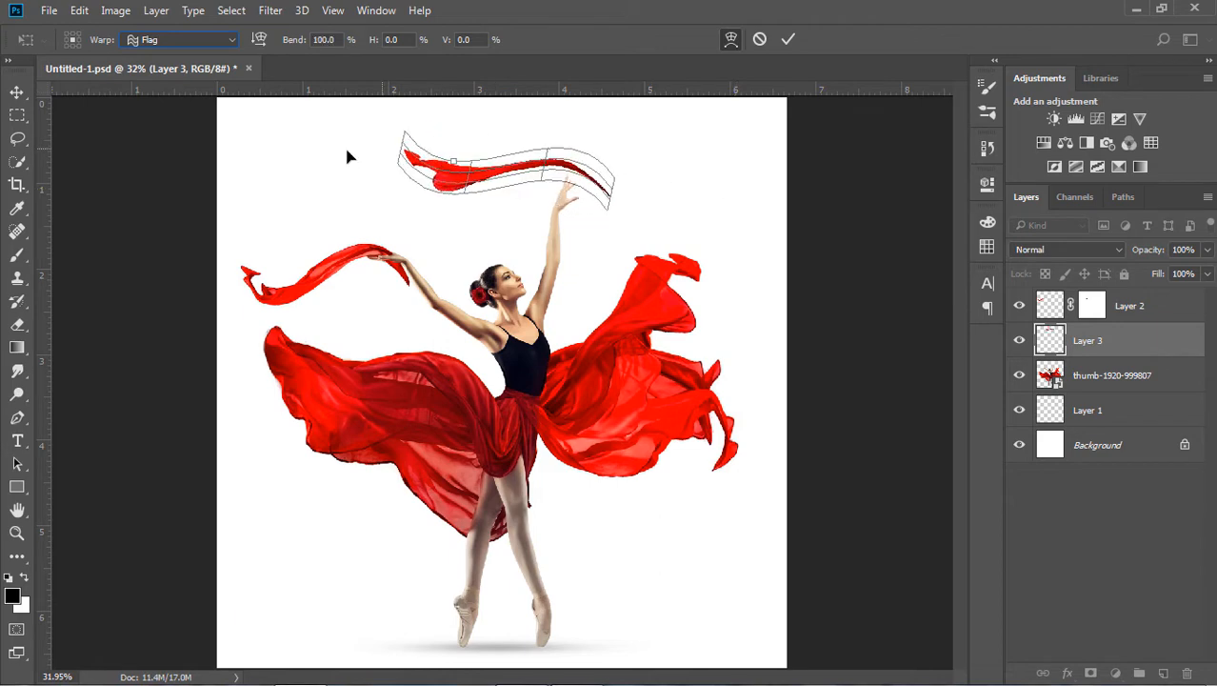
click(787, 41)
drag(590, 192, 602, 226)
Step: Fine-tune the fabric strip's position so it crosses the raised hand just below the fingers
click(17, 535)
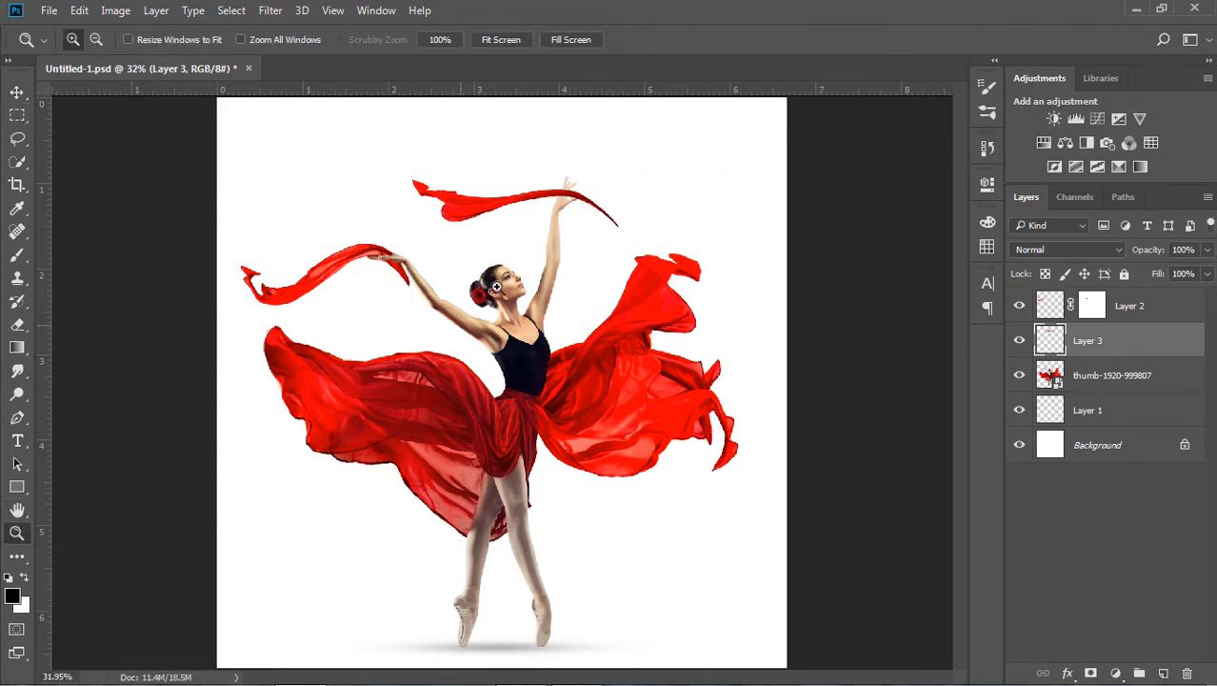
drag(362, 151, 703, 351)
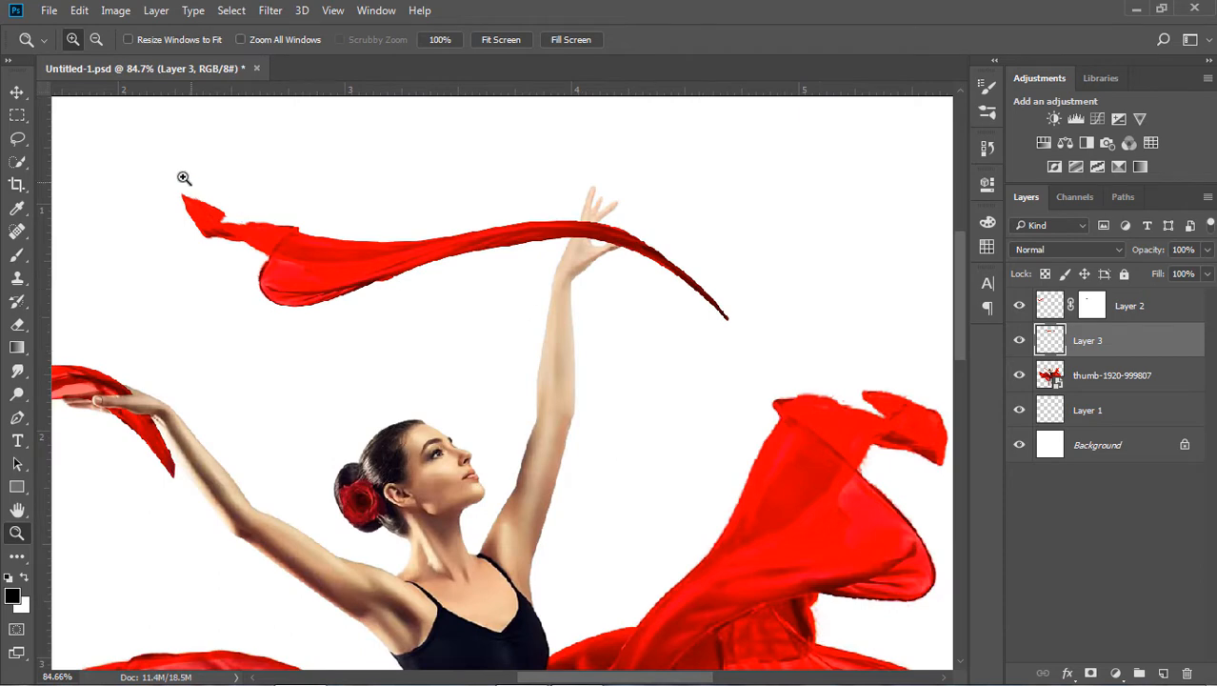
key(v)
drag(691, 264, 707, 273)
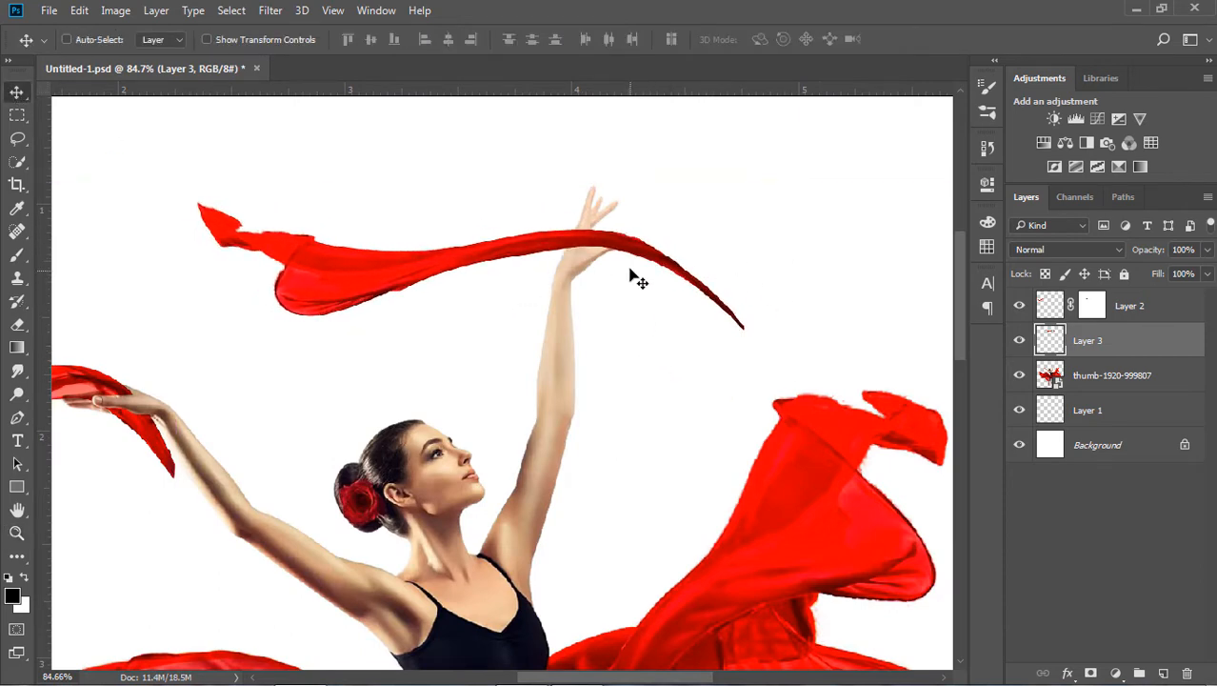
key(Left)
key(Left)
key(Left)
key(Left)
key(Left)
key(Left)
key(Left)
key(Left)
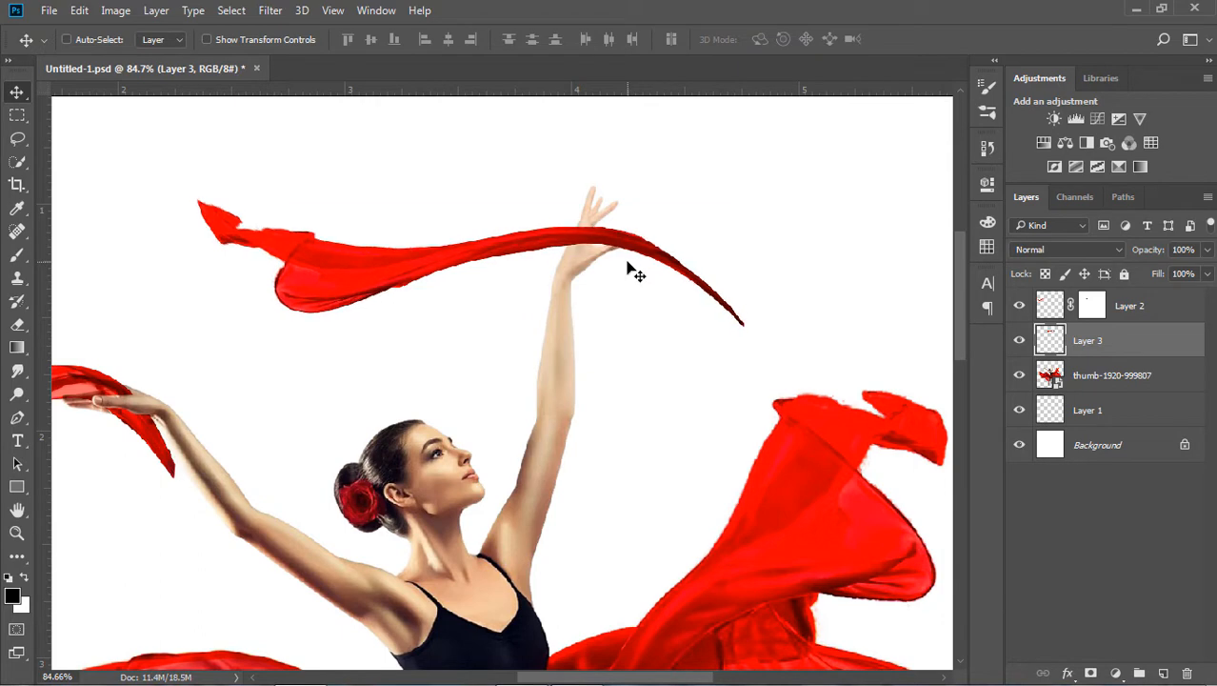
key(Up)
key(Up)
key(Up)
key(Left)
key(Left)
key(Left)
key(Left)
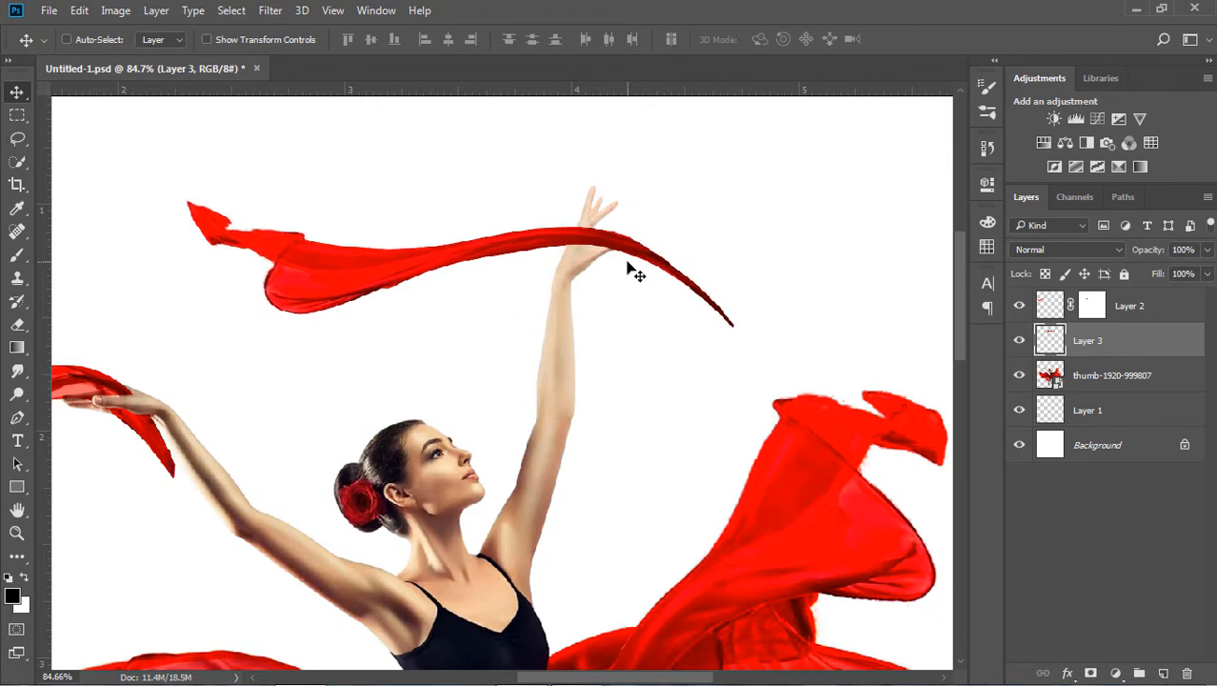
Step: Rotate the fabric strip slightly clockwise and reposition it across the raised hand
click(79, 11)
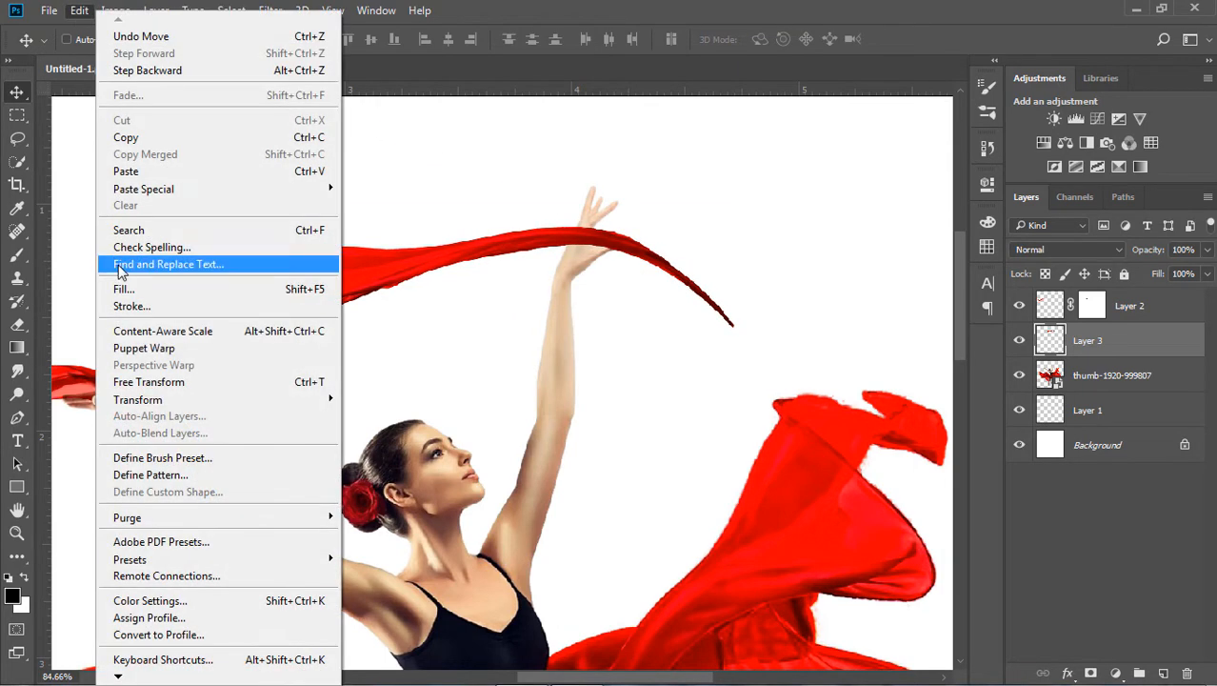
click(172, 382)
drag(162, 149, 190, 128)
drag(413, 274, 524, 174)
key(Return)
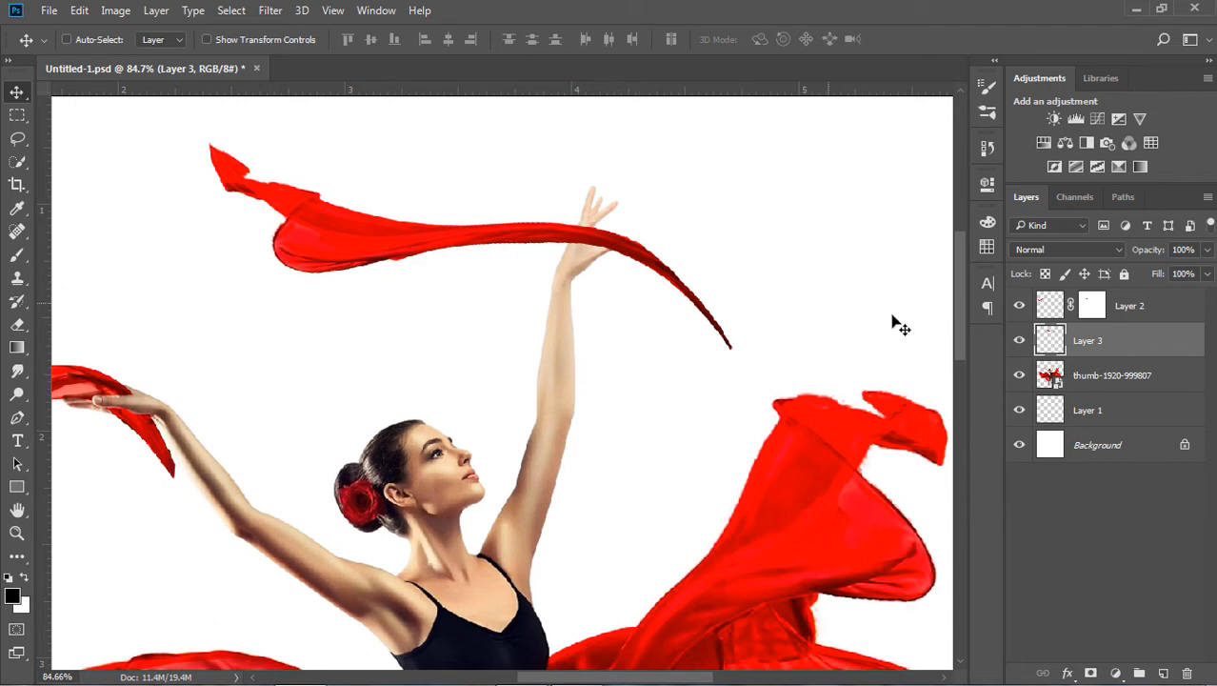
Step: Cut the strip's tapered tail beyond the raised hand using a Lasso selection and paste it as a separate layer
click(18, 140)
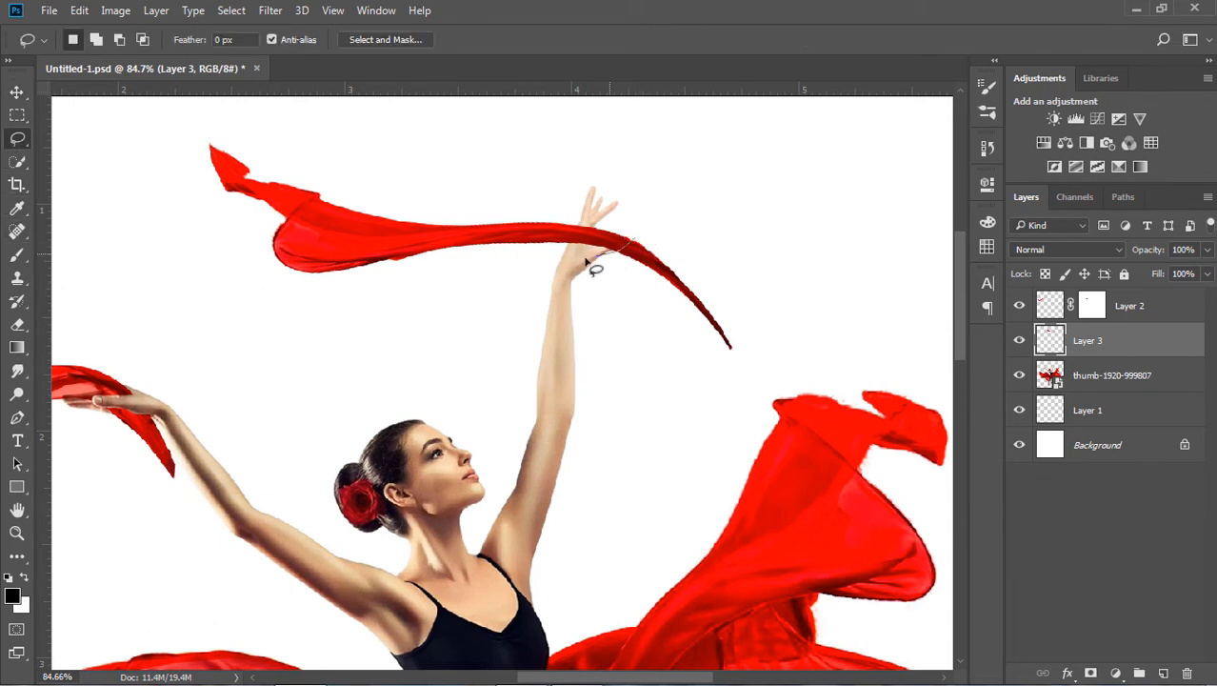
mouse_move(587, 260)
mouse_down()
mouse_move(806, 378)
mouse_move(691, 240)
mouse_move(636, 239)
mouse_up()
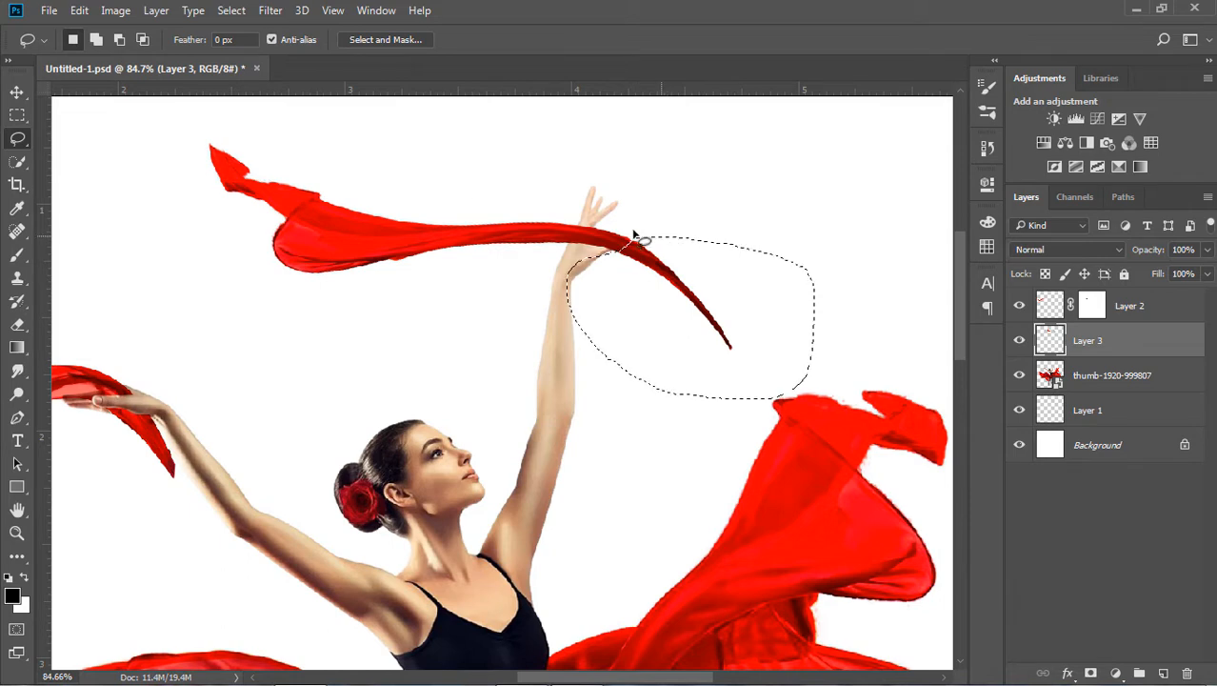
click(79, 10)
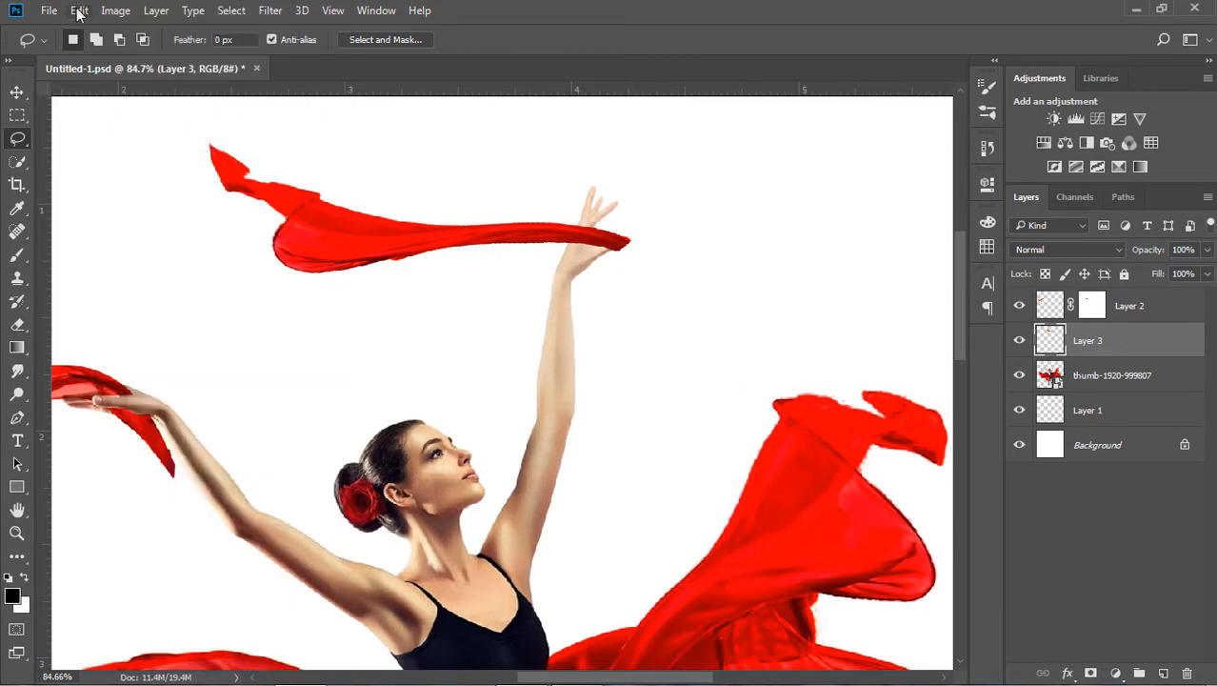
click(79, 11)
click(122, 171)
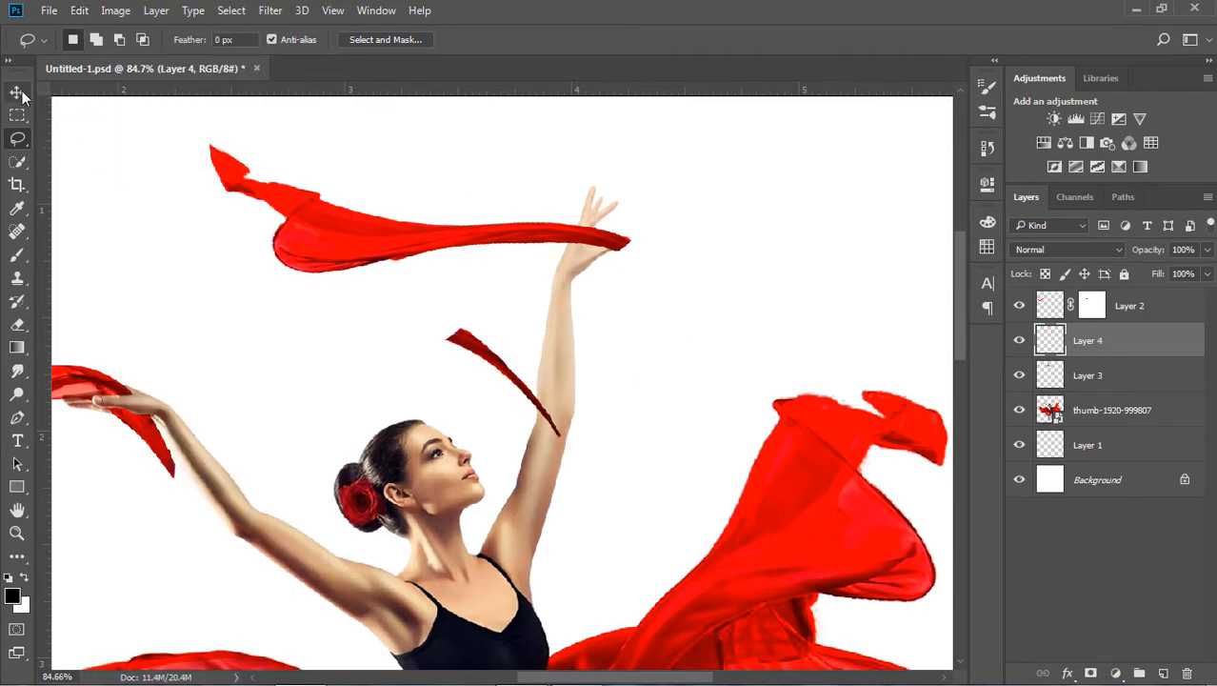
Step: Flip the pasted tail piece horizontally and join it to the strip's cut end at the raised hand
click(17, 92)
drag(484, 388, 519, 350)
click(79, 11)
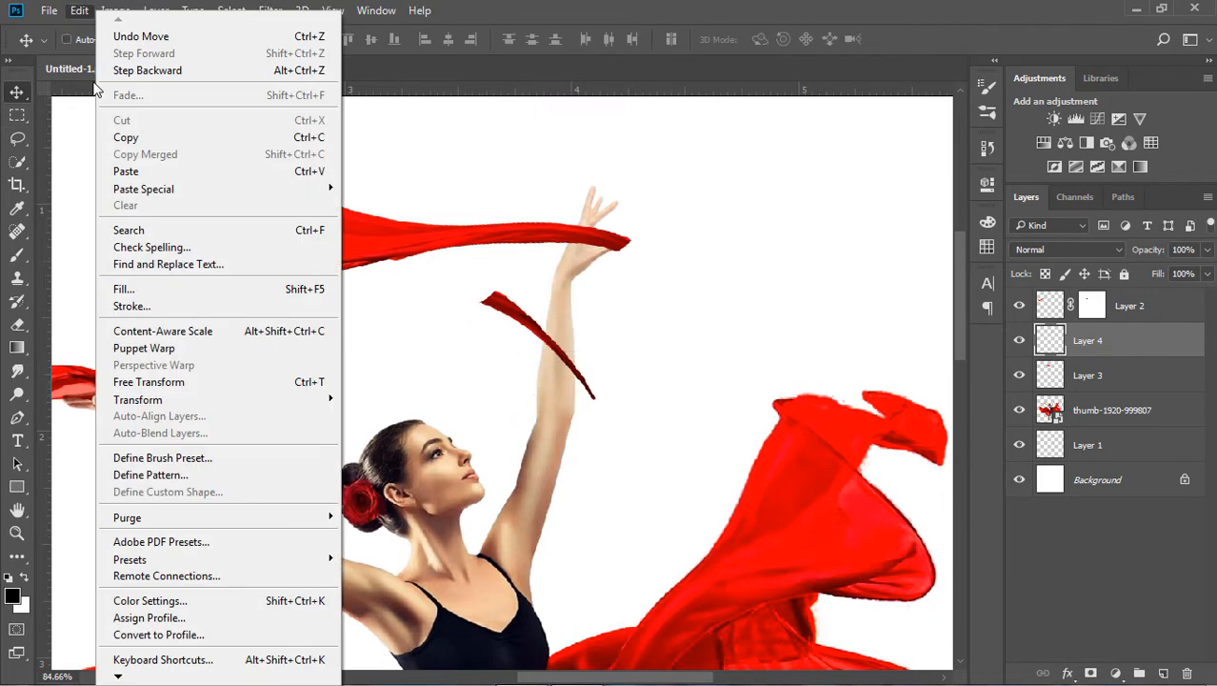
click(153, 383)
right_click(557, 340)
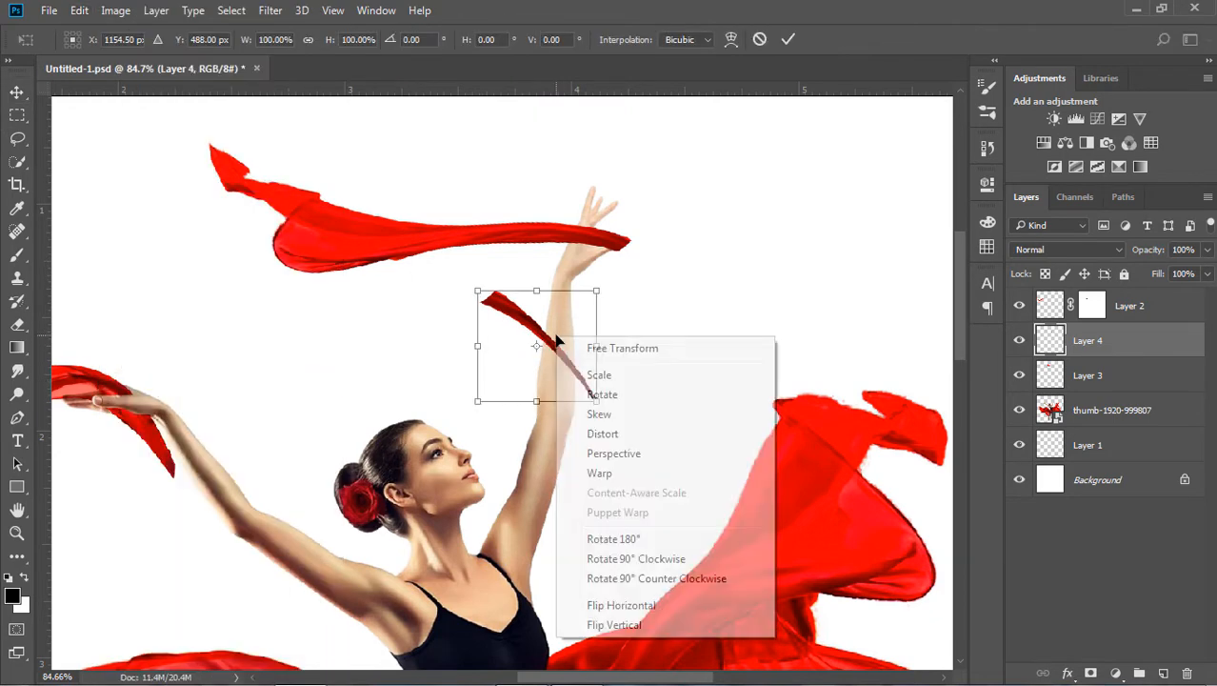
click(619, 604)
drag(571, 320, 596, 255)
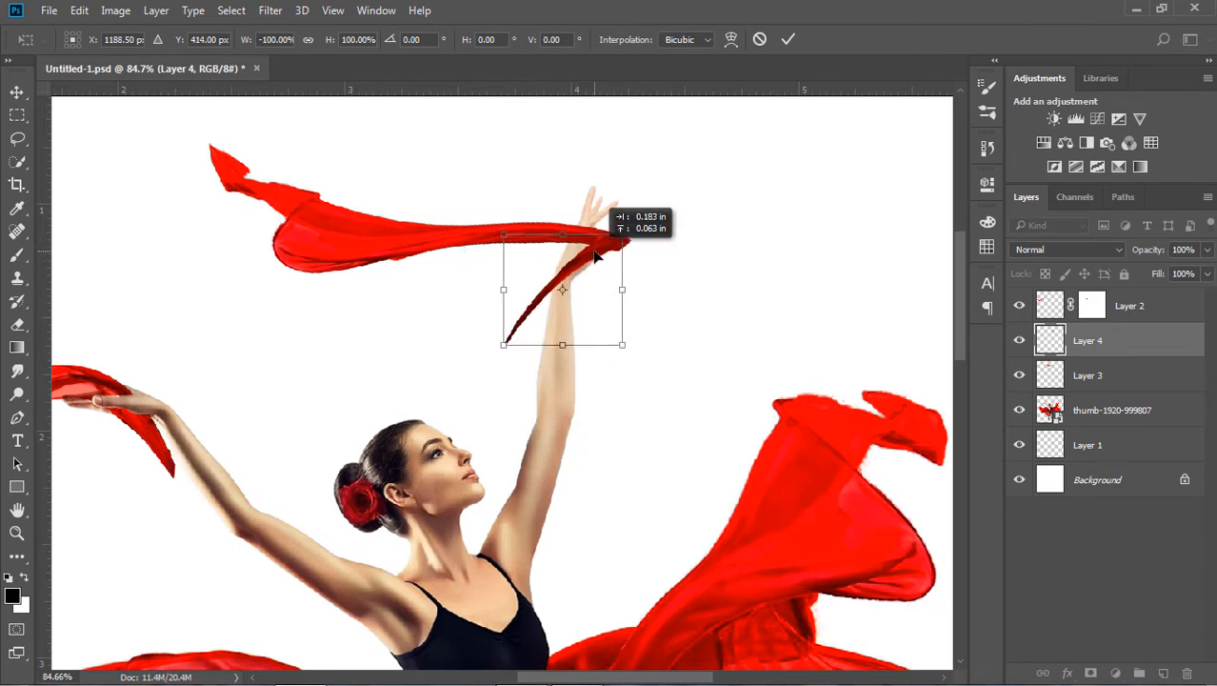
click(788, 40)
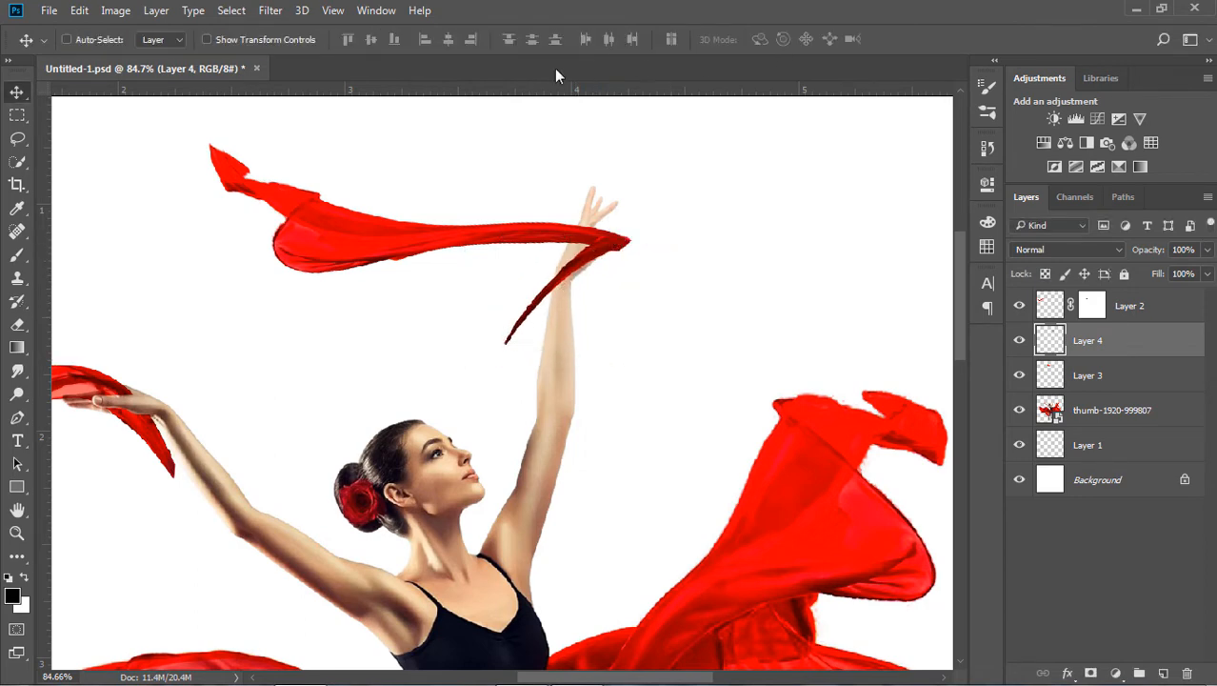
Step: Flip the tail piece on Layer 4 vertically, rotate it, and rejoin it to the strip's end beside the raised hand
click(79, 10)
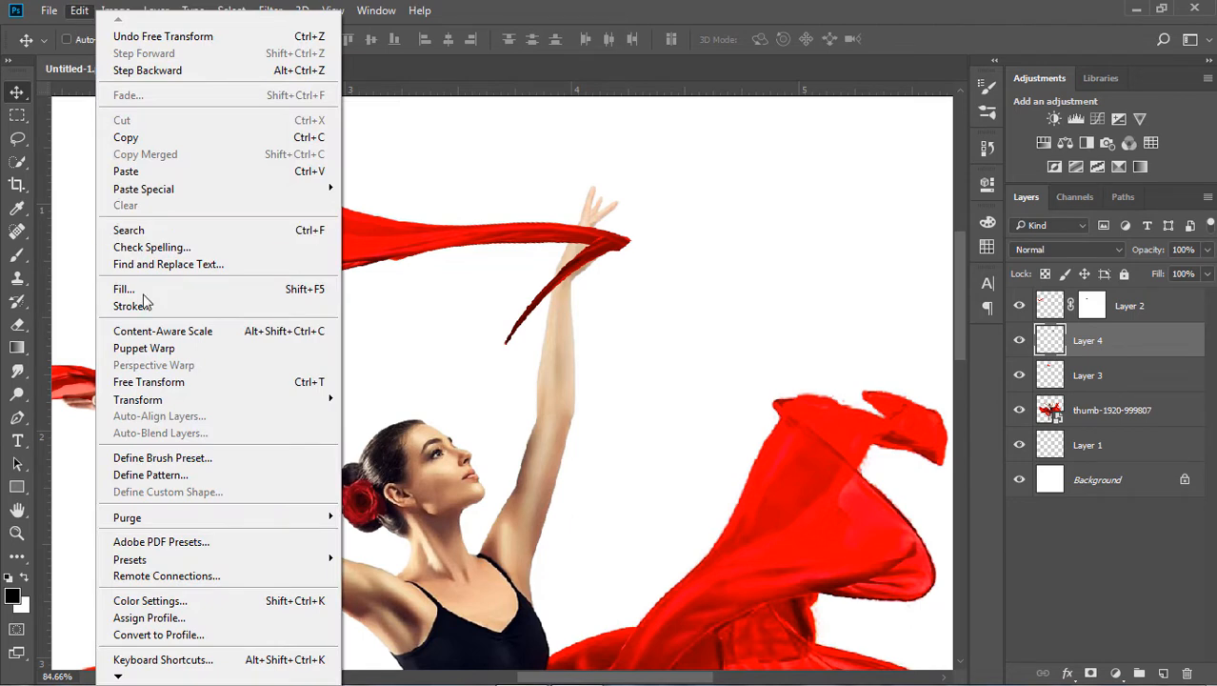
click(143, 385)
right_click(577, 262)
click(657, 550)
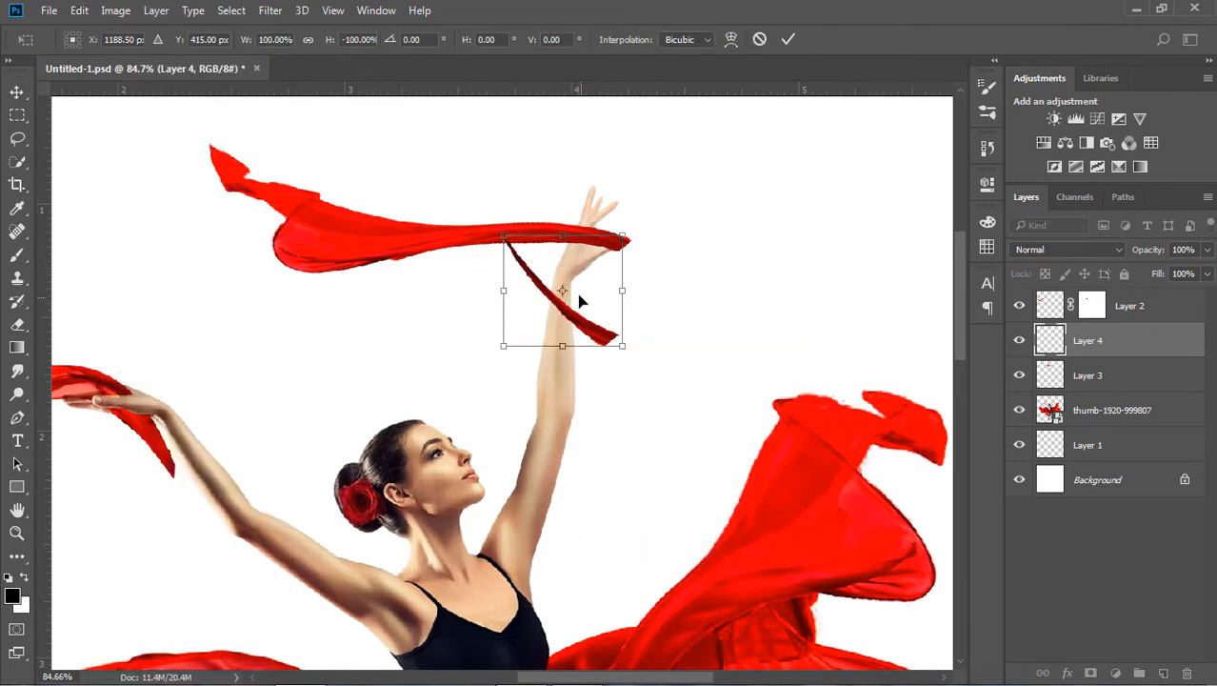
drag(648, 360, 688, 198)
mouse_move(607, 272)
mouse_down()
mouse_move(600, 259)
mouse_move(590, 281)
mouse_up()
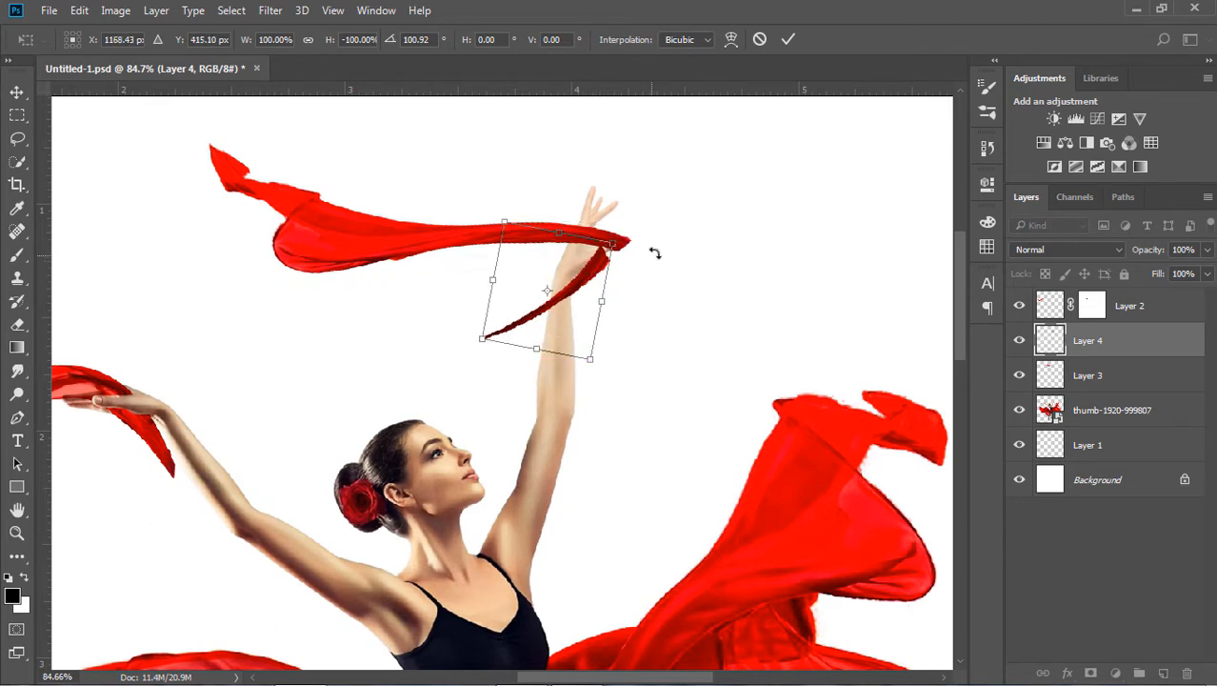
drag(654, 253, 616, 208)
key(Return)
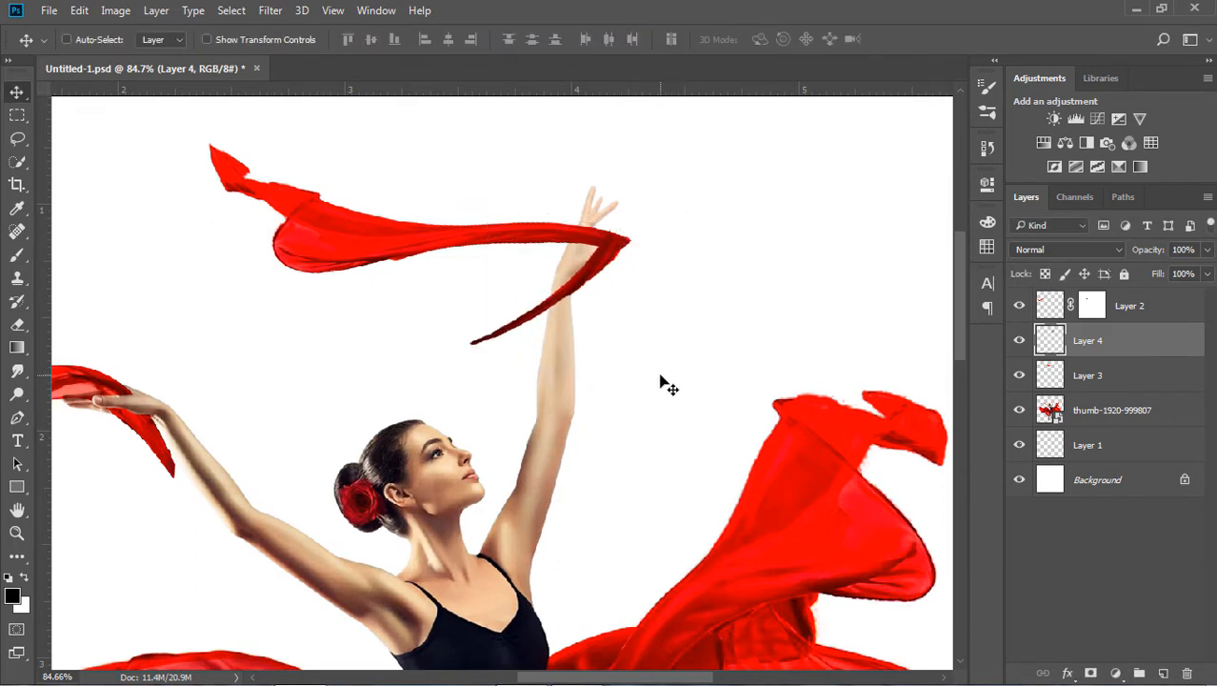
Step: Duplicate Layer 4 as "Layer 4 copy" and offset the copied tail piece from the original beside the raised arm
key(z)
drag(410, 183, 722, 379)
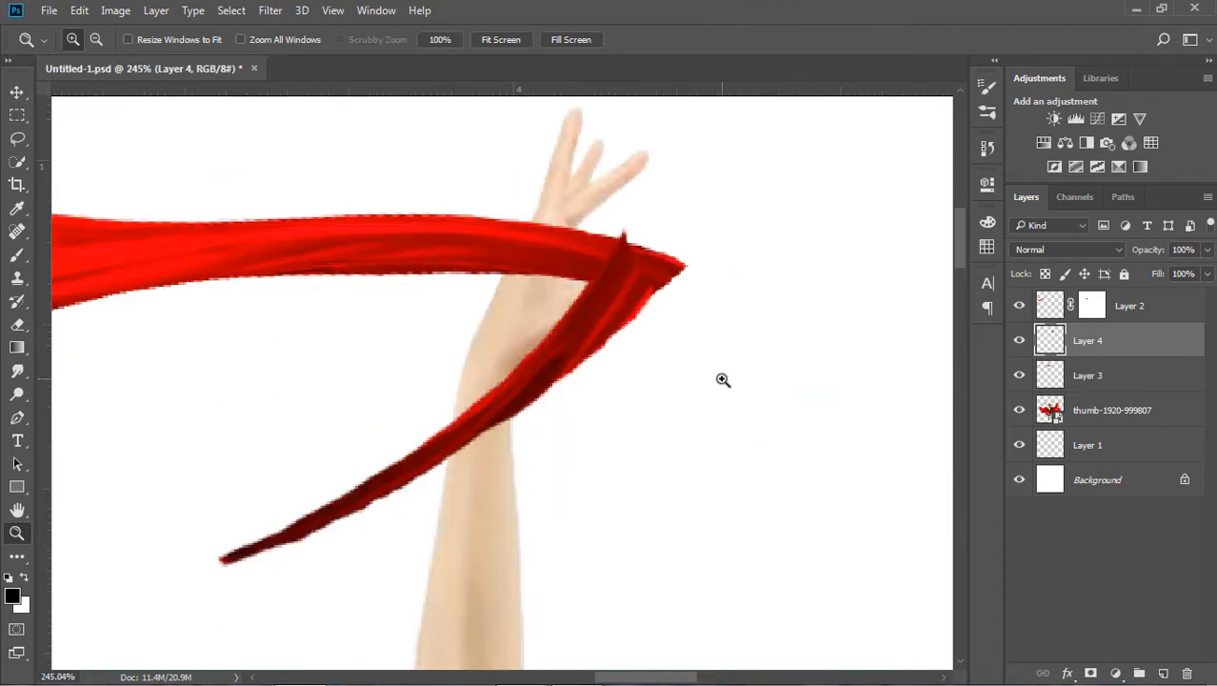
click(16, 92)
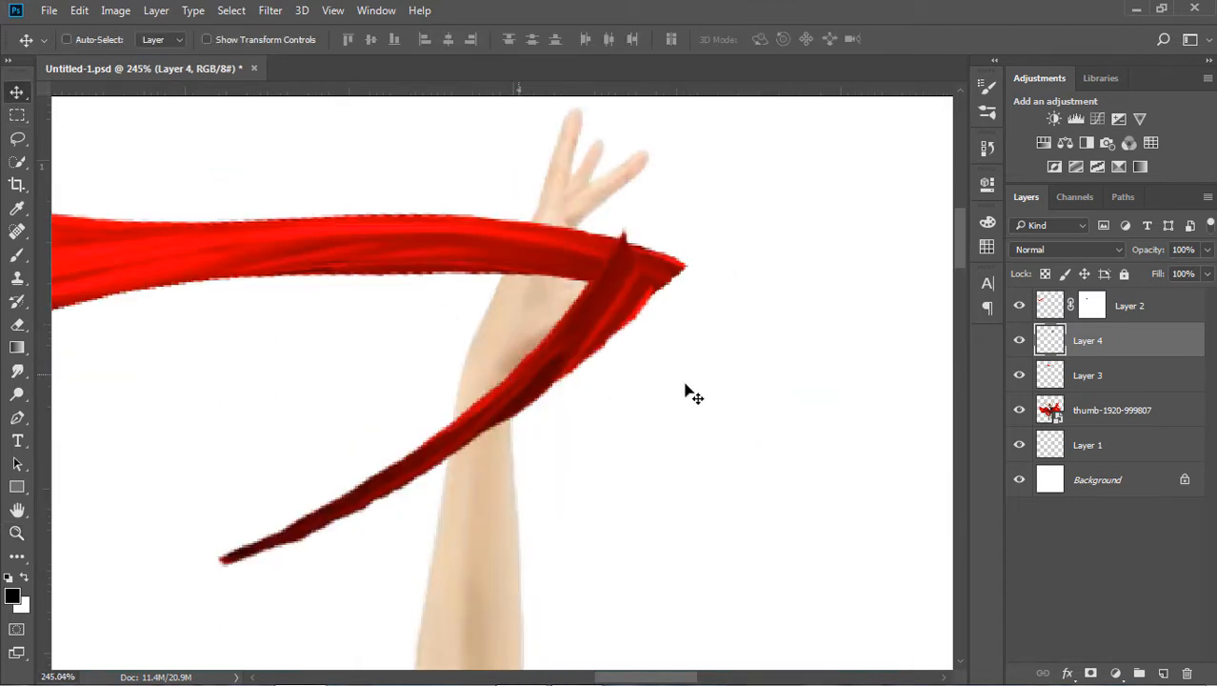
right_click(1102, 348)
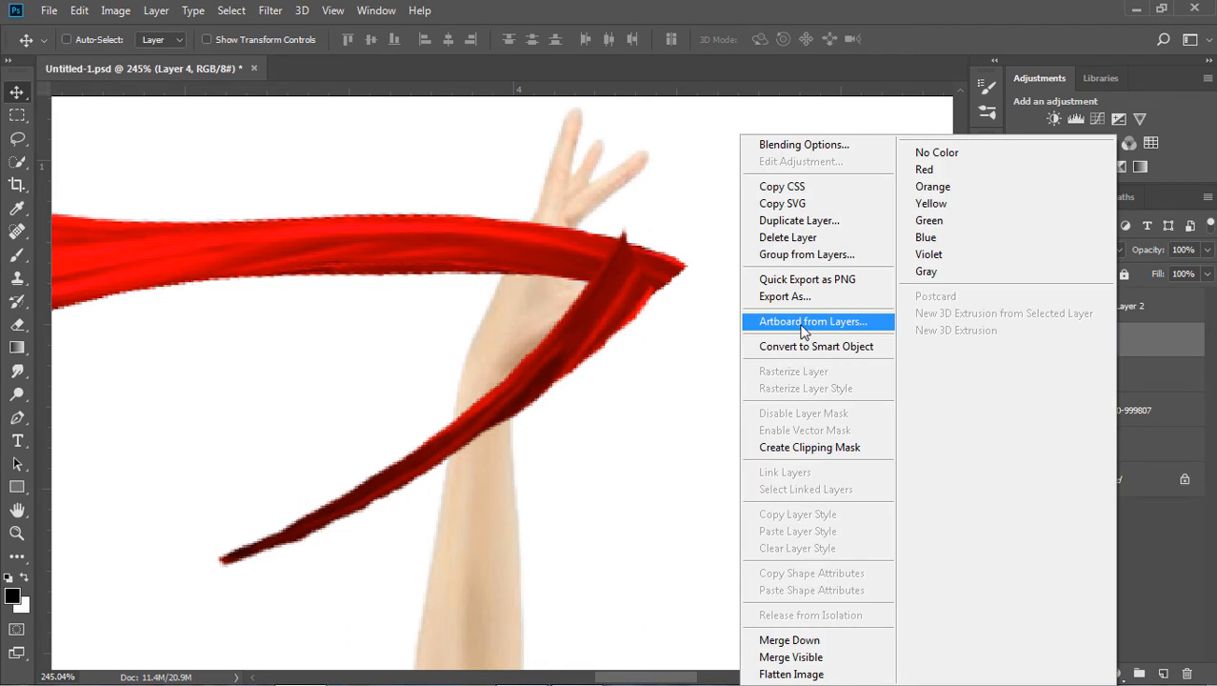
click(802, 222)
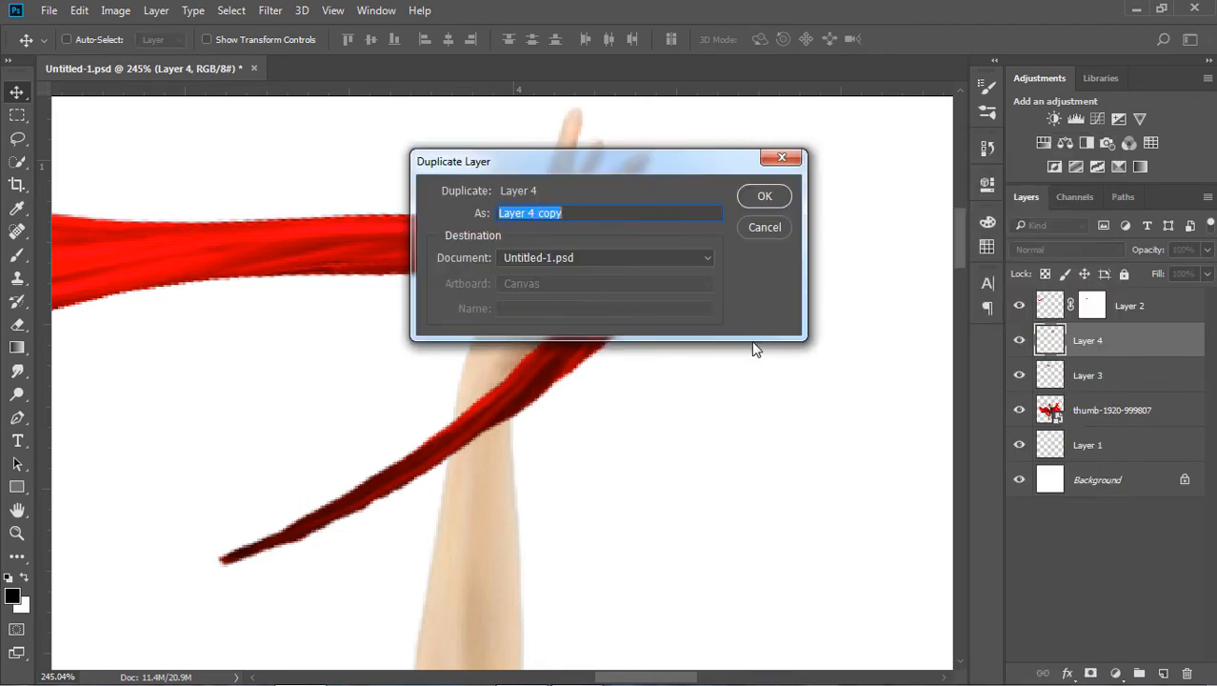
click(763, 197)
drag(533, 419, 402, 402)
Step: Scale the copied tail piece to about 69% width and 79% height, flip it horizontally, and place it across the raised forearm
click(79, 9)
click(150, 383)
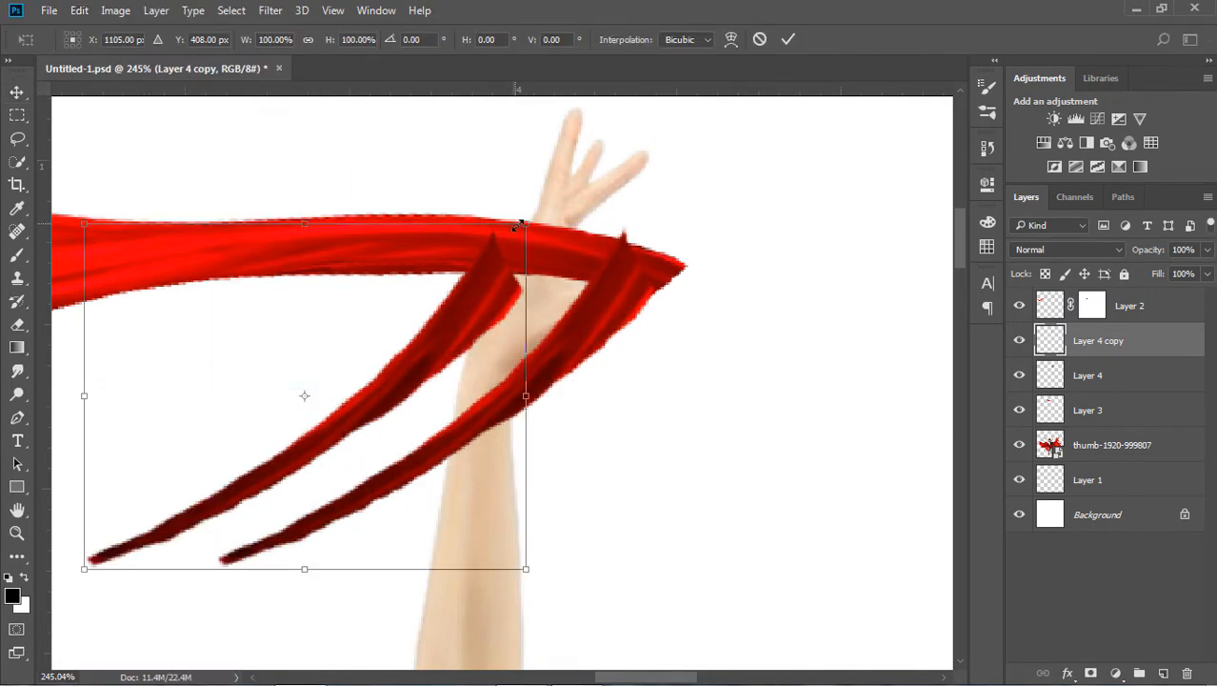
drag(519, 225, 388, 296)
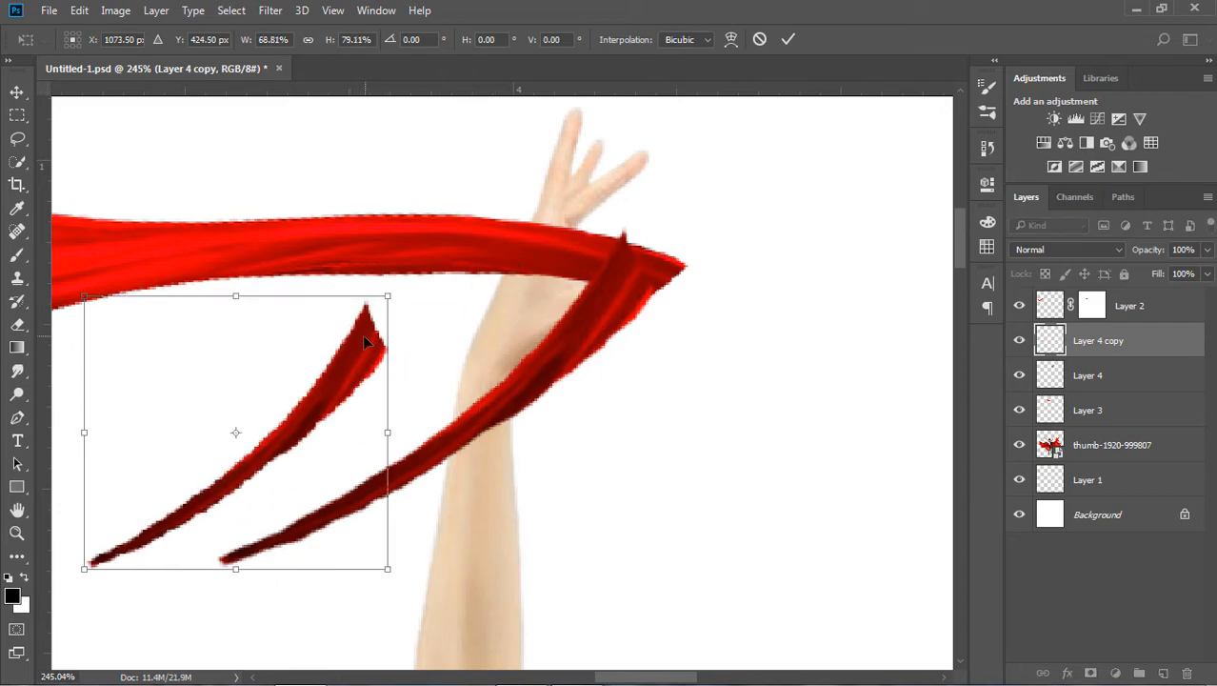
right_click(364, 341)
click(447, 603)
drag(161, 393, 423, 419)
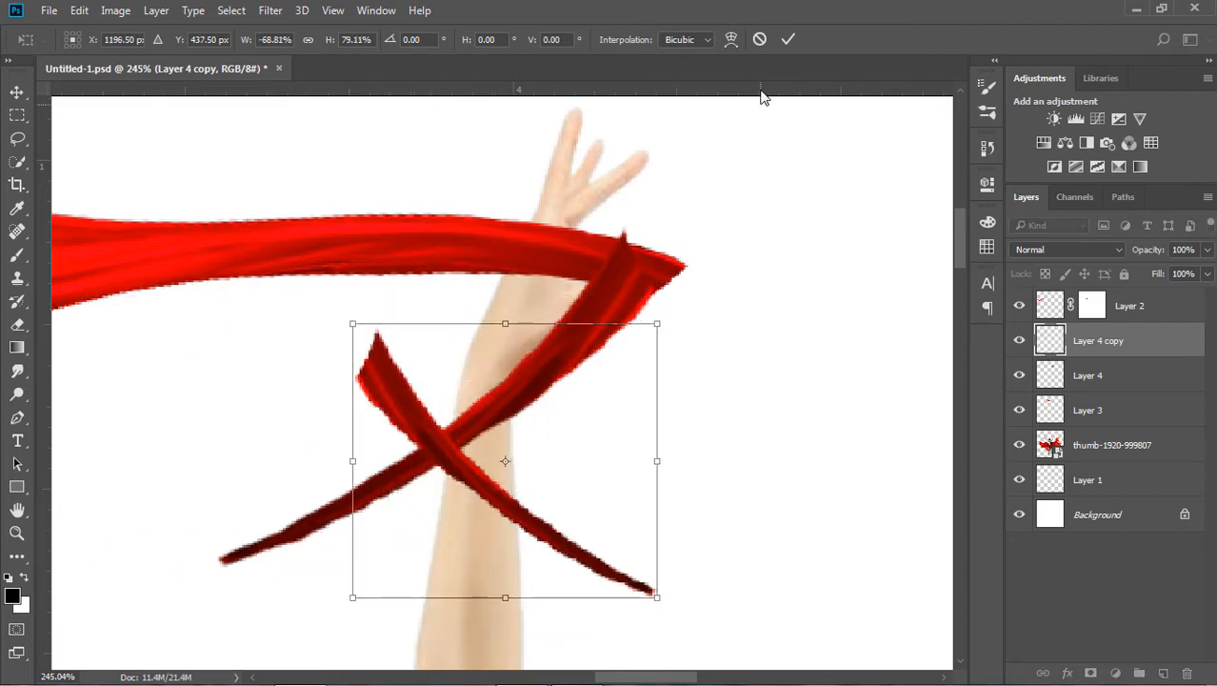
Step: Warp the copied tail piece into a curve wrapping the forearm and shift it slightly down the arm
click(730, 40)
drag(353, 326, 581, 257)
drag(357, 600, 272, 629)
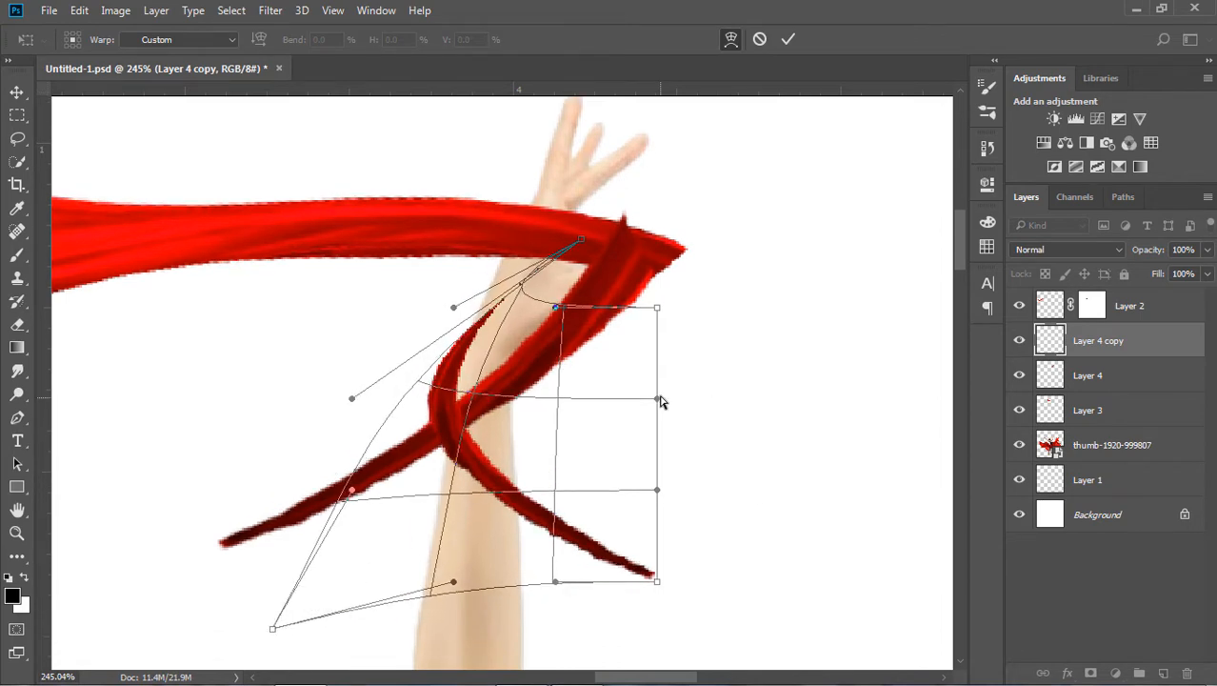
drag(661, 400, 898, 319)
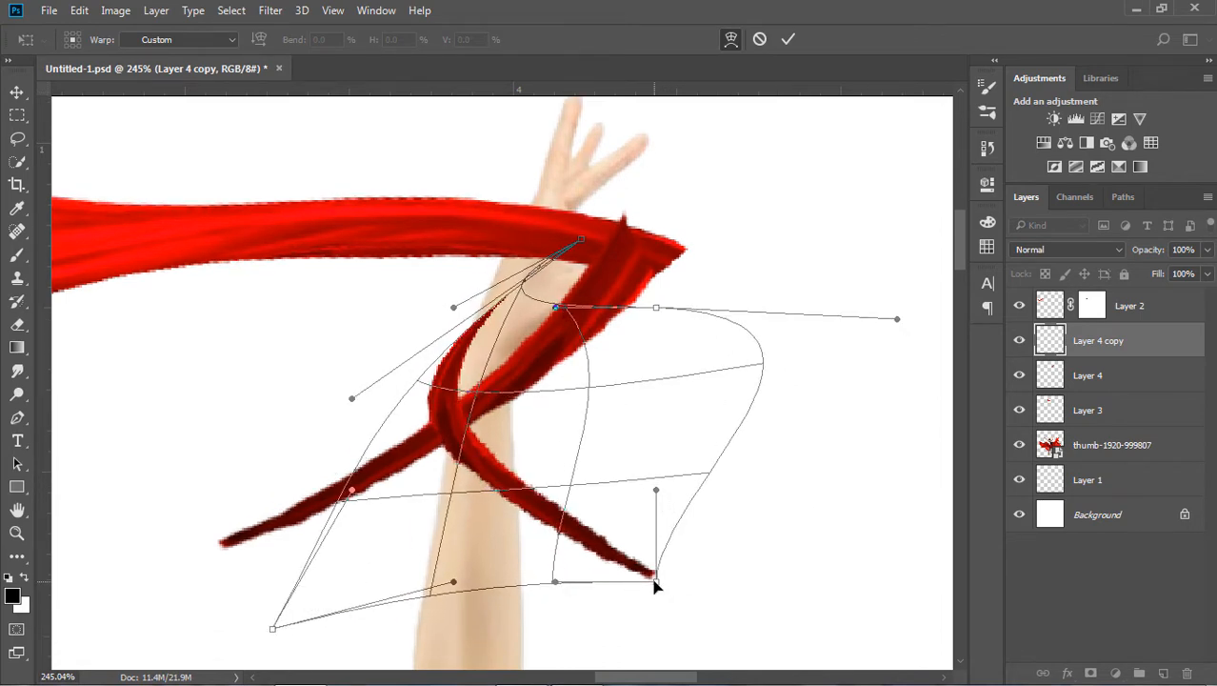
drag(656, 586, 728, 621)
key(Return)
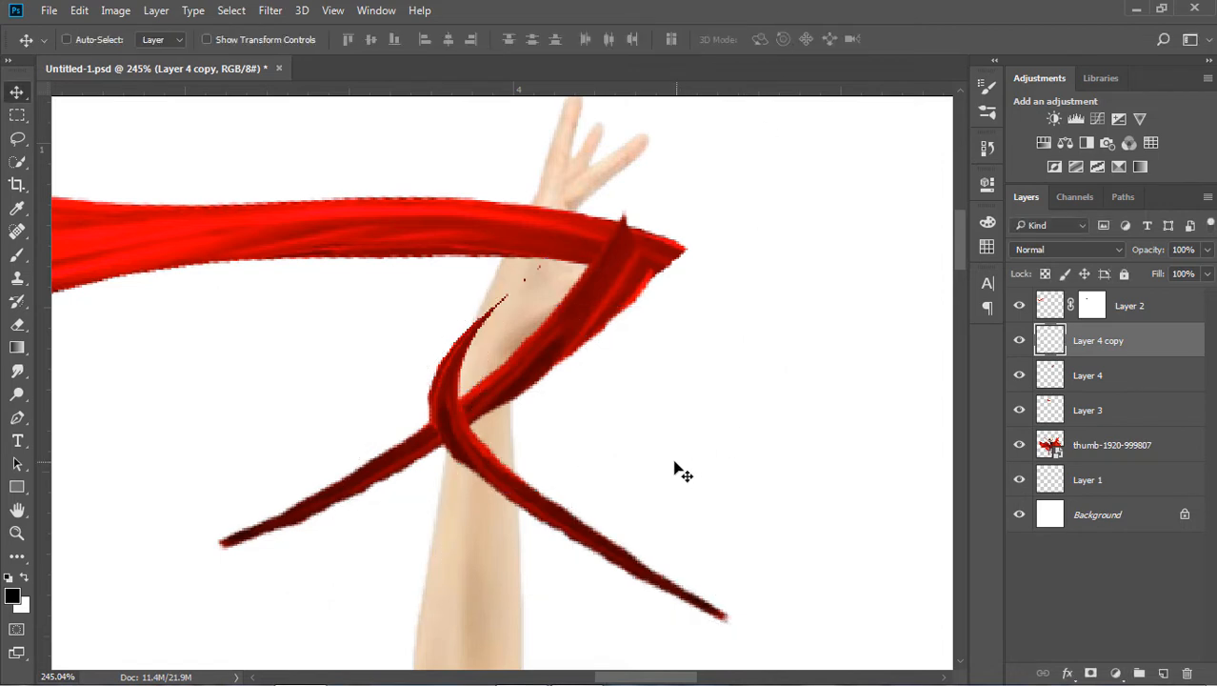
drag(628, 479, 630, 513)
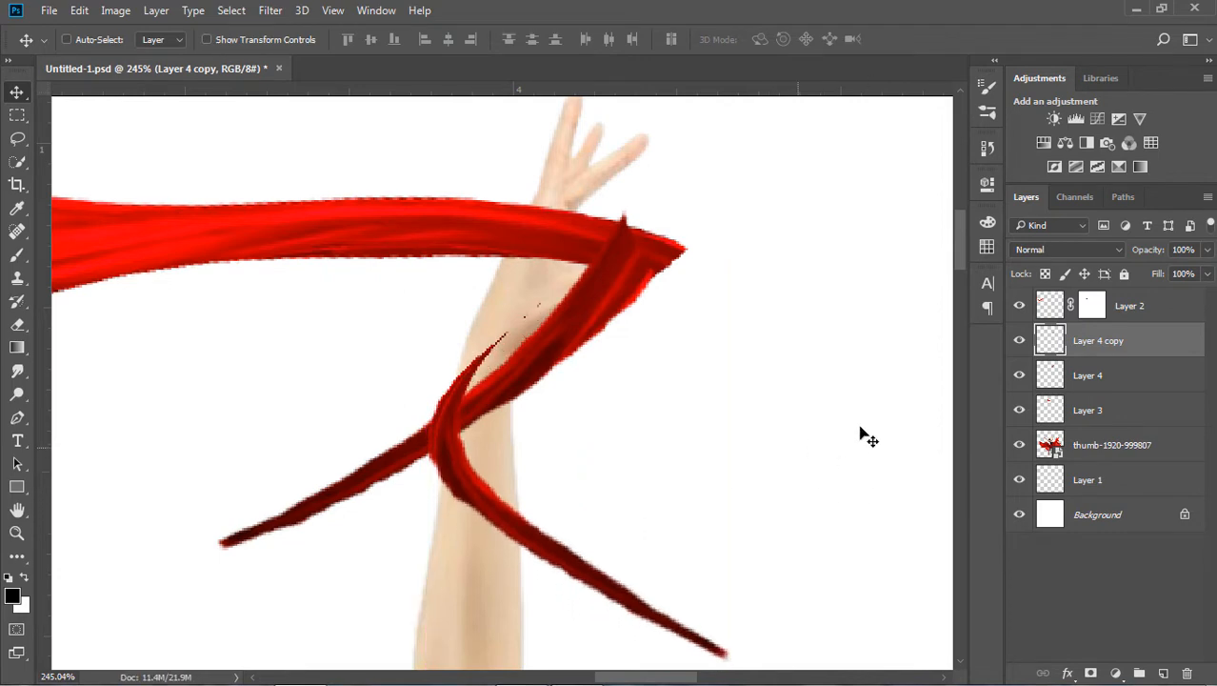
Step: Erase the copied piece's upper end over the forearm, using 42% layer opacity as a guide, and restore its full opacity
click(16, 327)
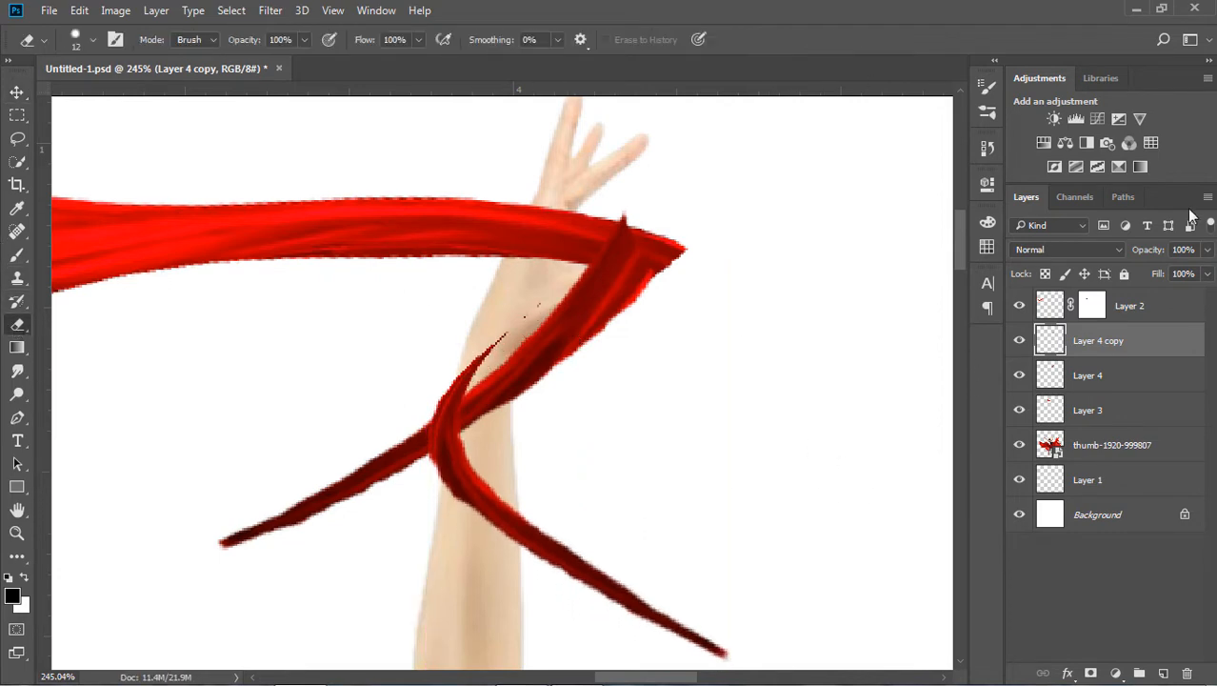
click(1206, 249)
drag(1206, 271, 1156, 270)
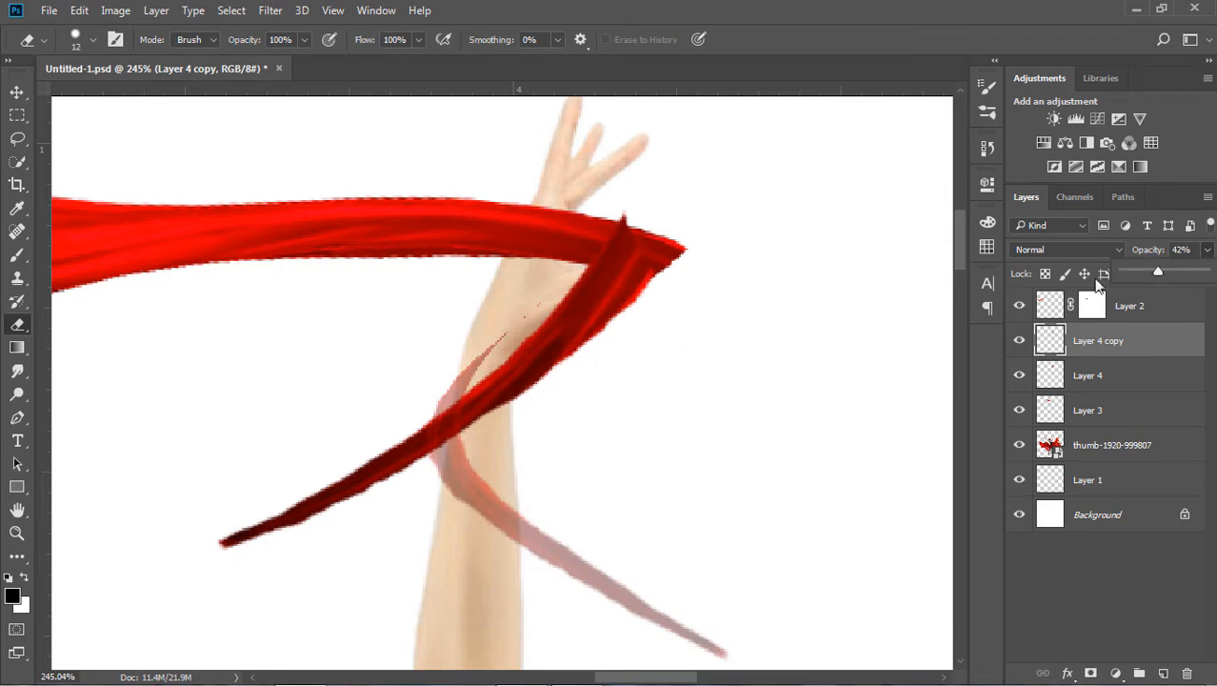
click(524, 317)
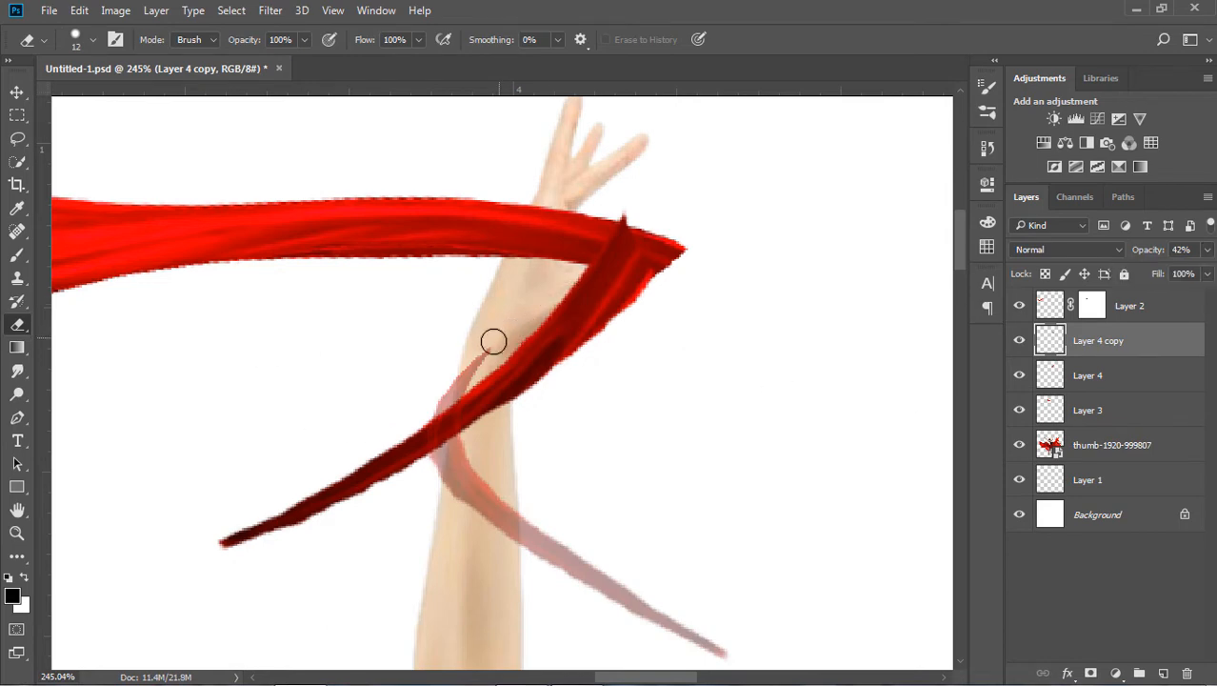
drag(483, 349, 468, 397)
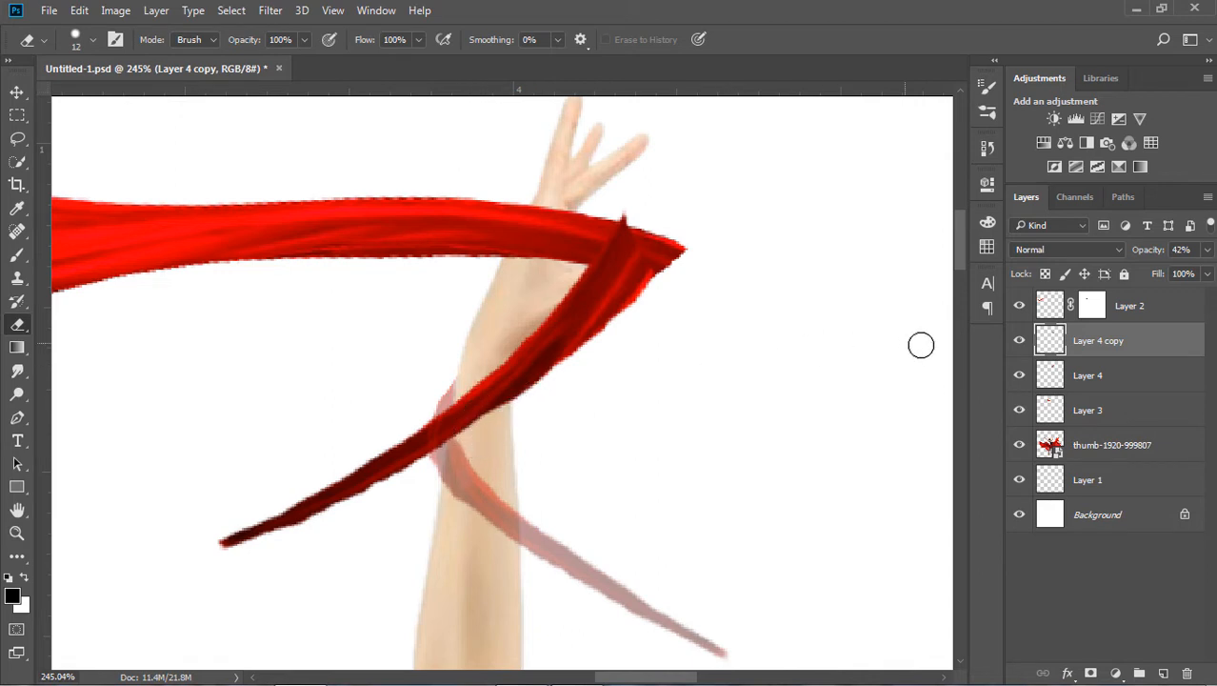
click(1207, 250)
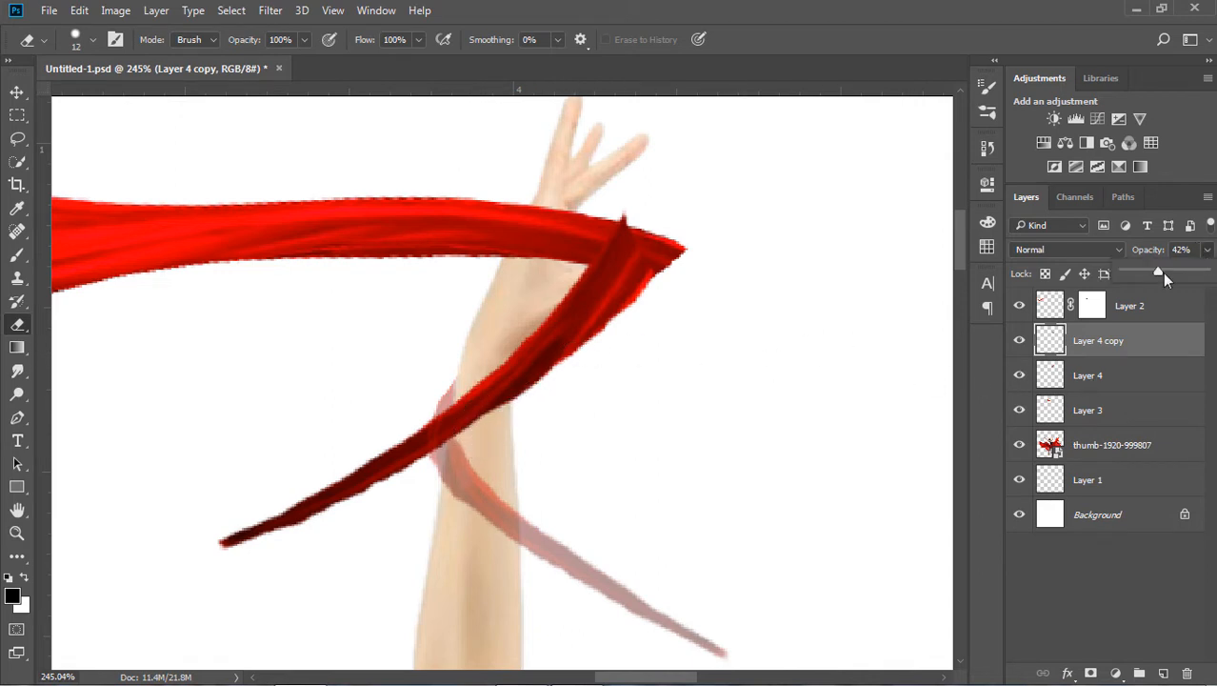
Step: Erase Layer 4's fabric over the hand and forearm and beyond the arm at 61% layer opacity, and restore it to 100%
click(16, 92)
right_click(581, 349)
click(609, 355)
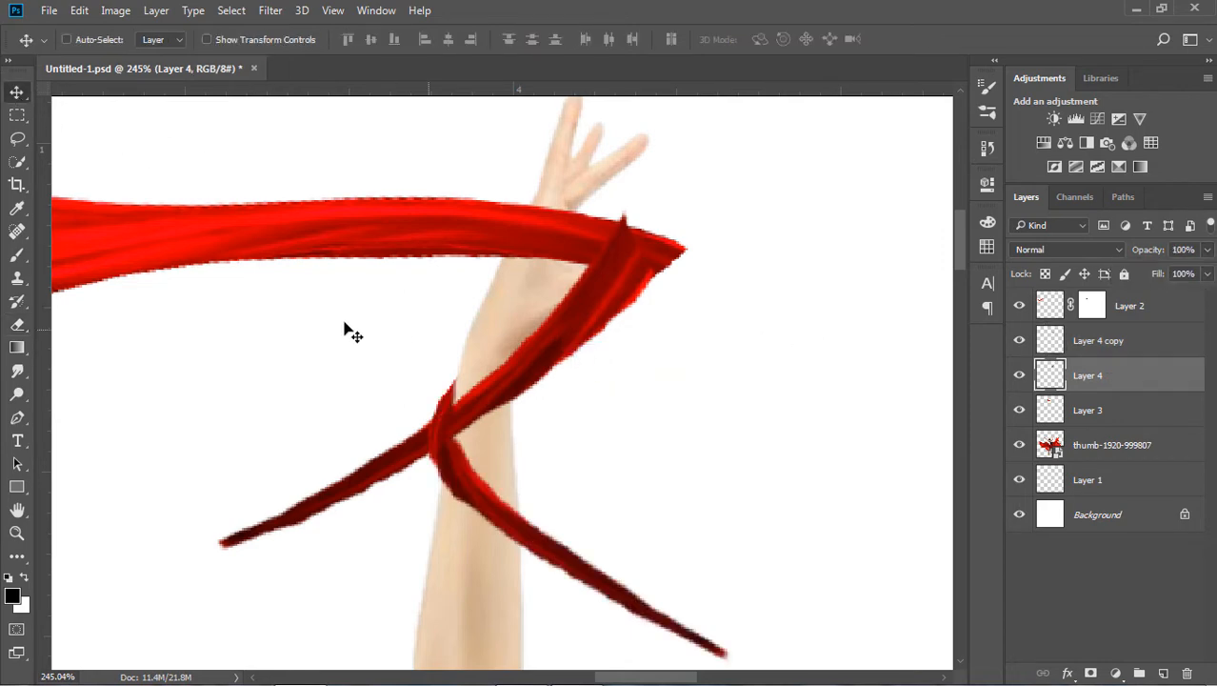
click(16, 324)
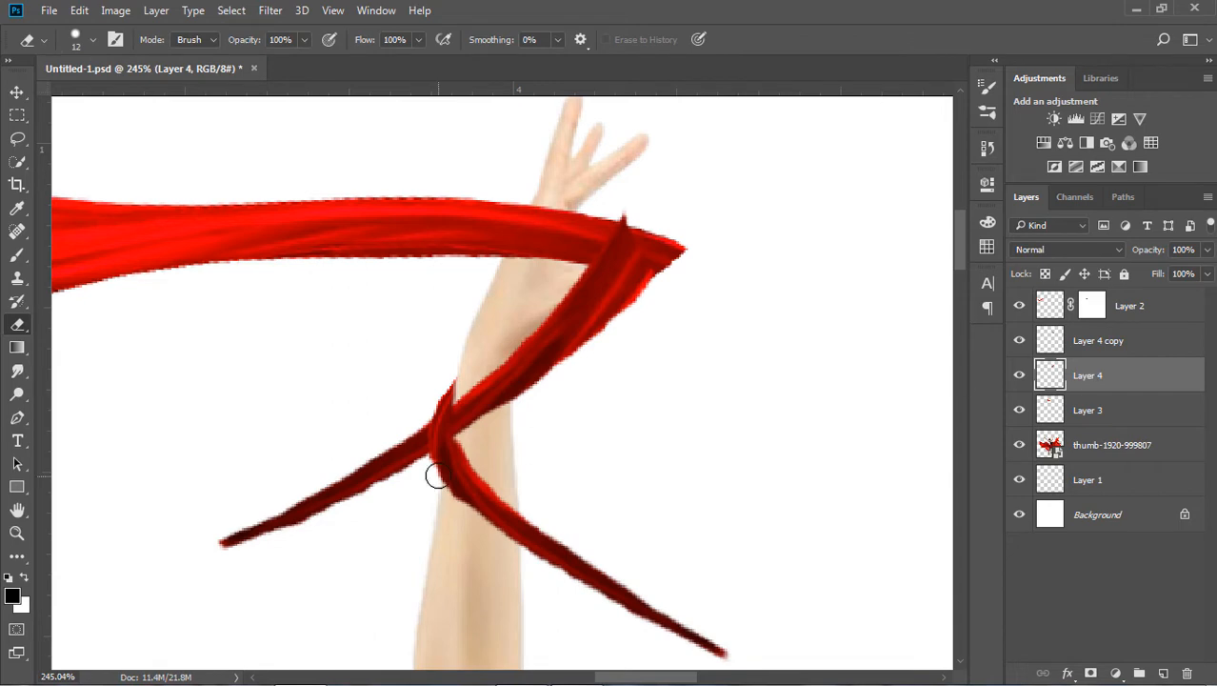
mouse_move(592, 300)
mouse_down()
mouse_move(619, 241)
mouse_move(610, 231)
mouse_move(572, 264)
mouse_up()
click(1207, 250)
drag(1205, 271, 1173, 271)
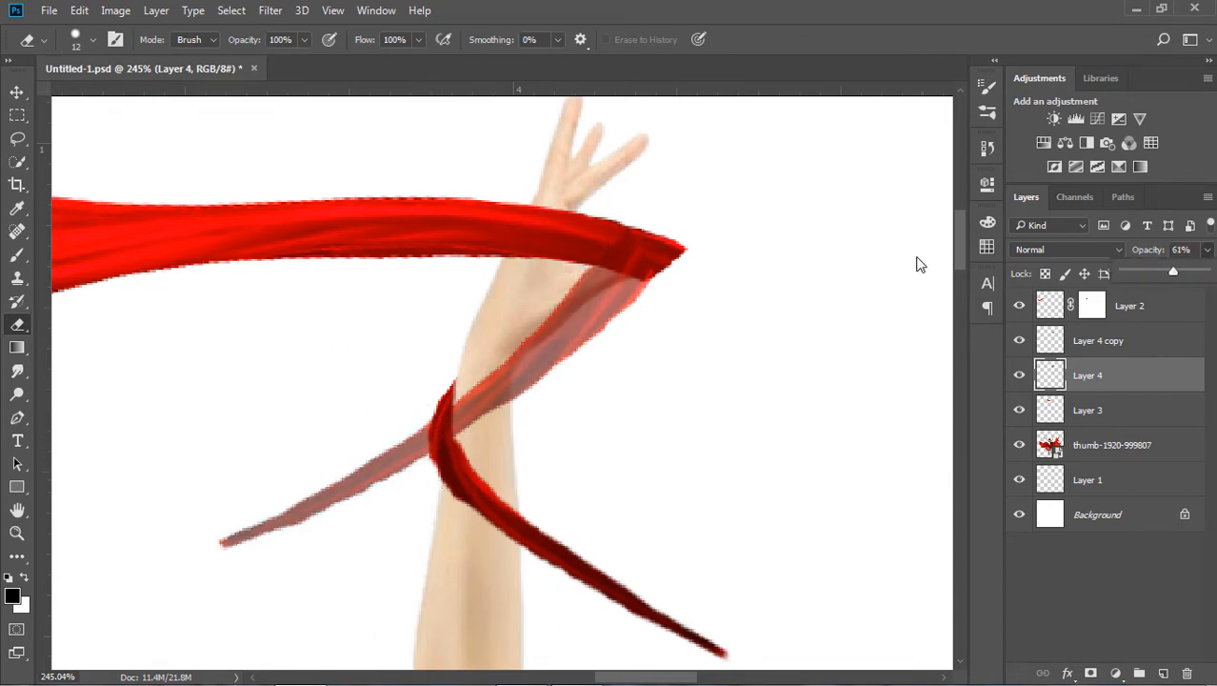
click(581, 261)
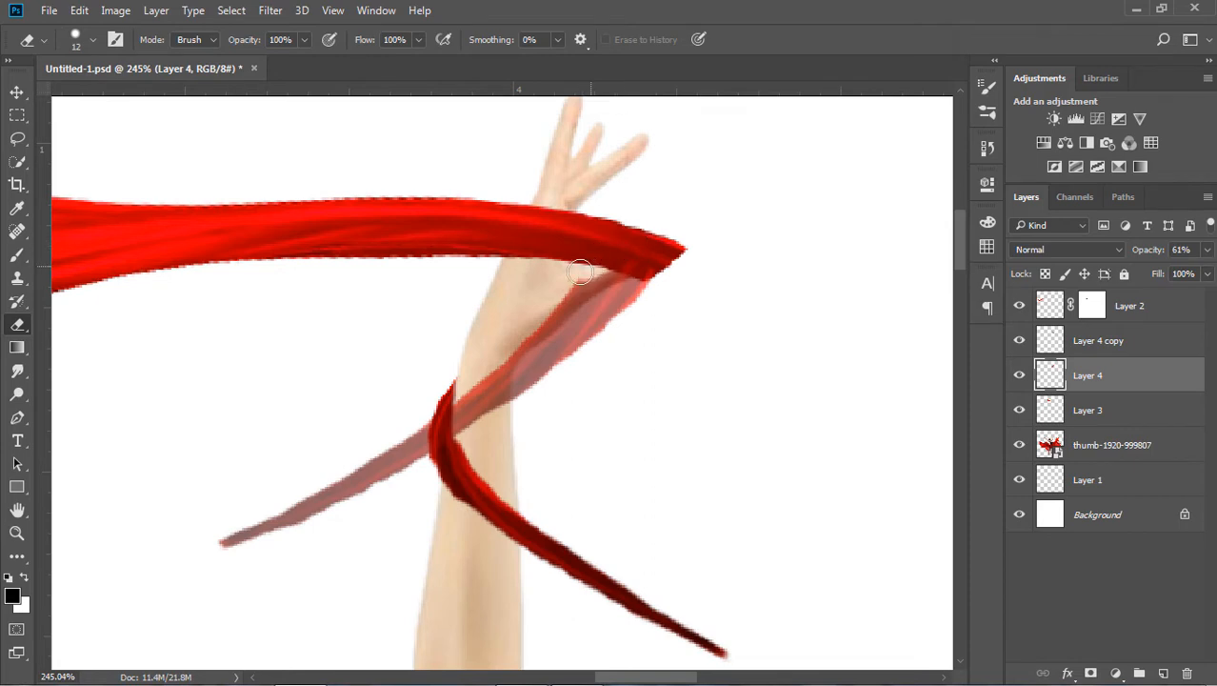
mouse_move(592, 271)
mouse_down()
mouse_move(548, 291)
mouse_move(604, 276)
mouse_move(481, 364)
mouse_move(498, 359)
mouse_move(496, 420)
mouse_move(462, 397)
mouse_move(414, 462)
mouse_move(244, 538)
mouse_up()
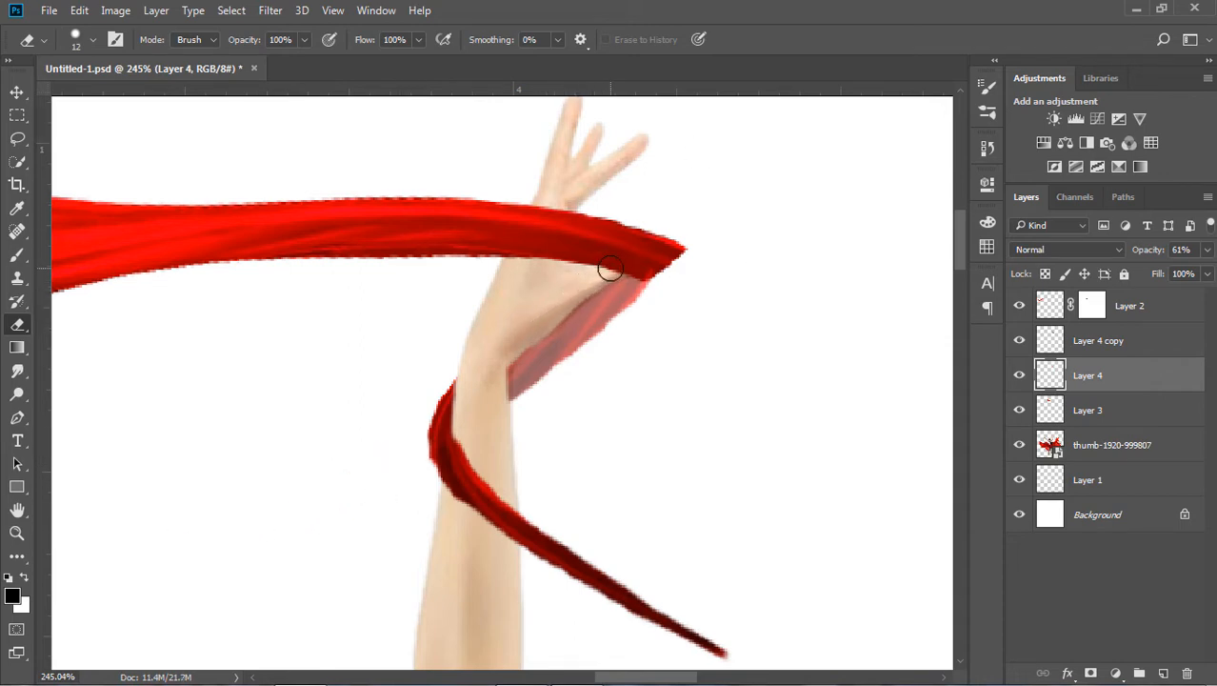
drag(610, 269, 580, 293)
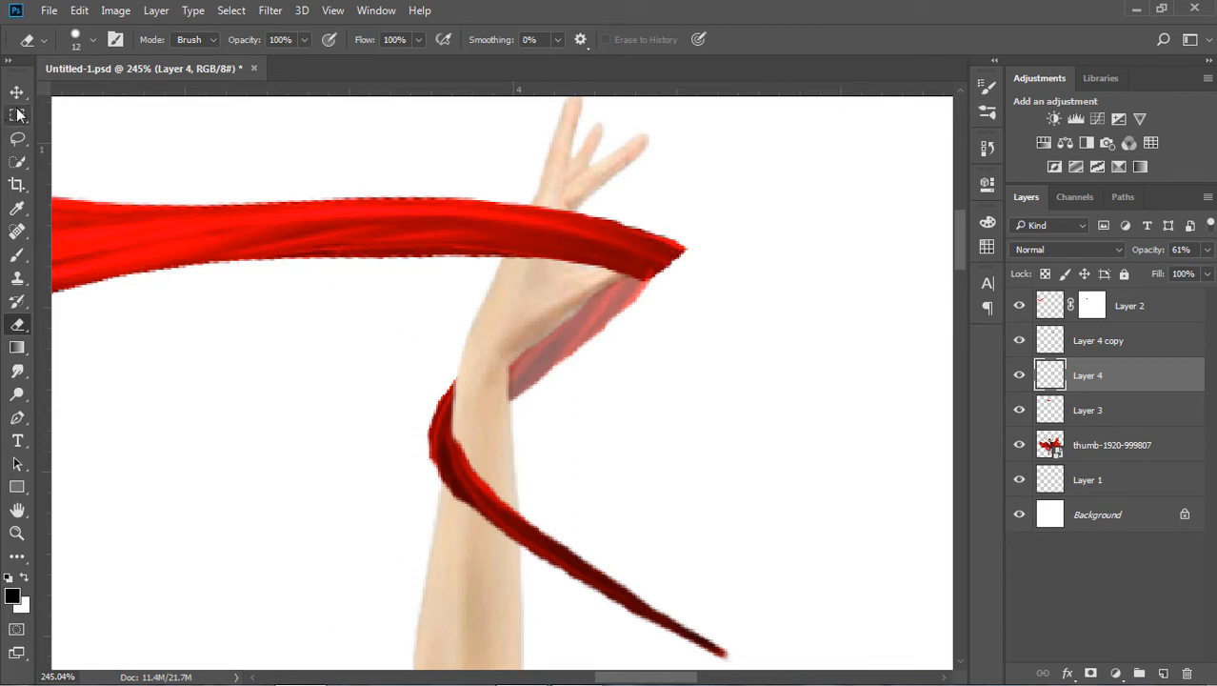
key(v)
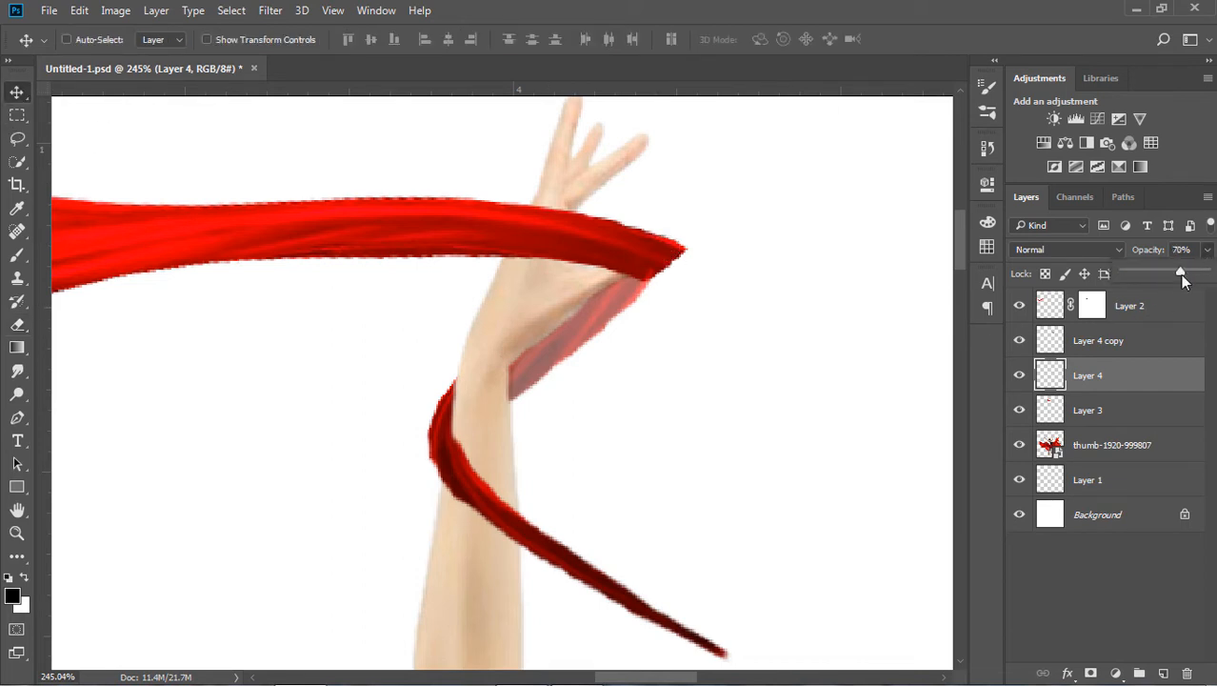
drag(1181, 277, 1208, 276)
Step: Reduce Layer 3 to 50% opacity, add a layer mask, and erase the horizontal strip over the thumb and past its tip
right_click(534, 245)
click(557, 255)
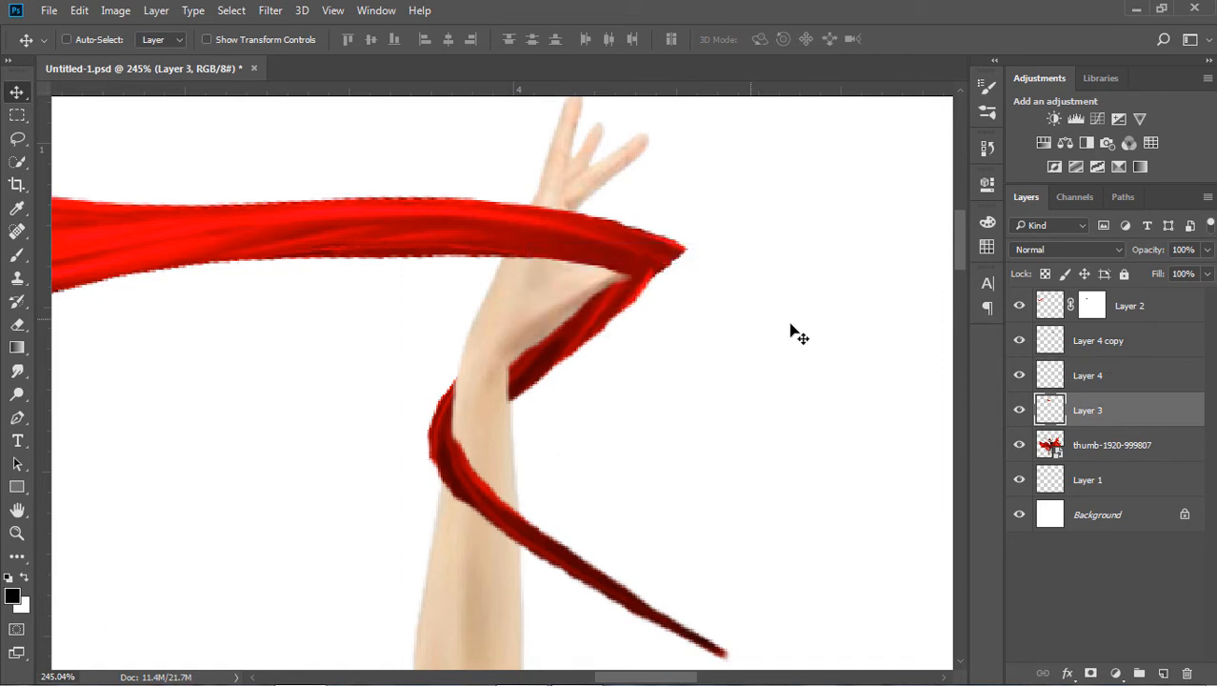
click(1206, 248)
drag(1206, 274, 1164, 275)
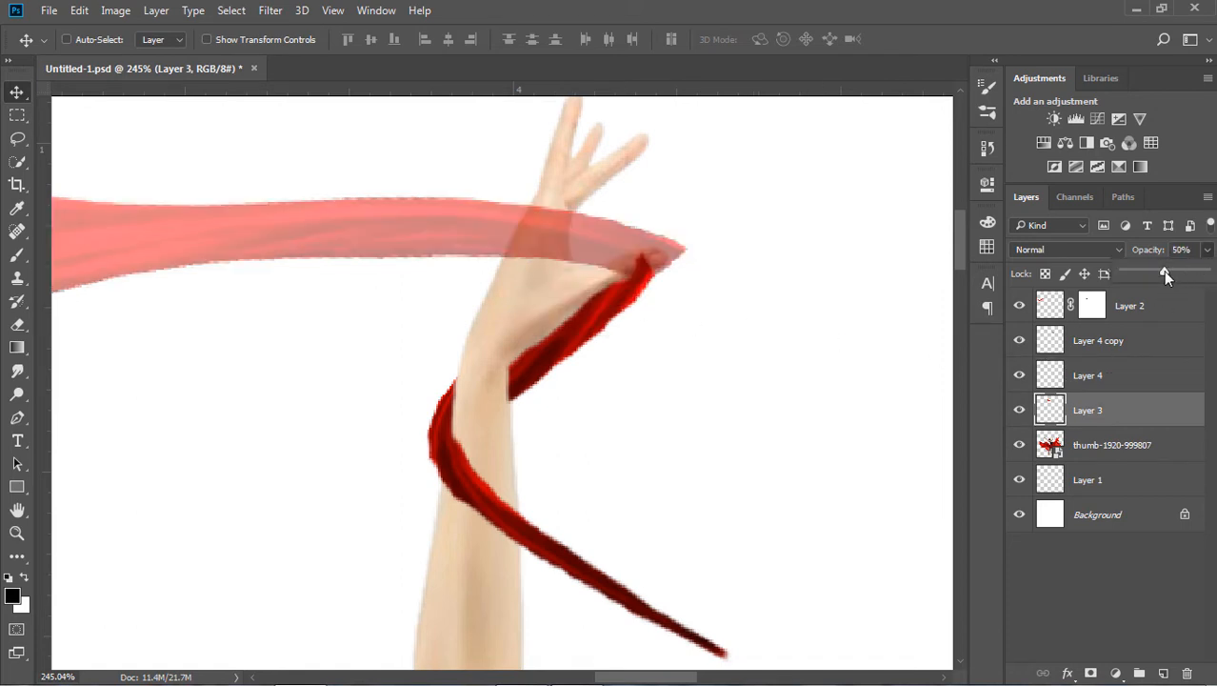
key(e)
click(1091, 673)
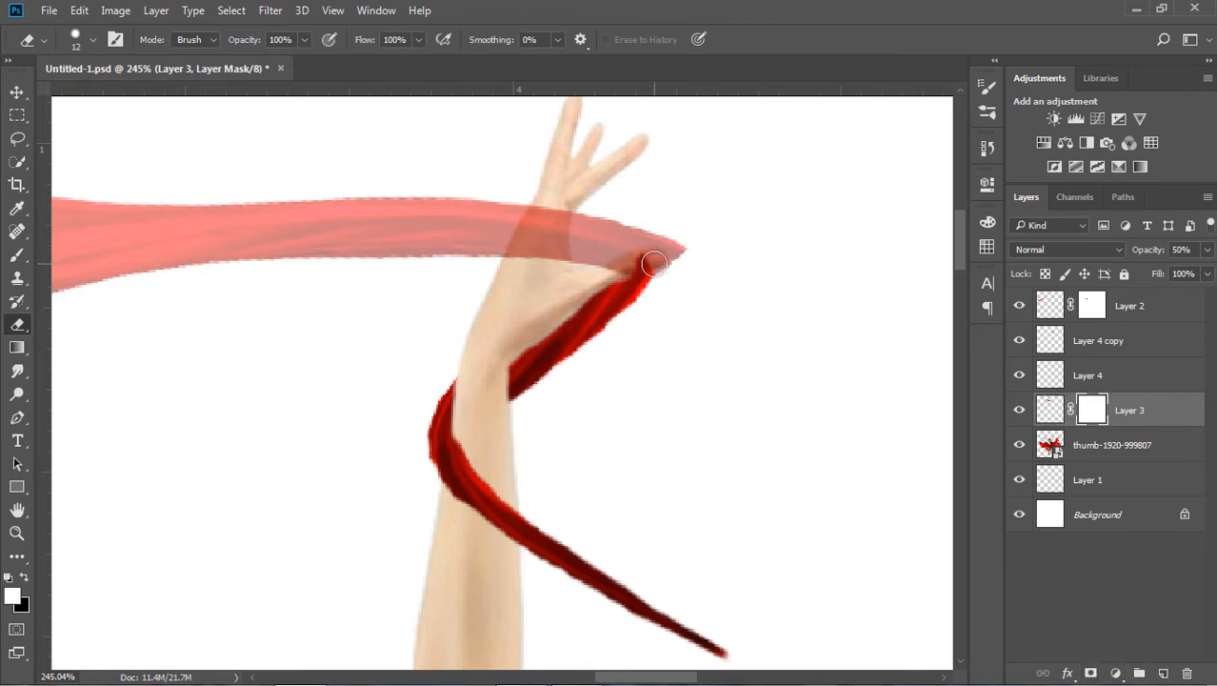
mouse_move(653, 260)
mouse_down()
mouse_move(561, 298)
mouse_move(589, 282)
mouse_up()
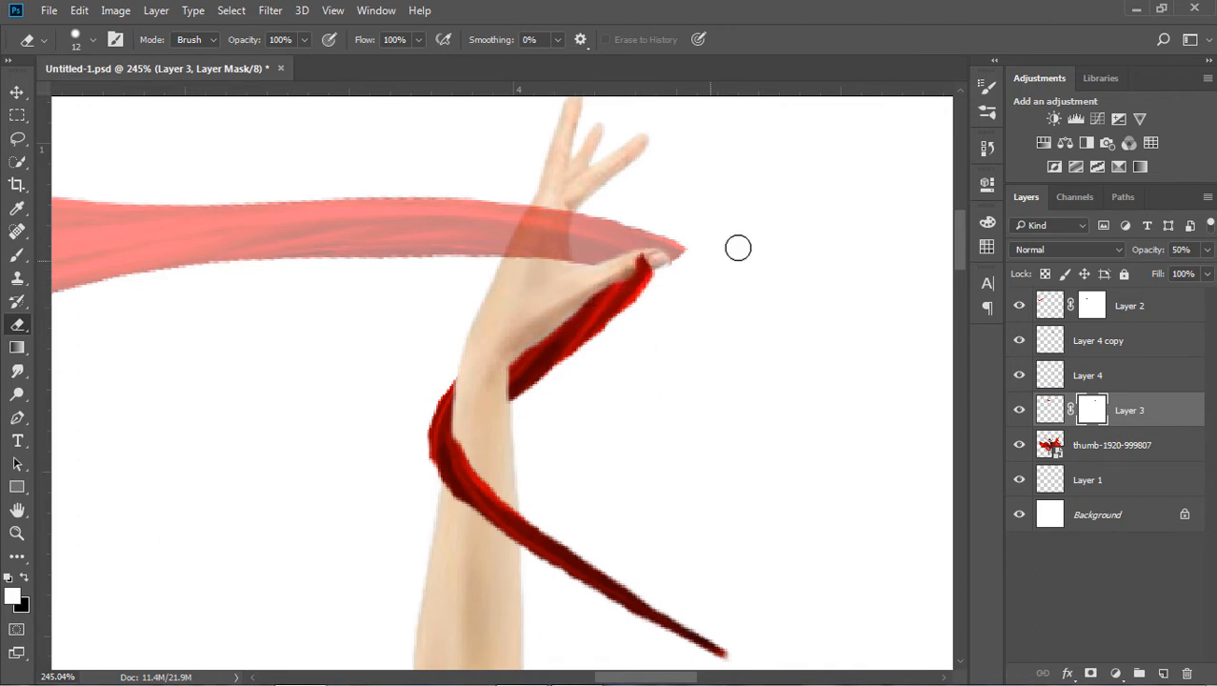
mouse_move(682, 234)
mouse_down()
mouse_move(670, 278)
mouse_move(661, 224)
mouse_move(679, 277)
mouse_move(656, 228)
mouse_up()
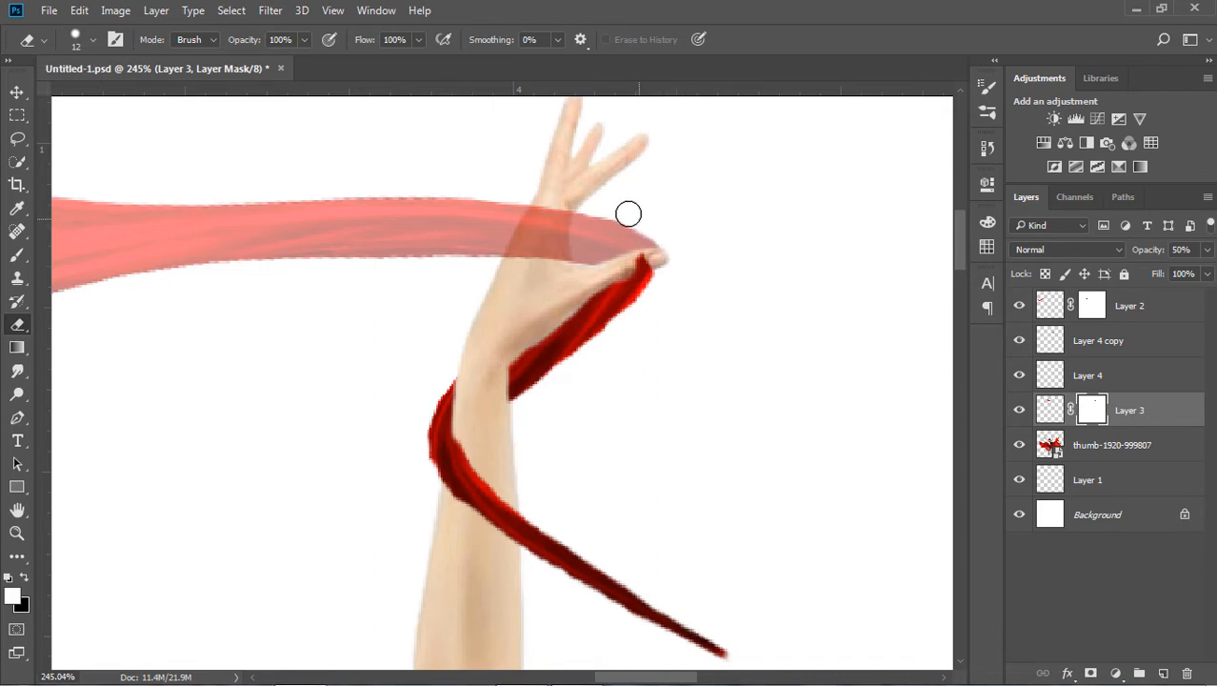
Step: Move Layer 4 below the dancer layer so its fabric passes behind the raised hand
click(19, 91)
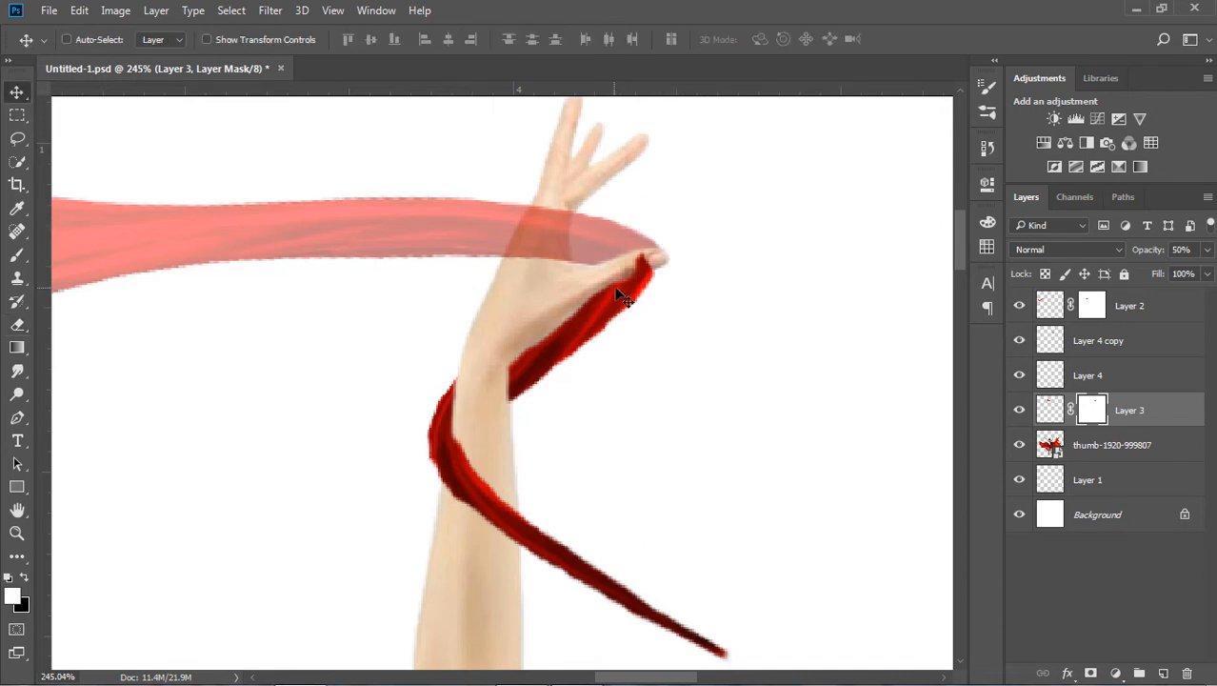
right_click(631, 299)
click(667, 306)
drag(1121, 386, 1093, 450)
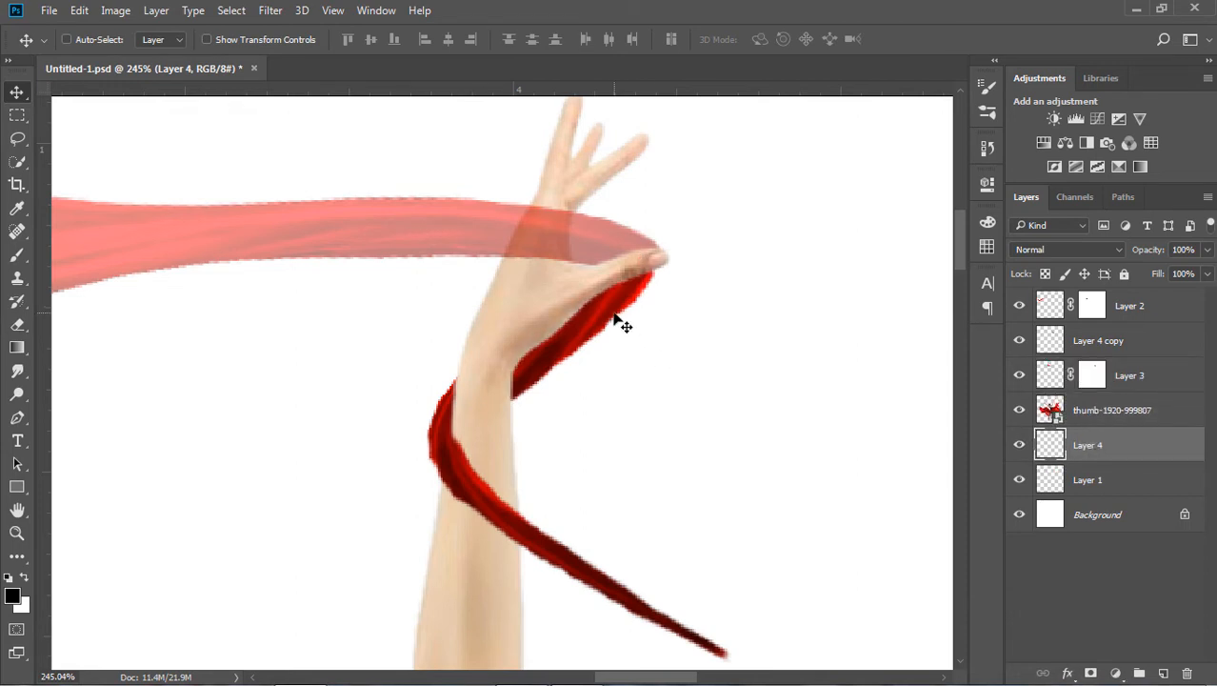
Step: Restore Layer 3, the horizontal fabric strip over the raised hand, to 100% opacity
right_click(427, 241)
click(449, 241)
click(1208, 249)
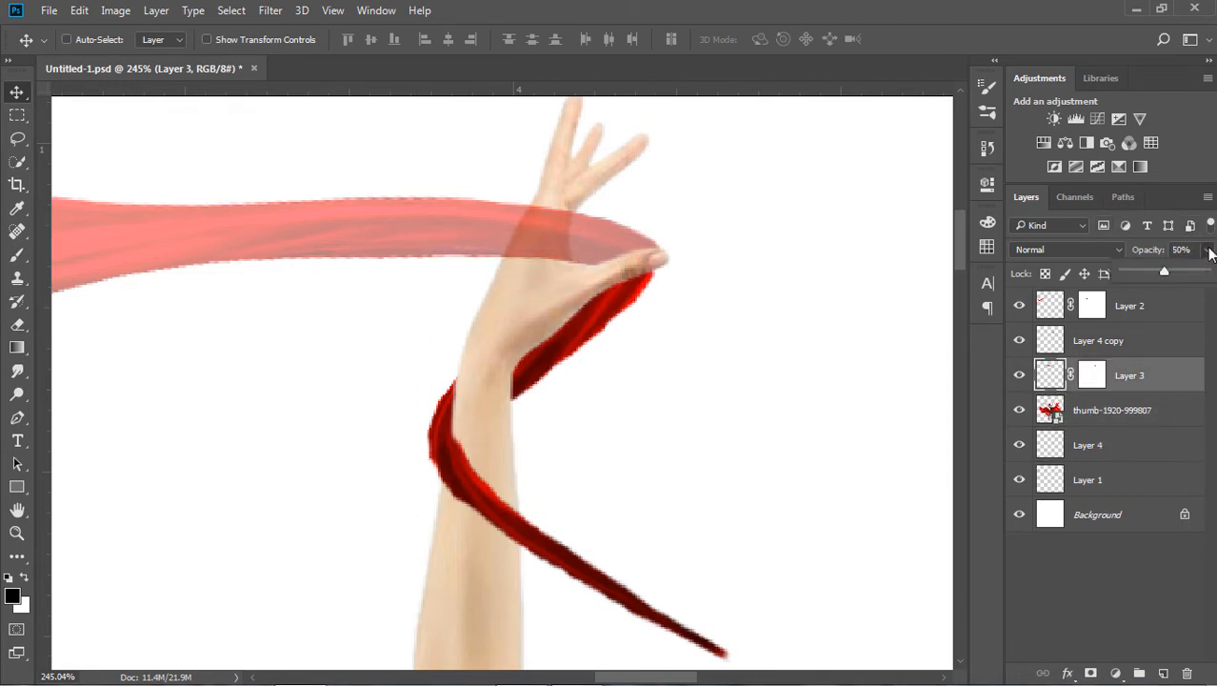
drag(1184, 276, 1202, 275)
click(842, 369)
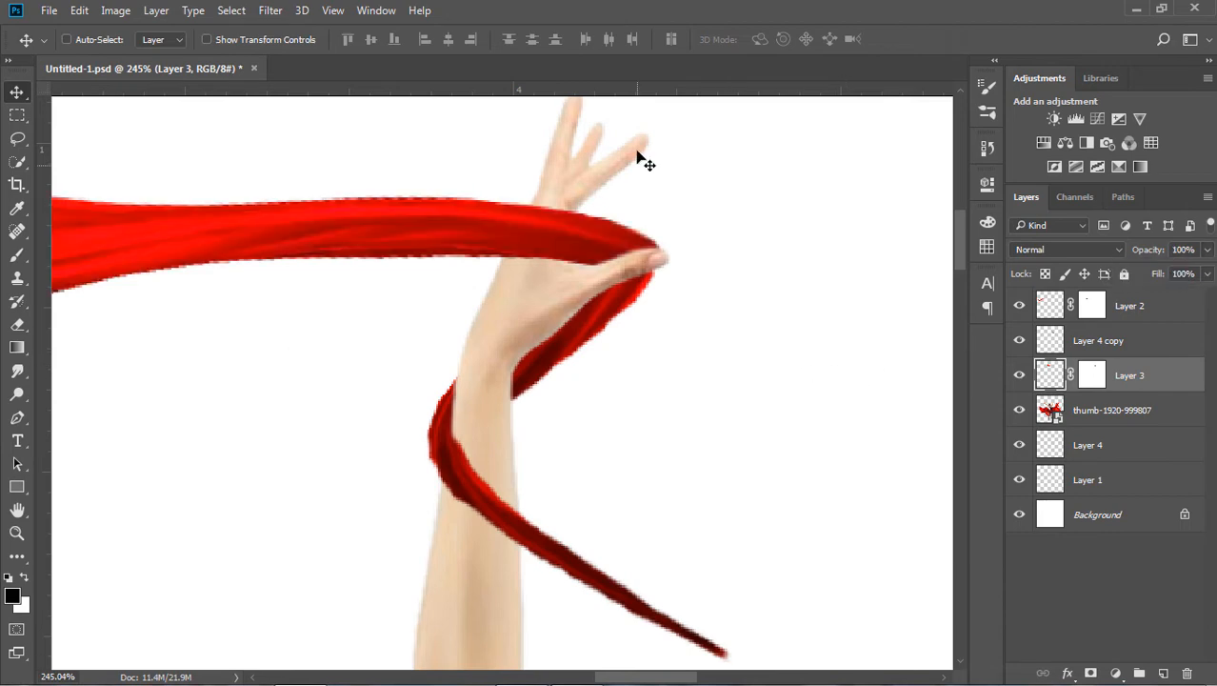
click(332, 9)
click(362, 174)
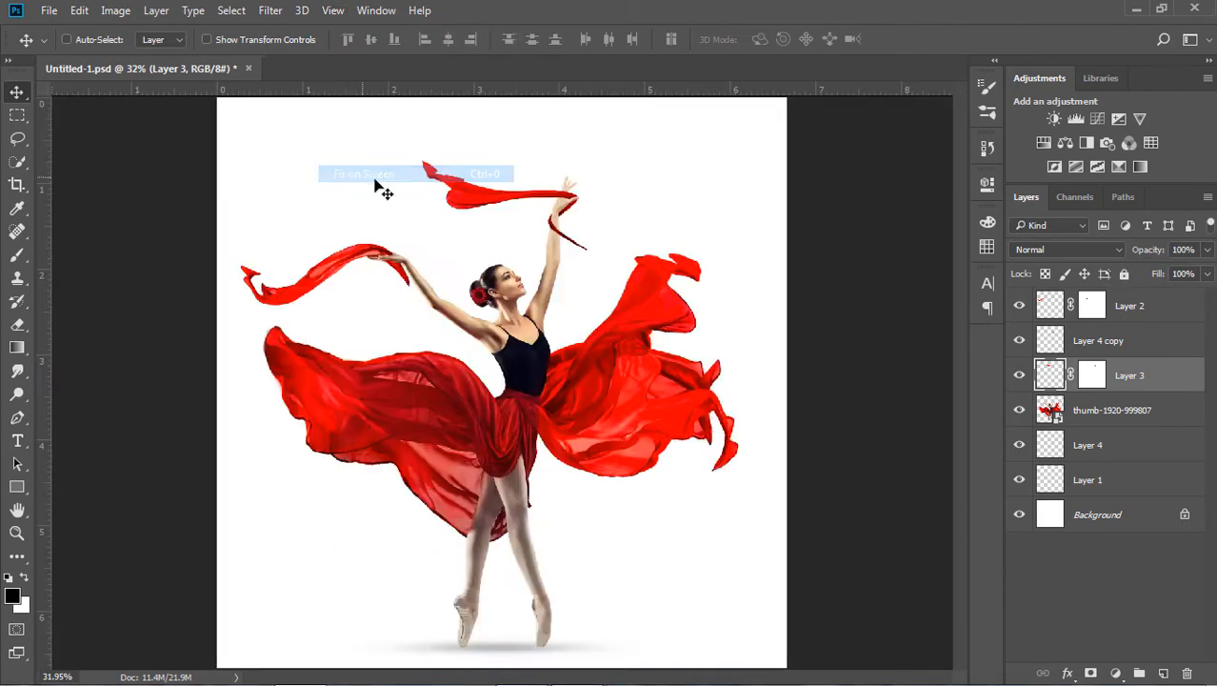
Step: Add a gradient fill layer above the Background, reversed and in Radial style, with its light centre shifted slightly upward behind the dancer
ctrl+click(579, 442)
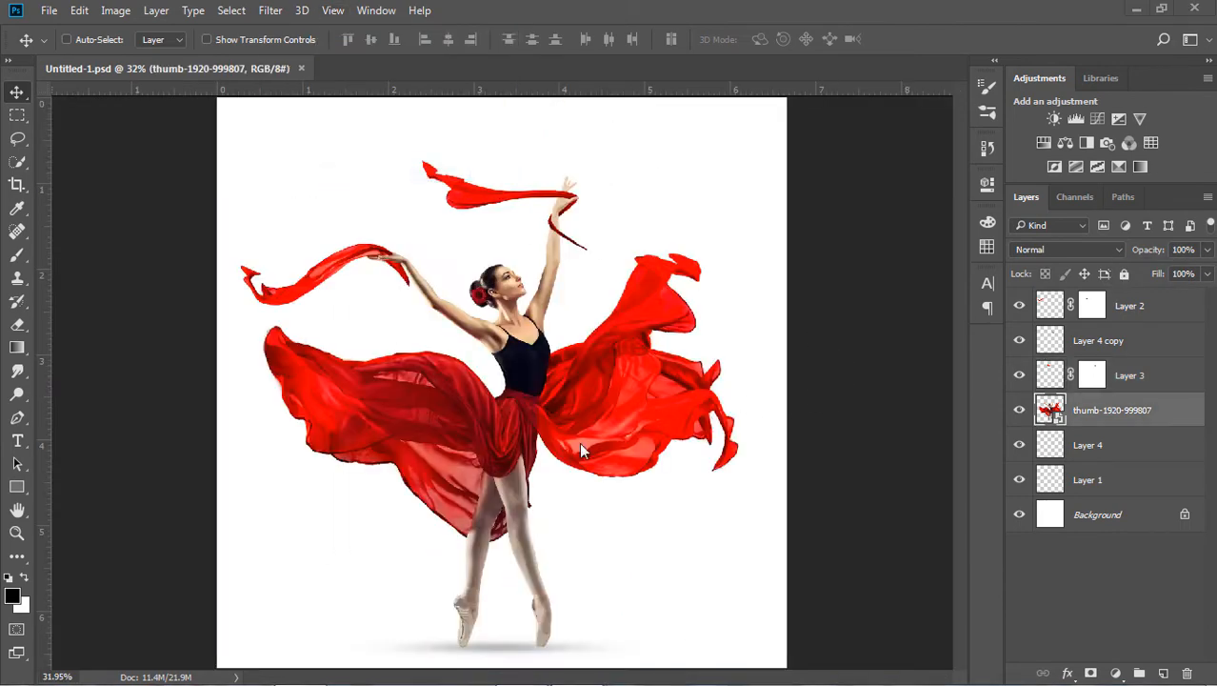
click(1114, 520)
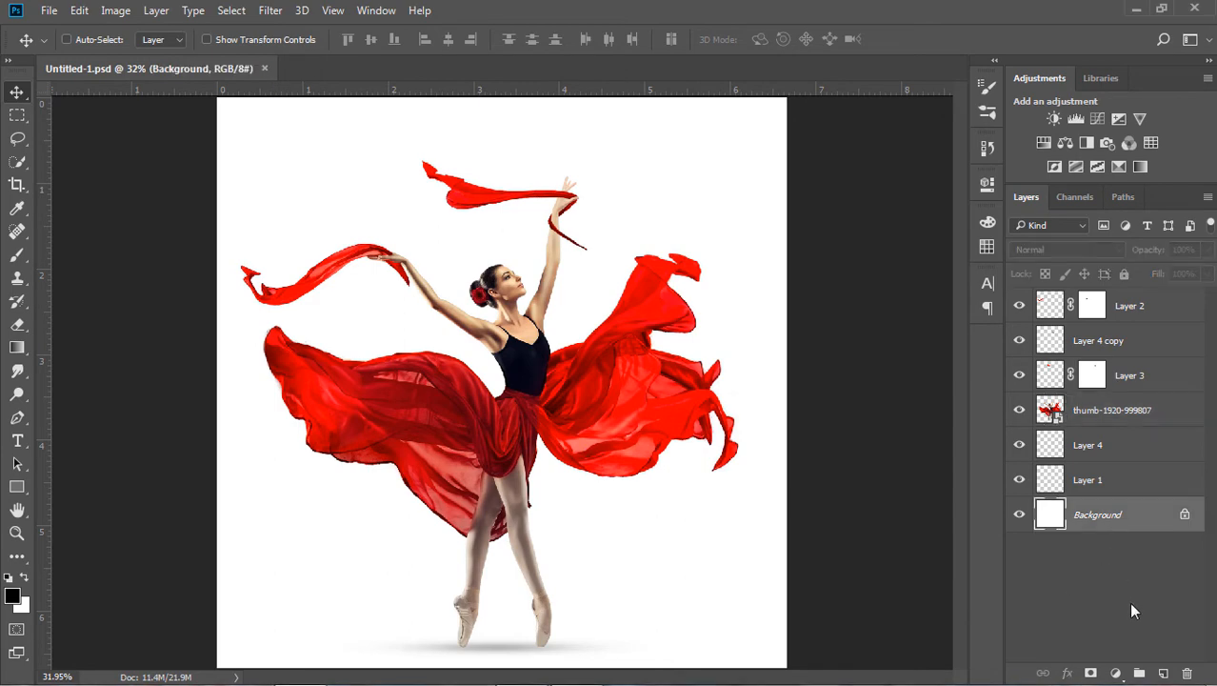
click(1115, 674)
click(1100, 312)
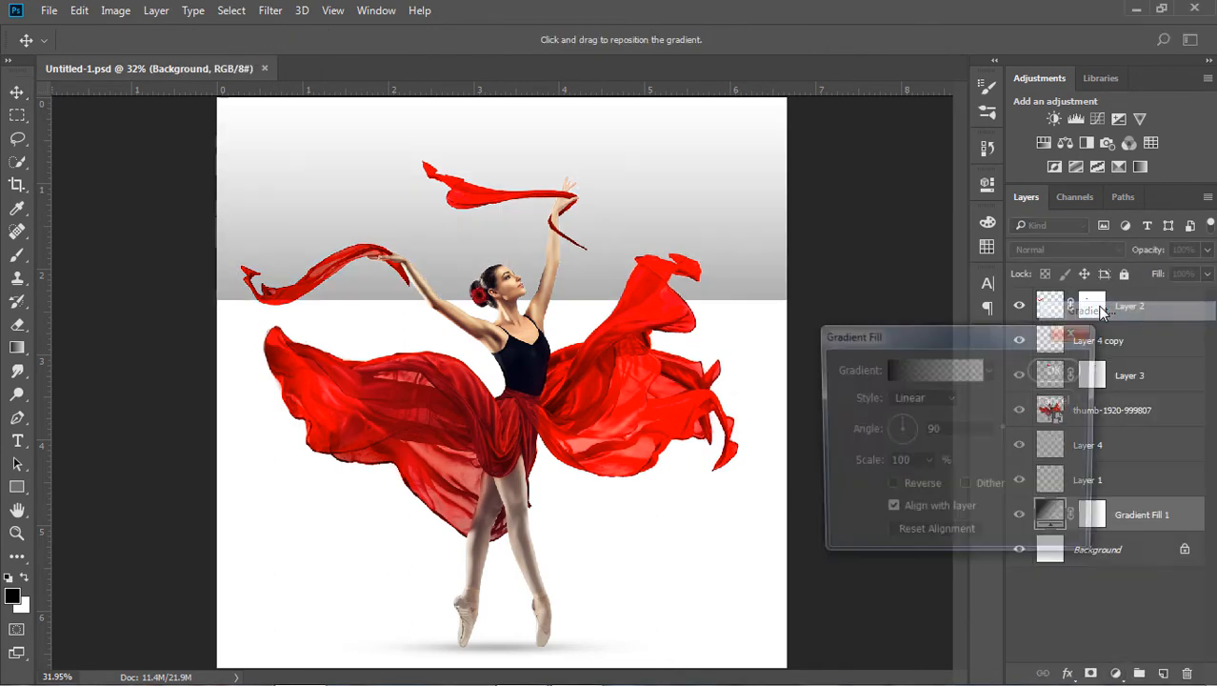
click(906, 490)
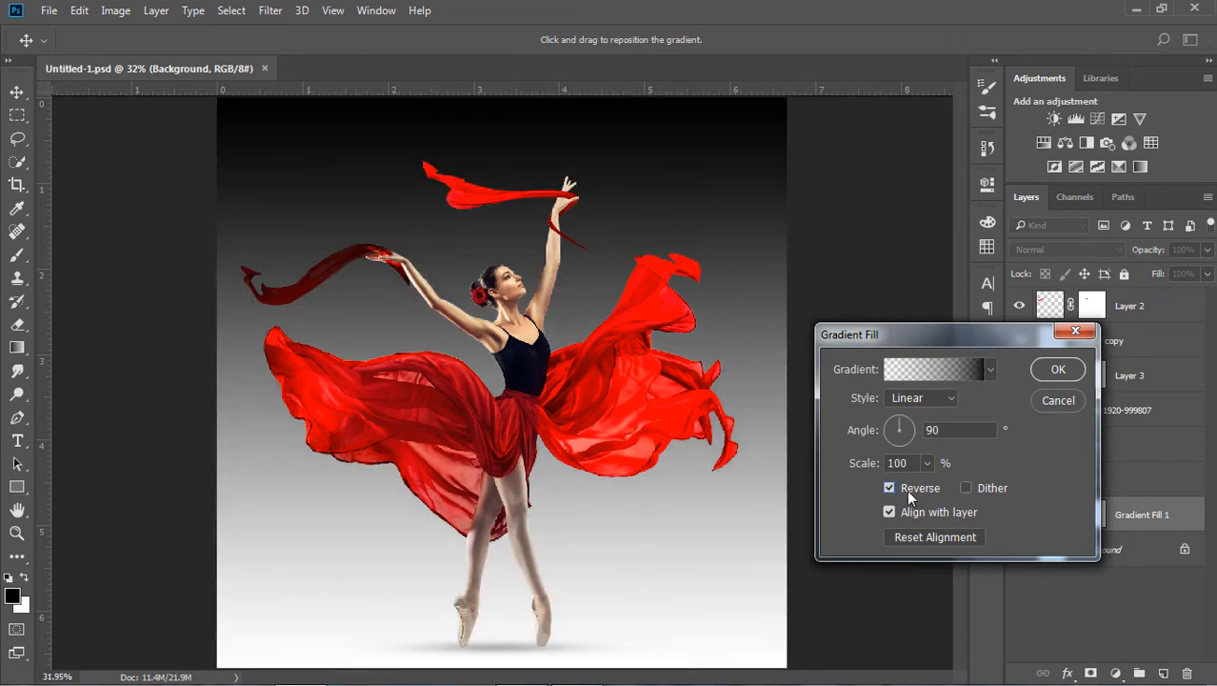
click(916, 397)
click(913, 428)
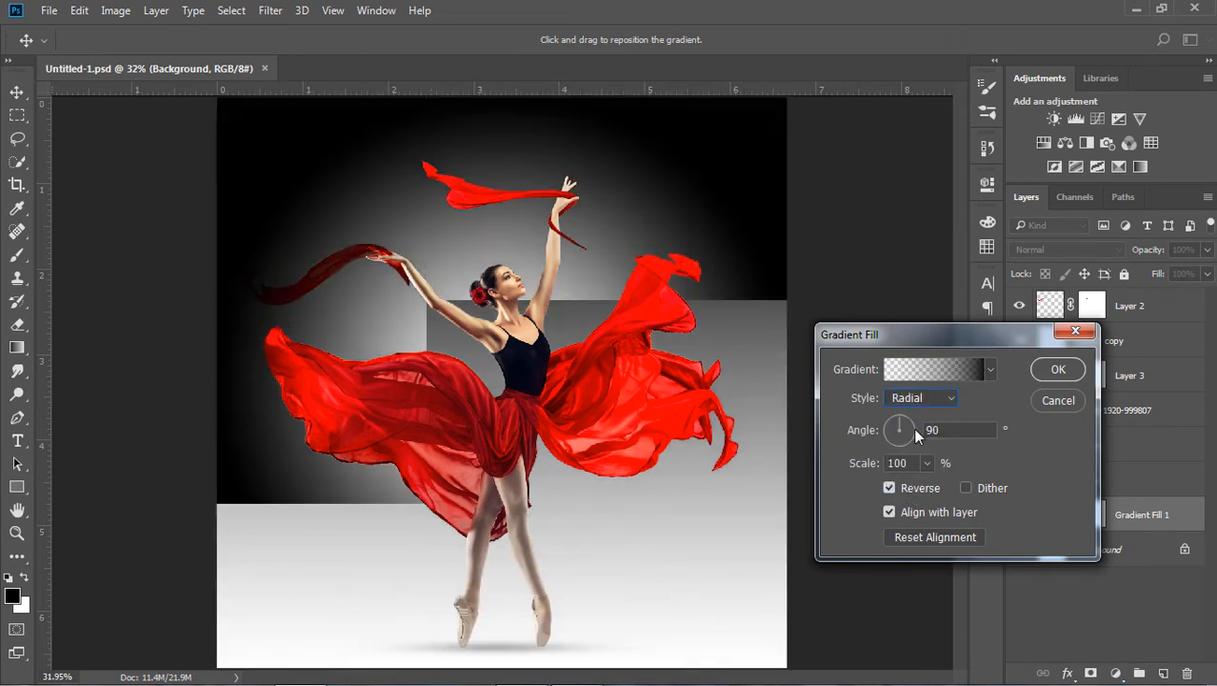
drag(550, 415, 554, 373)
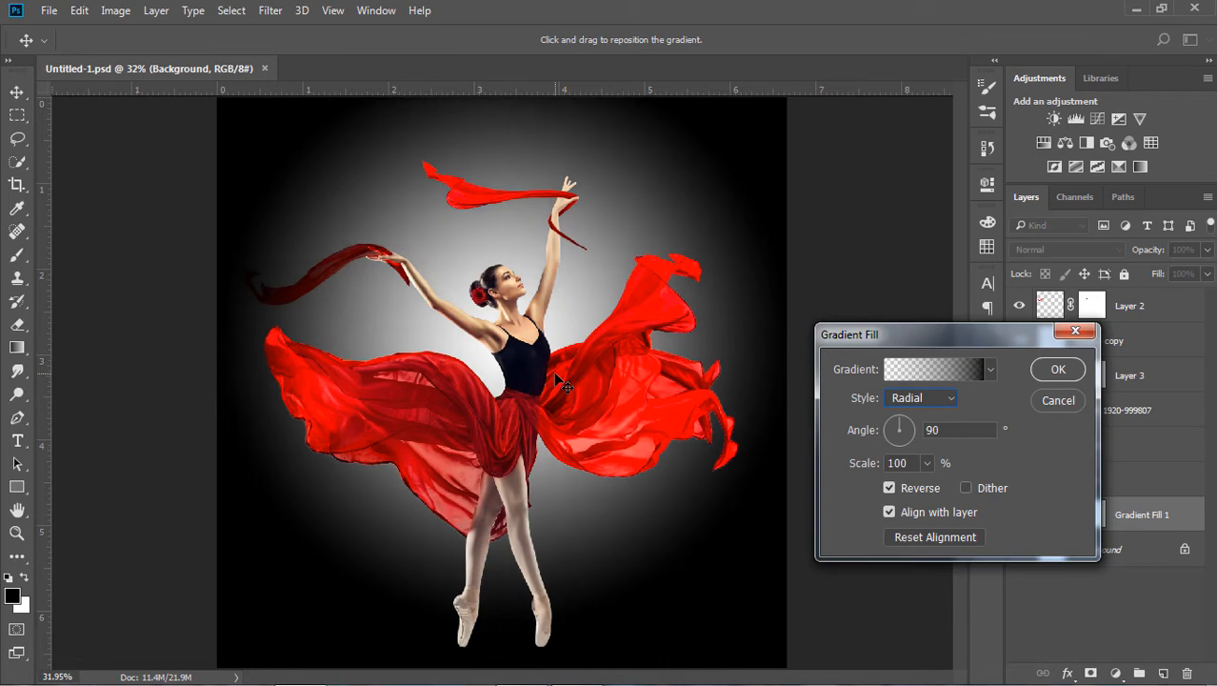
Step: Switch the gradient fill to the black-to-white preset, keep its dark stop at 000000, and apply the fill
click(990, 371)
click(846, 410)
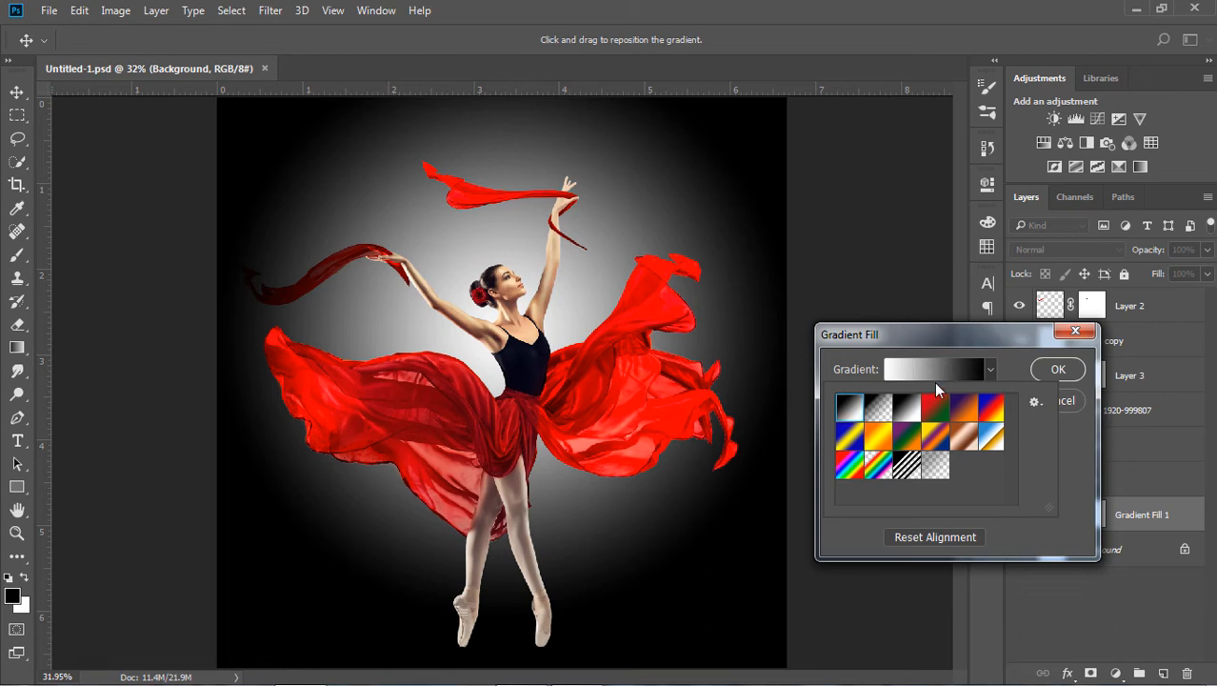
click(936, 372)
double_click(769, 479)
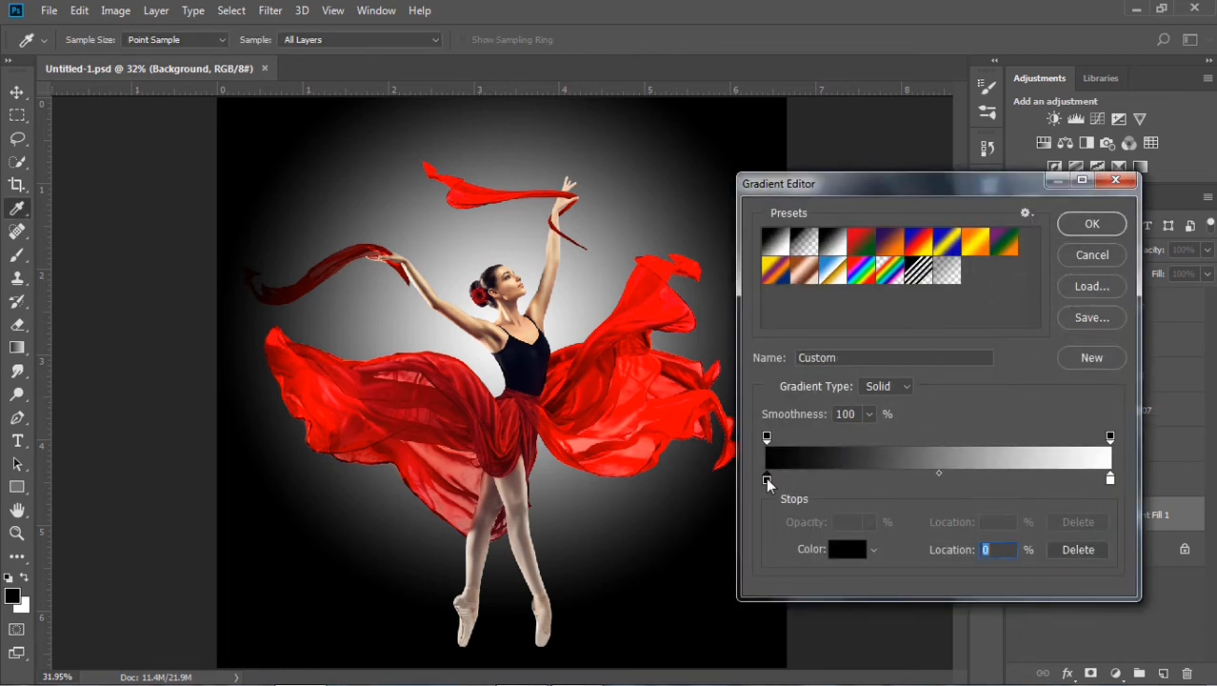
drag(889, 586, 989, 608)
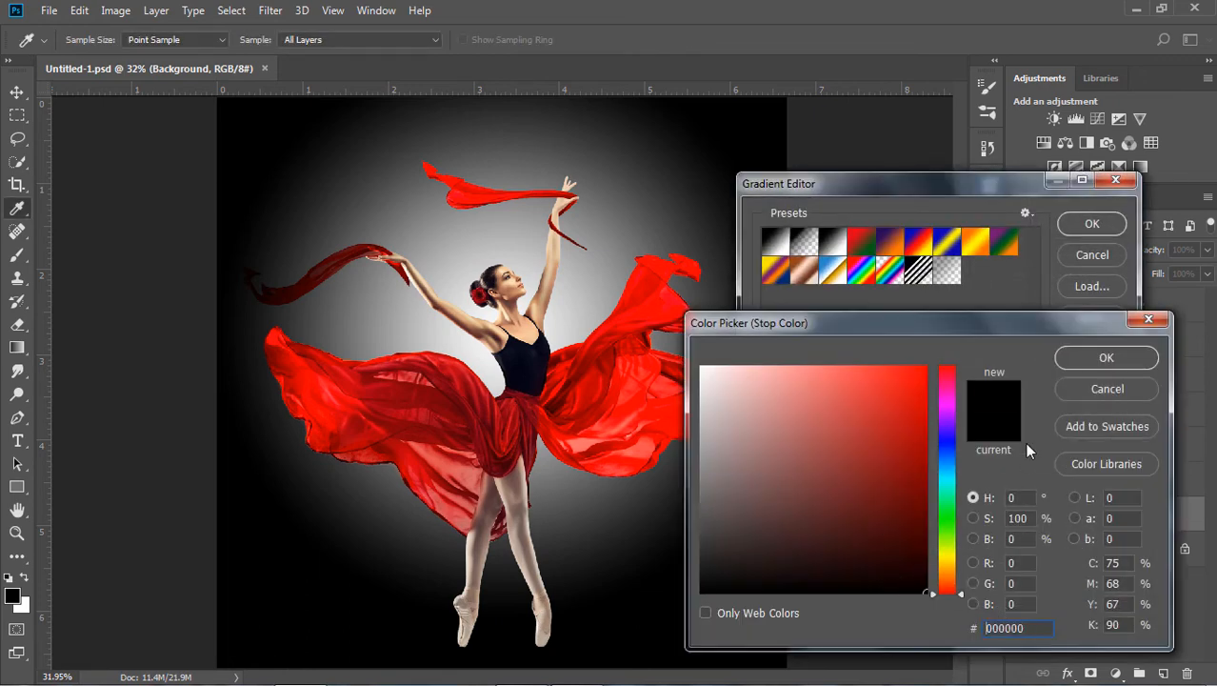
click(1103, 356)
click(1089, 227)
click(1058, 369)
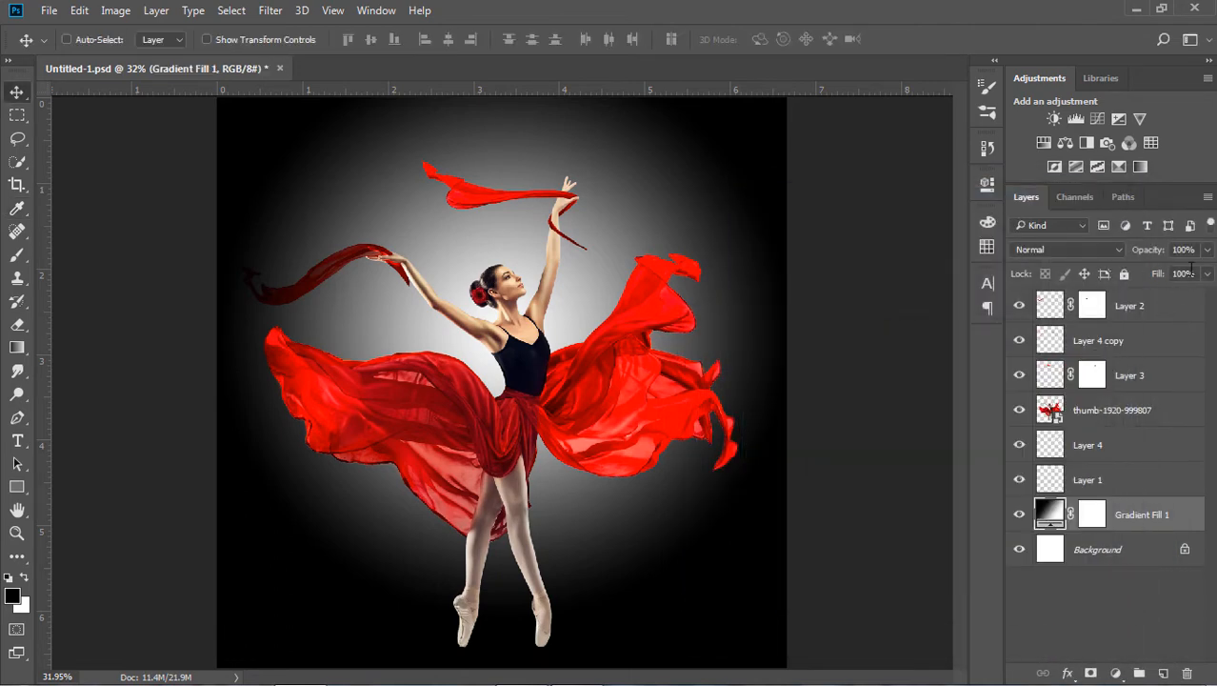
Step: Lower the gradient fill layer's opacity to 30%
click(1204, 252)
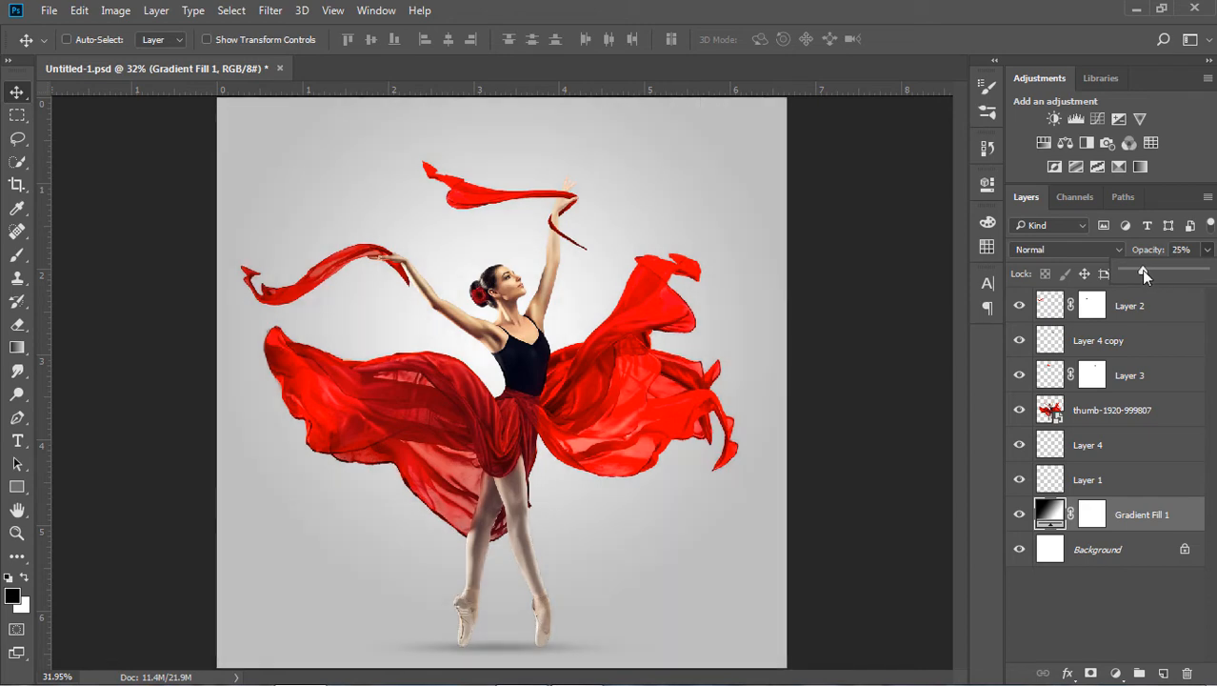
drag(1144, 270, 1147, 269)
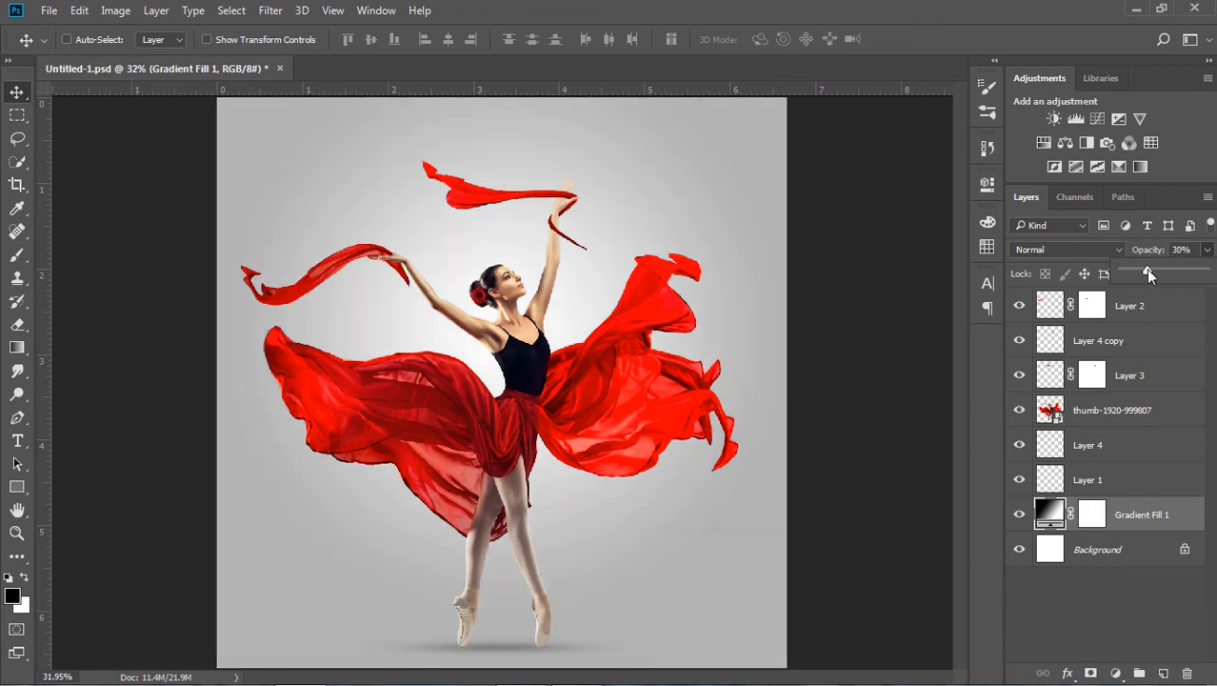
click(1207, 251)
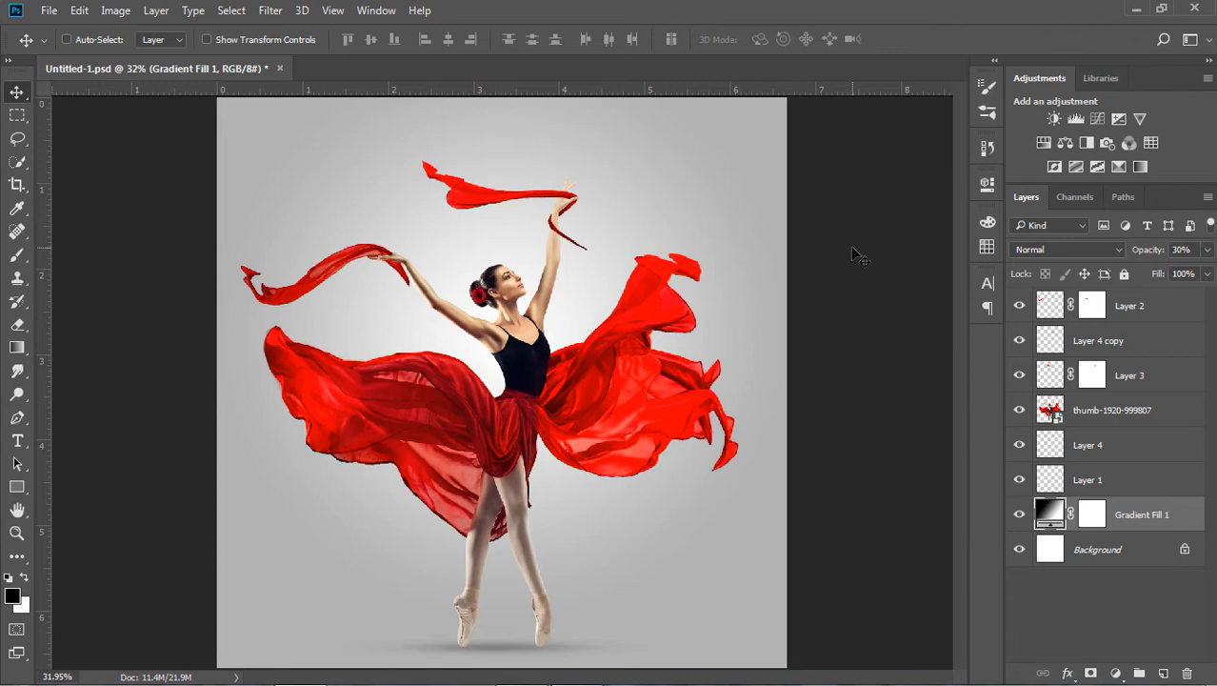
Step: Copy a narrow vertical strip across the dancer's black top and red skirt waist to its own layer
click(1094, 412)
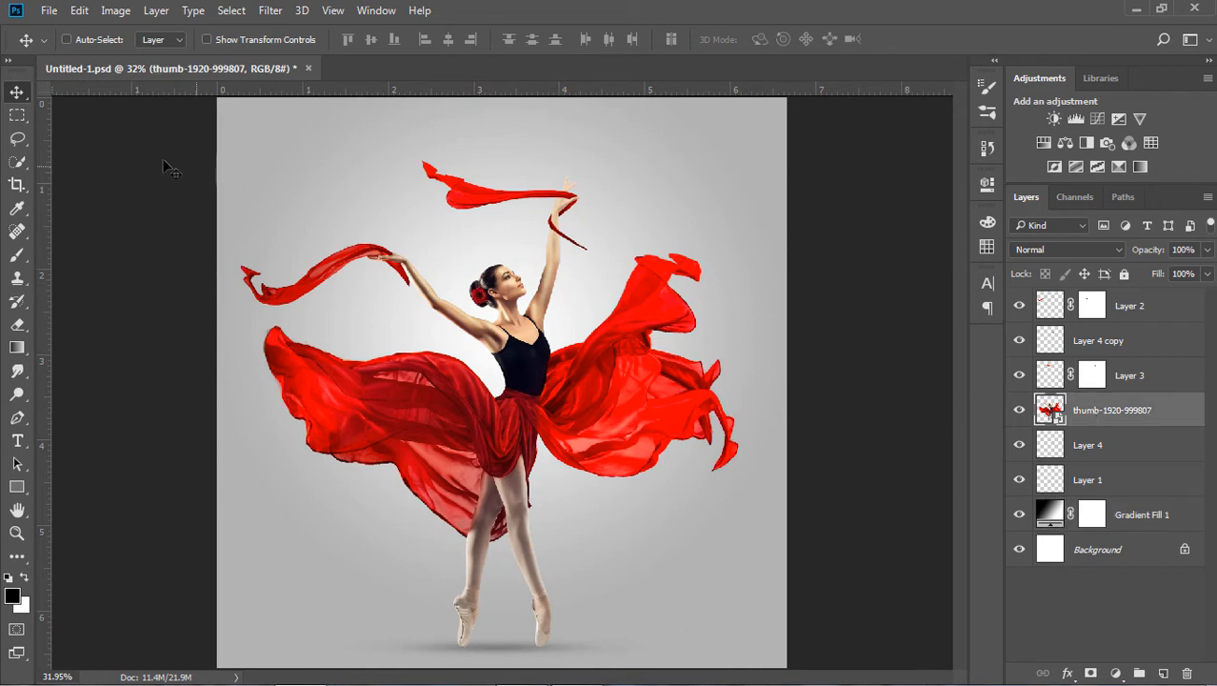
click(15, 117)
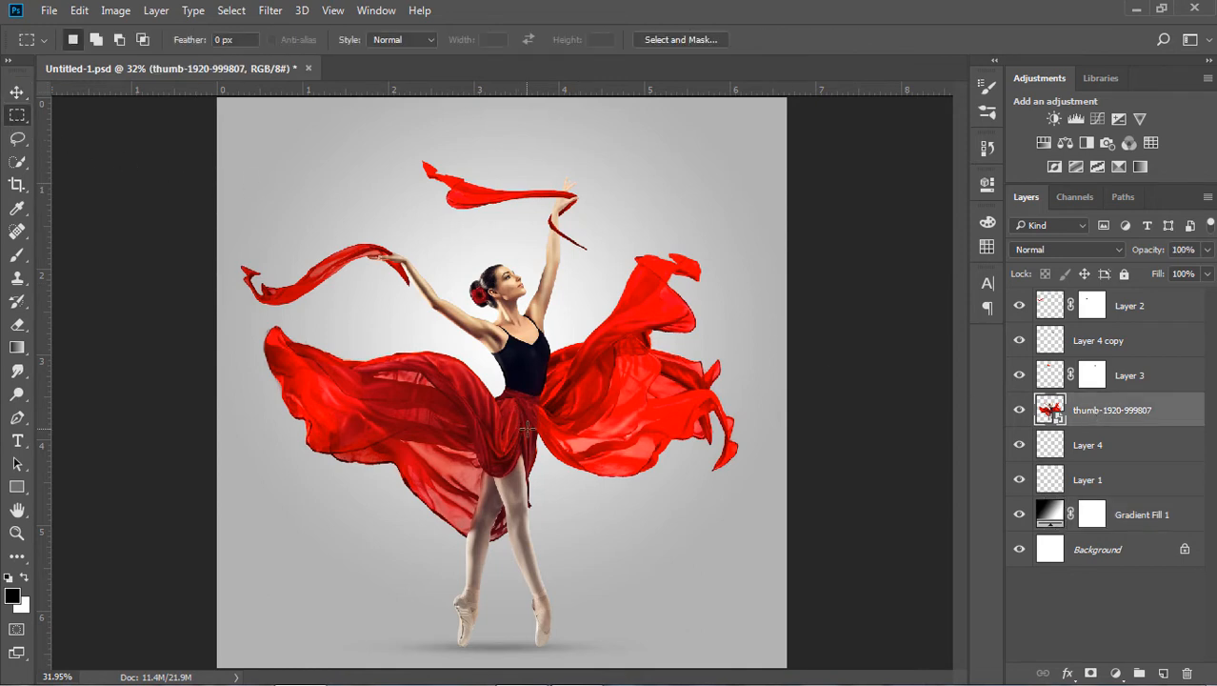
drag(529, 428, 524, 358)
right_click(529, 378)
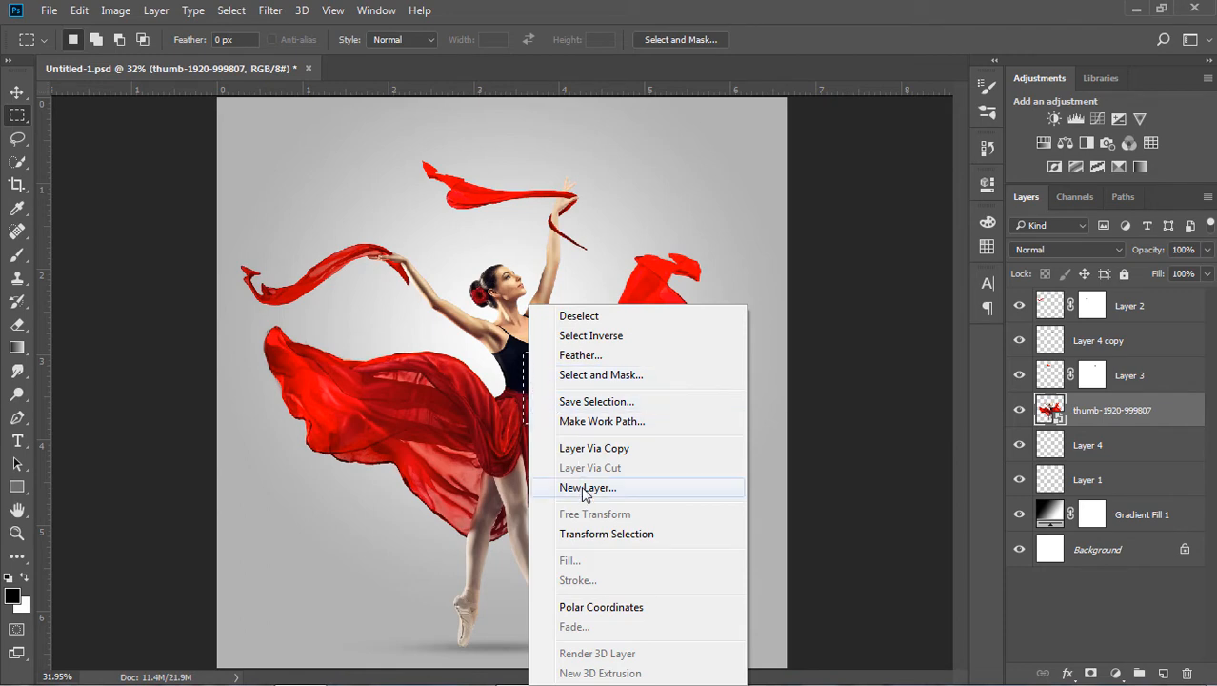
click(583, 447)
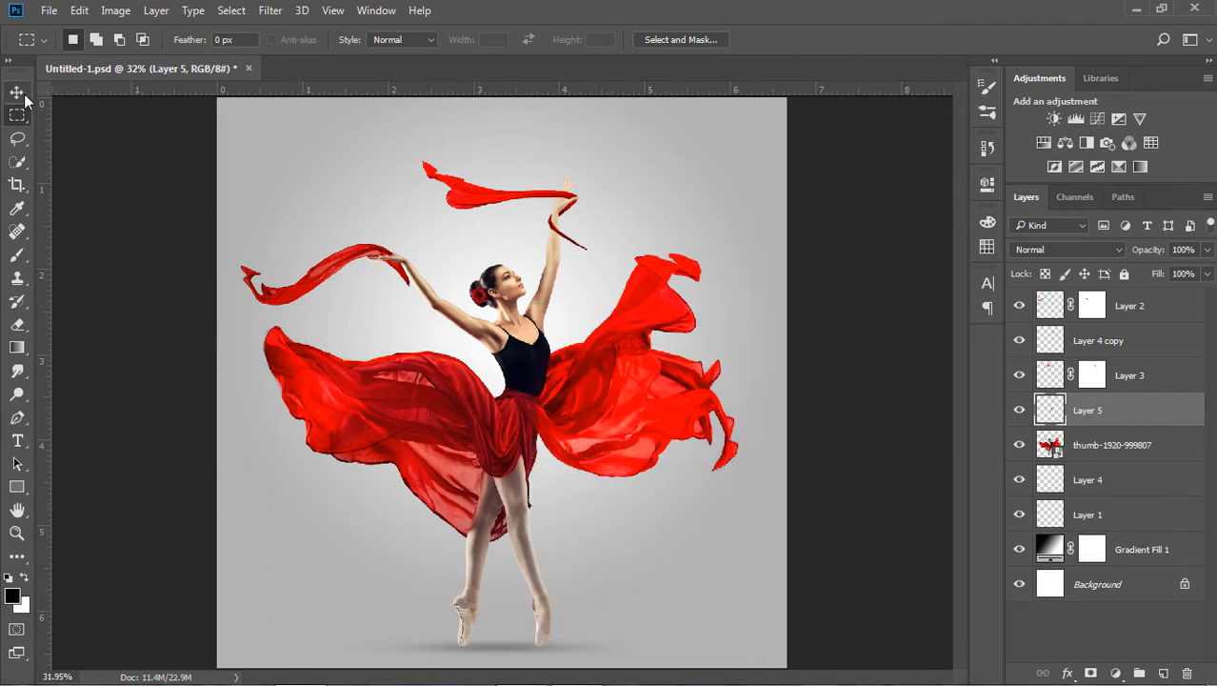
Step: Stretch the copied waist strip horizontally to both canvas edges to form a full-width colour band
click(18, 91)
click(79, 10)
click(157, 382)
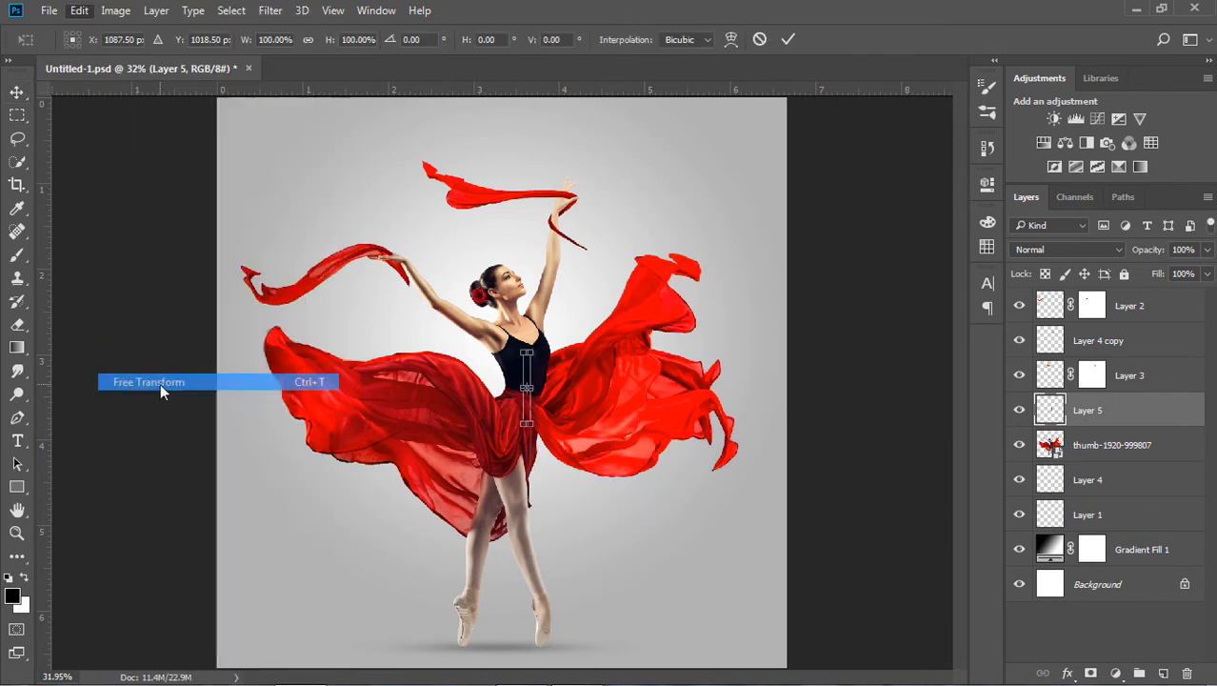
drag(521, 387, 217, 388)
drag(530, 388, 787, 388)
click(787, 39)
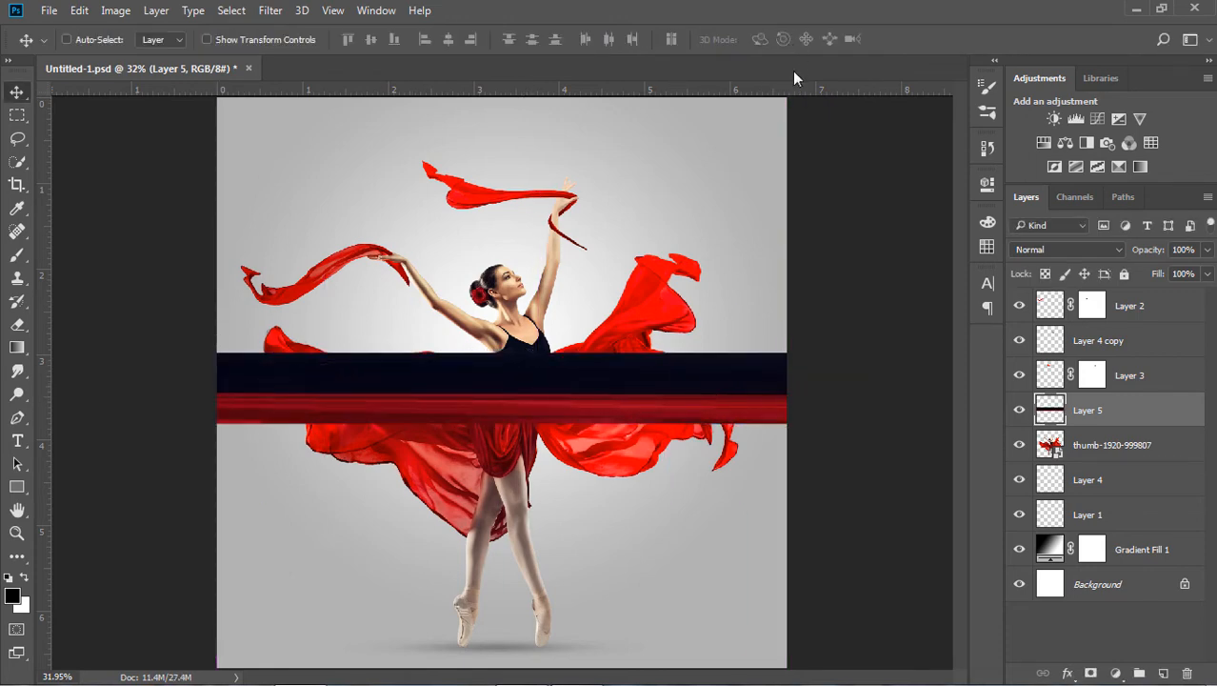
Step: Copy a narrow vertical strip from the dancer layer's left ballet shoe and ankle to a new layer
click(1089, 450)
key(z)
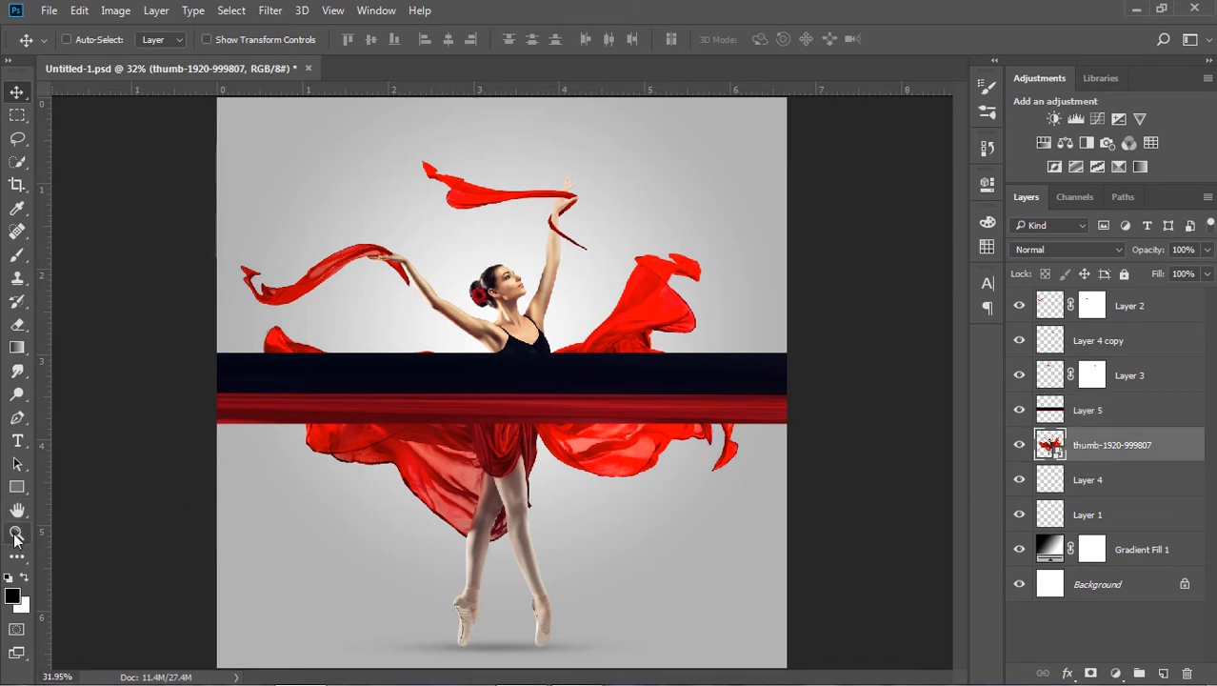
drag(390, 556, 595, 654)
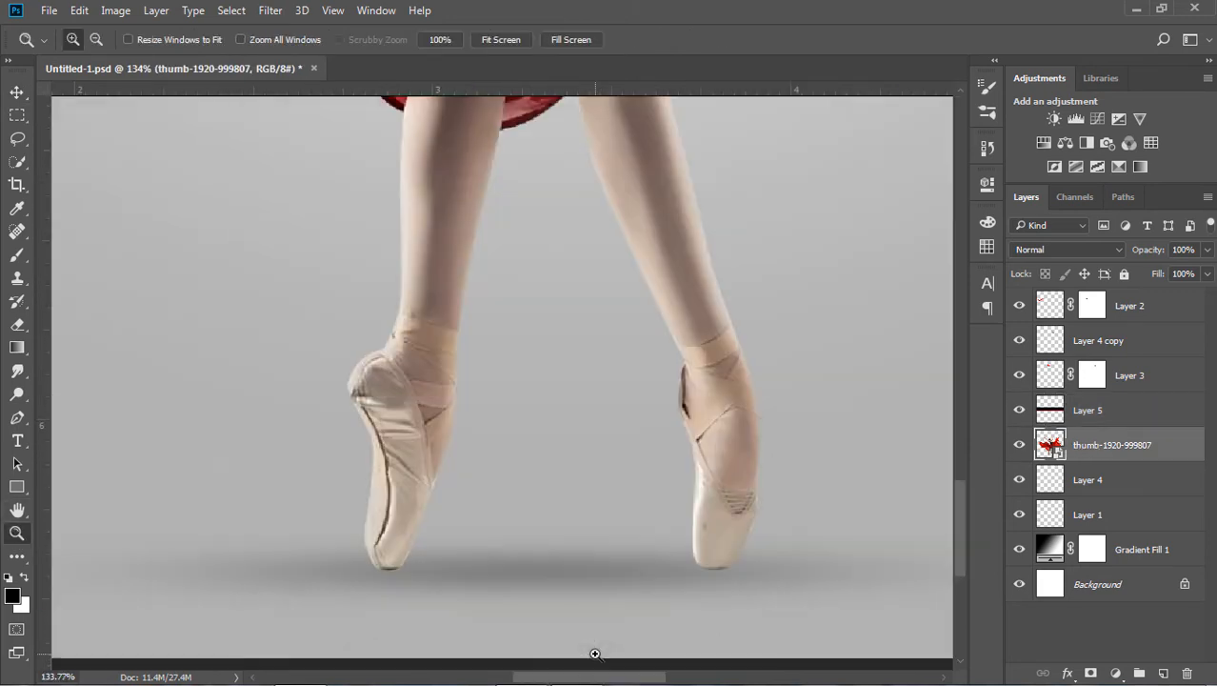
click(17, 115)
drag(404, 318, 417, 527)
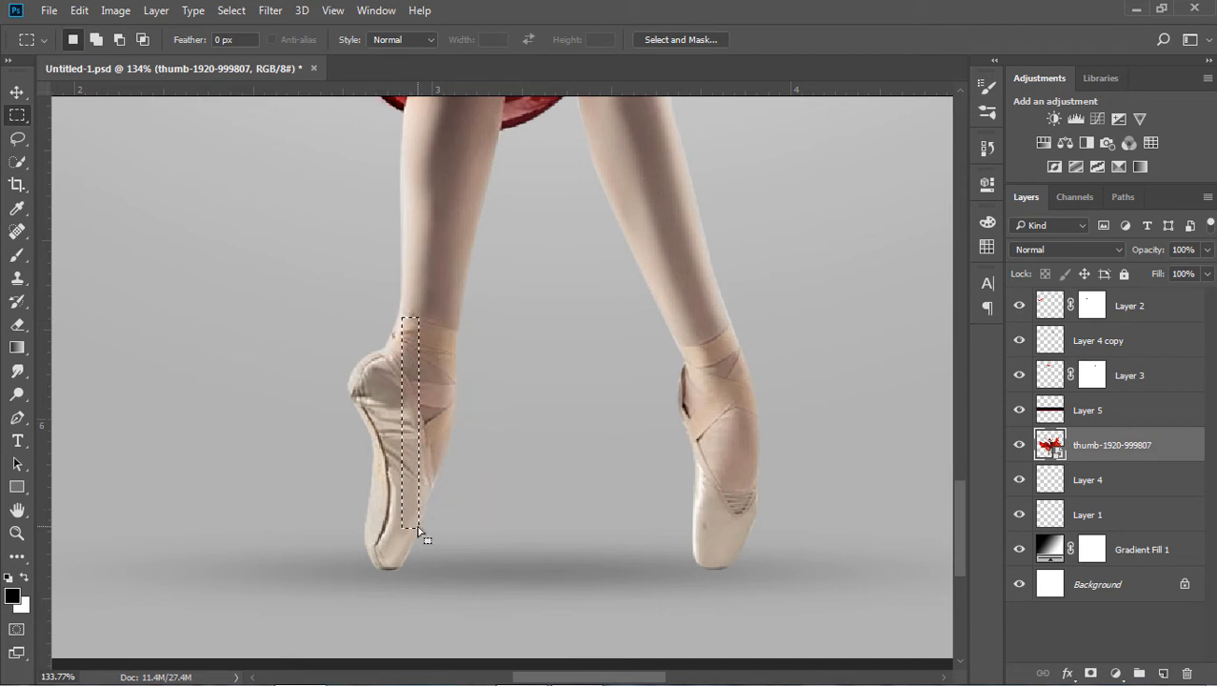
right_click(417, 527)
click(474, 288)
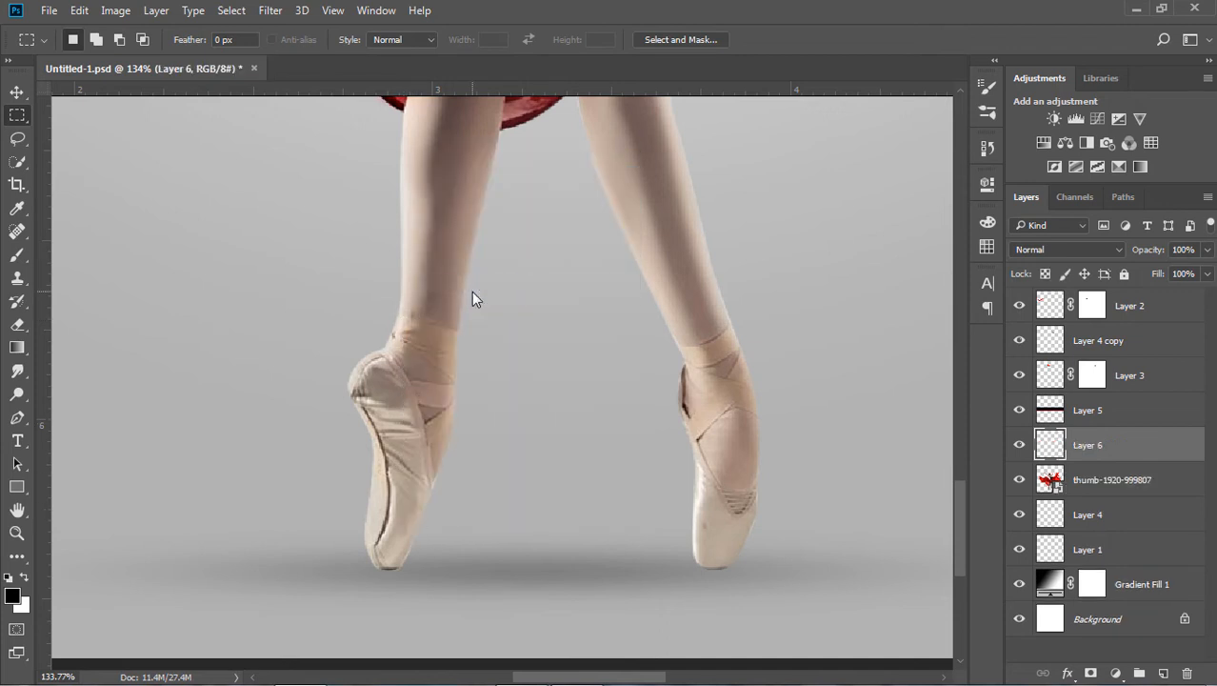
Step: Stretch the copied shoe strip horizontally to both canvas edges to form a full-width beige band
click(333, 10)
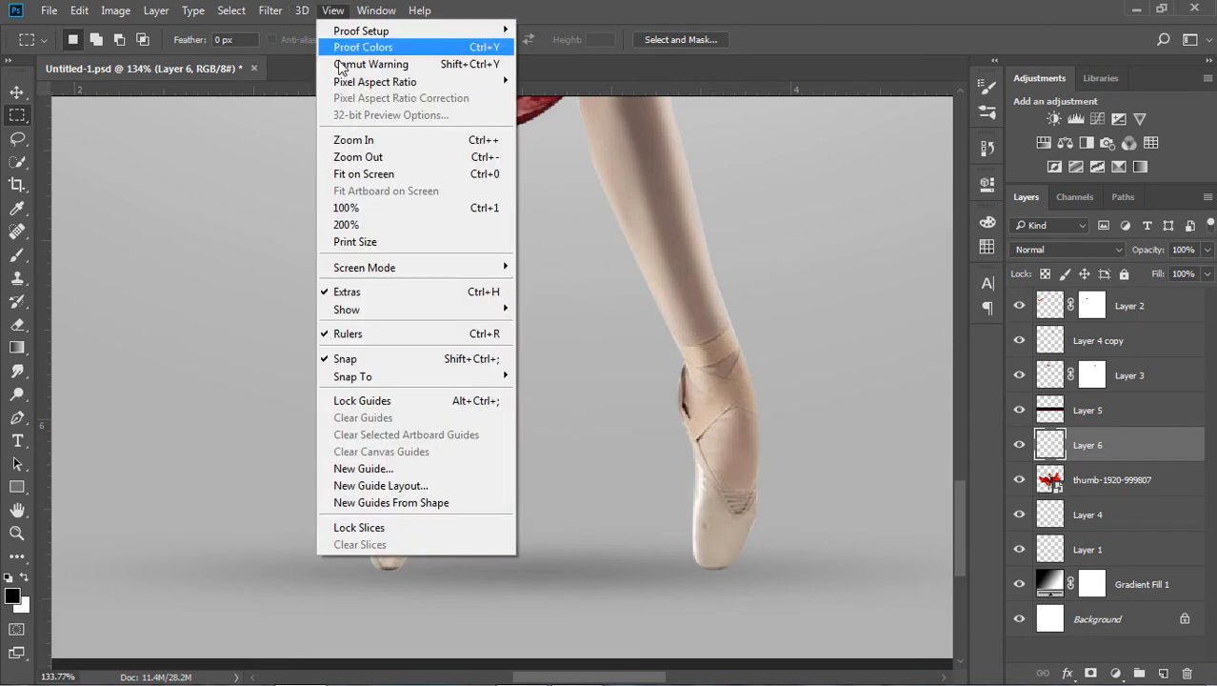
click(368, 168)
click(79, 11)
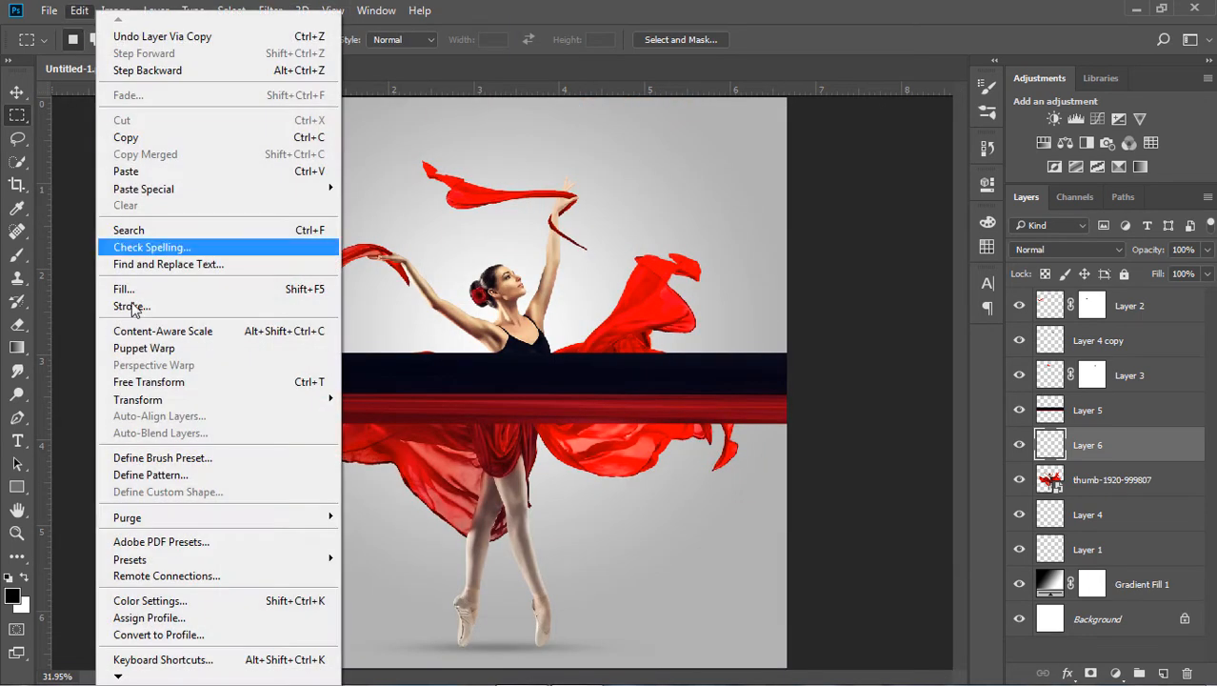
click(151, 381)
drag(464, 611, 217, 612)
drag(470, 612, 787, 611)
click(789, 40)
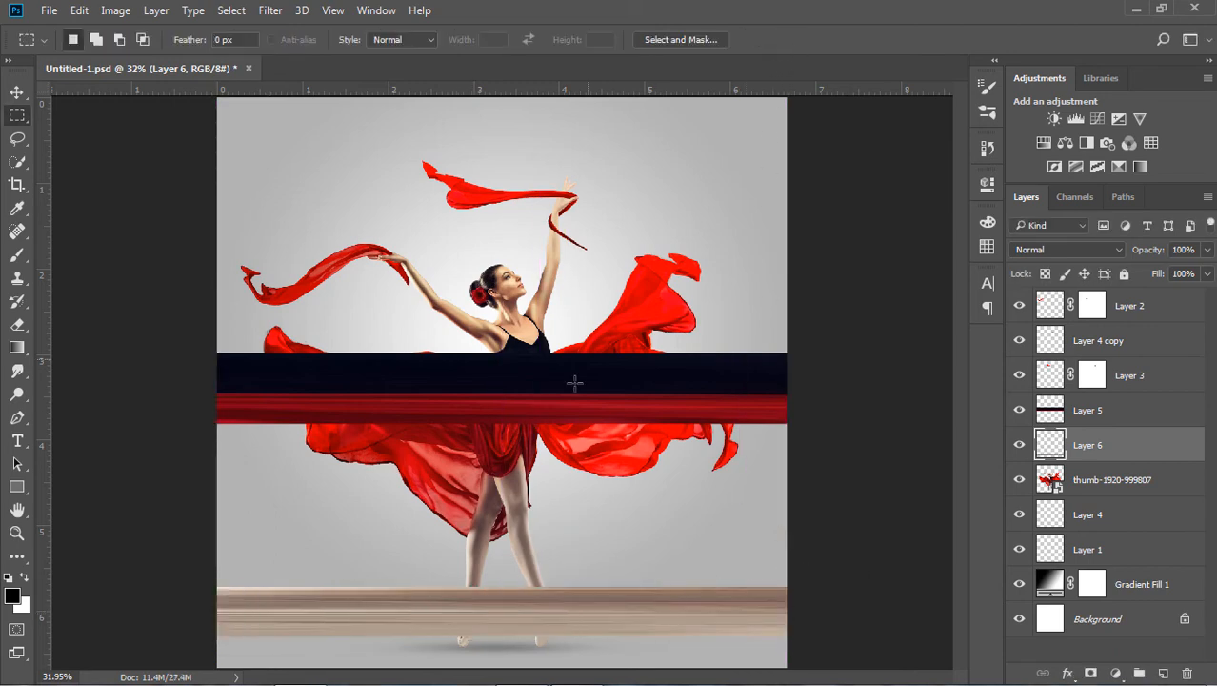
Step: Move the beige band up so it sits flush against the lower edge of the black and red band
key(v)
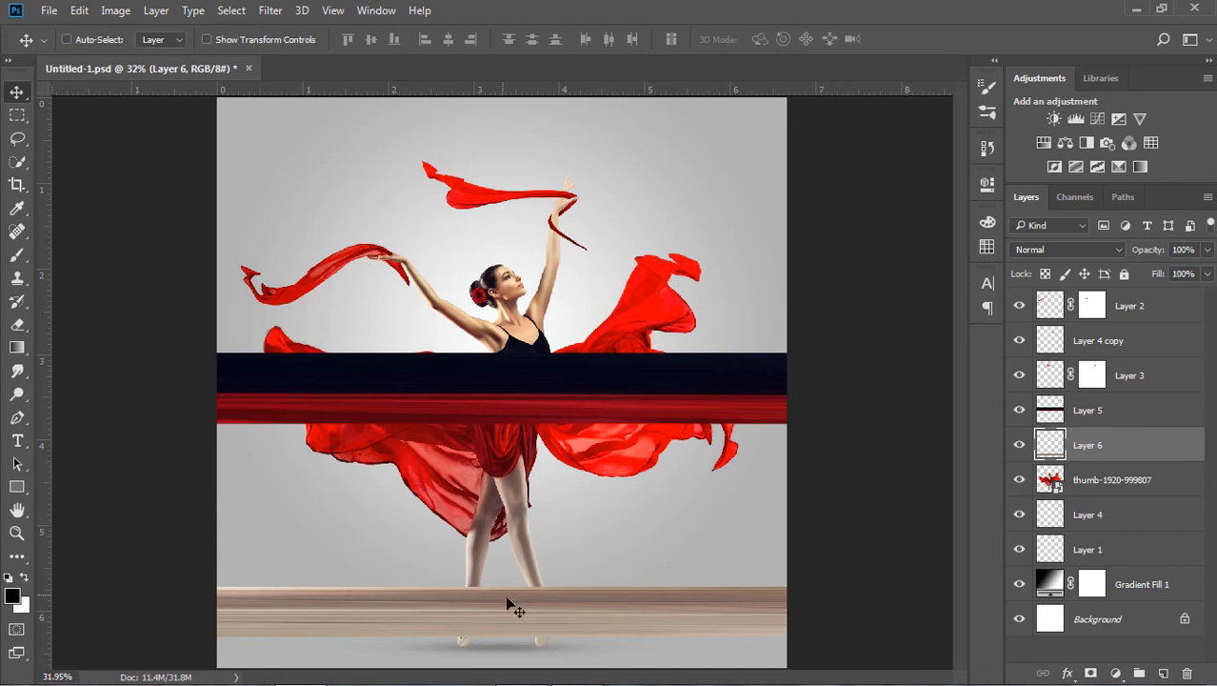
drag(507, 598, 512, 437)
key(Up)
key(Up)
key(Up)
key(Up)
key(Up)
key(Up)
key(Up)
key(Up)
key(Up)
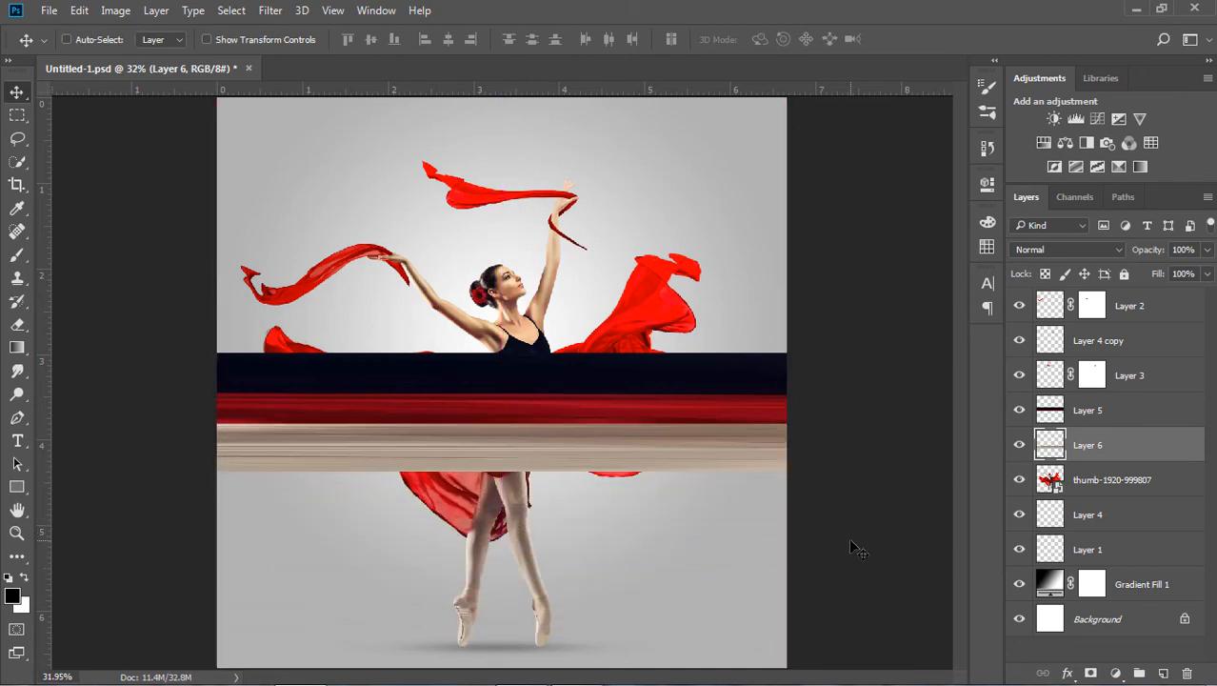
Step: Merge the two colour band layers and move the combined band up to the top edge of the canvas
shift+click(1083, 416)
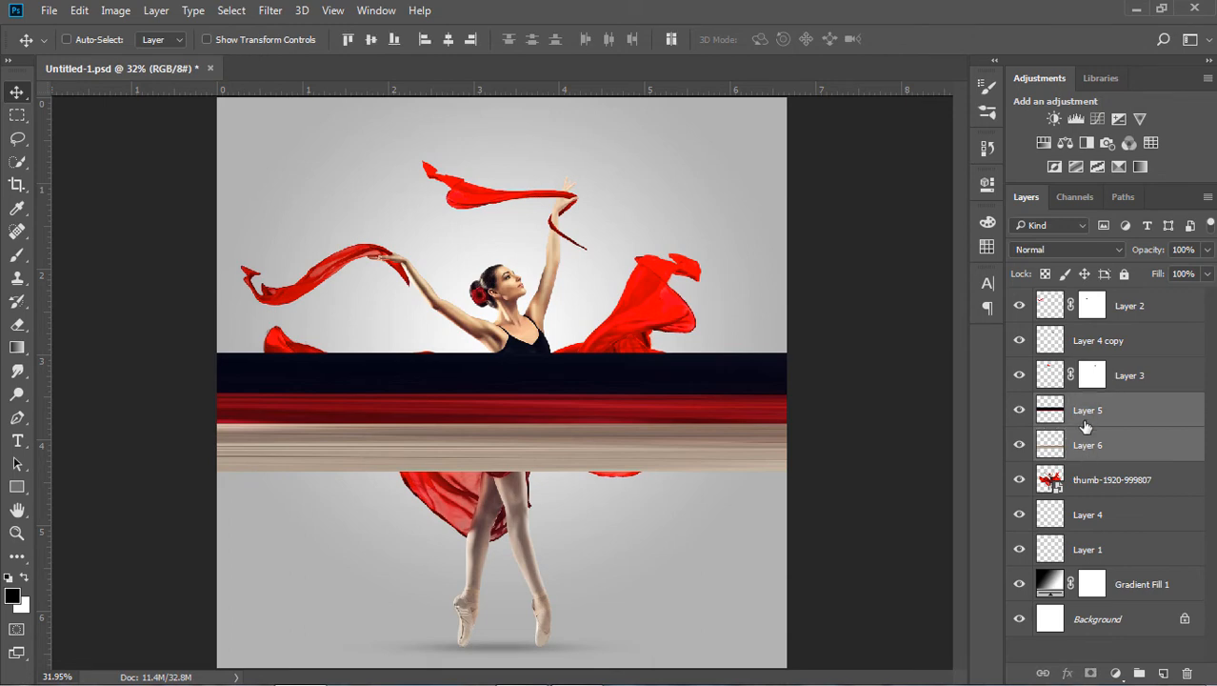
right_click(1081, 420)
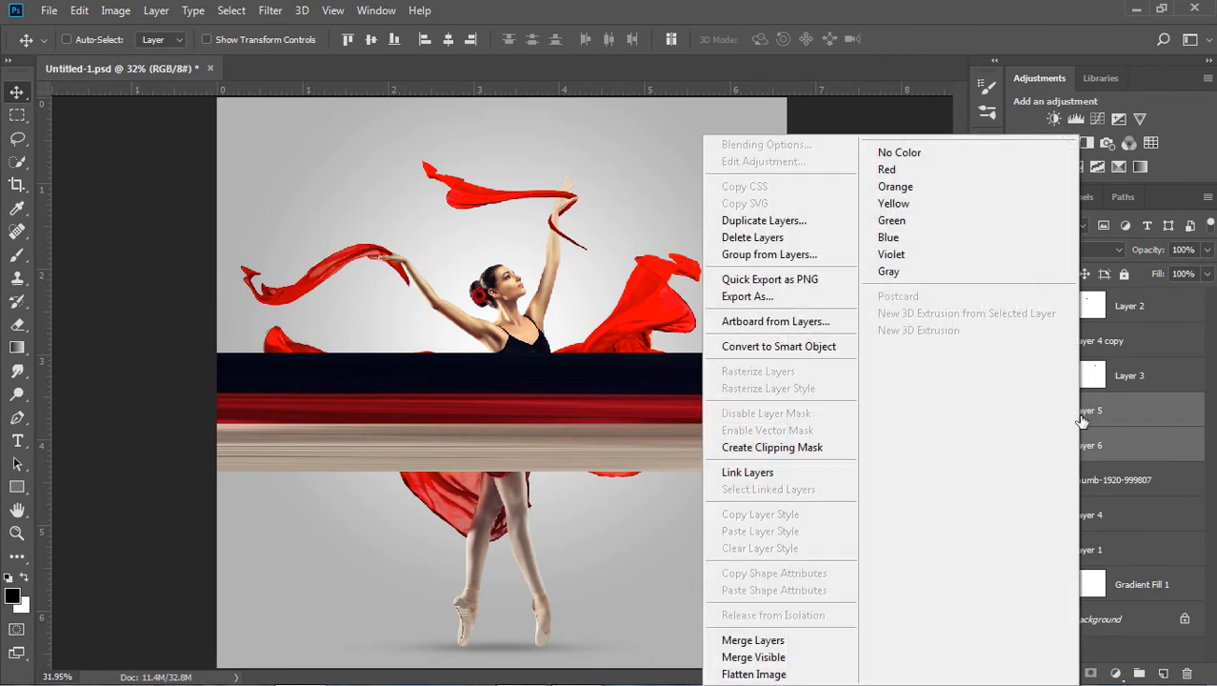
click(743, 641)
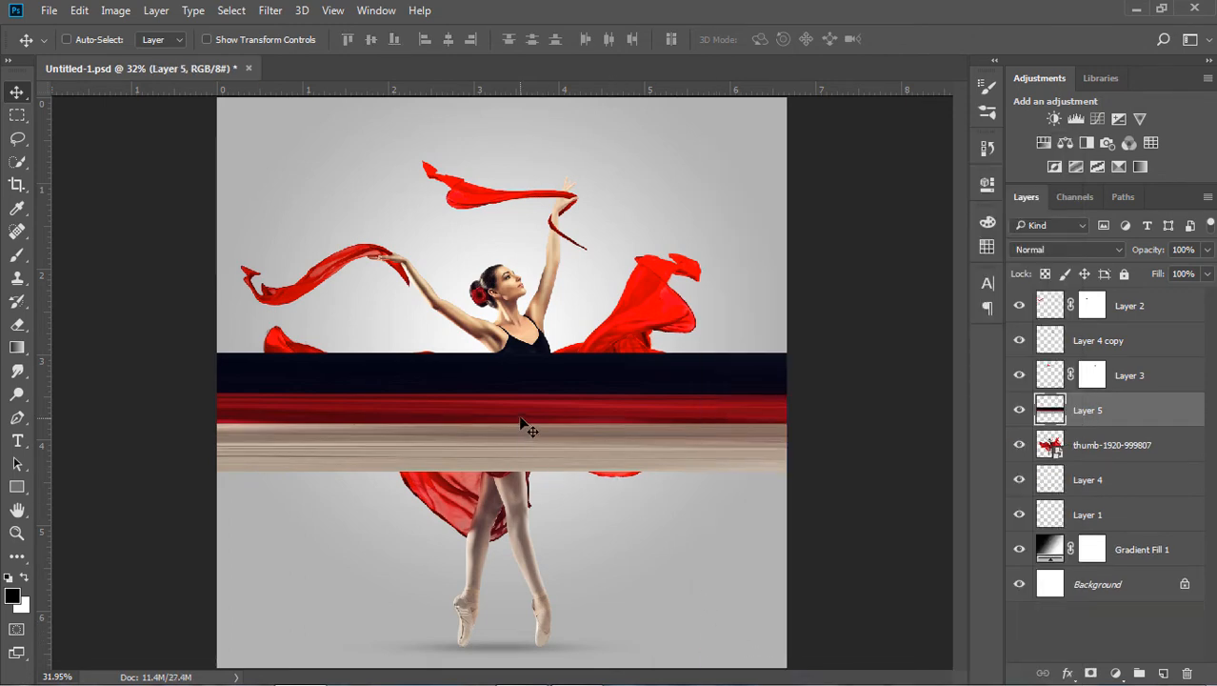
drag(520, 420, 520, 164)
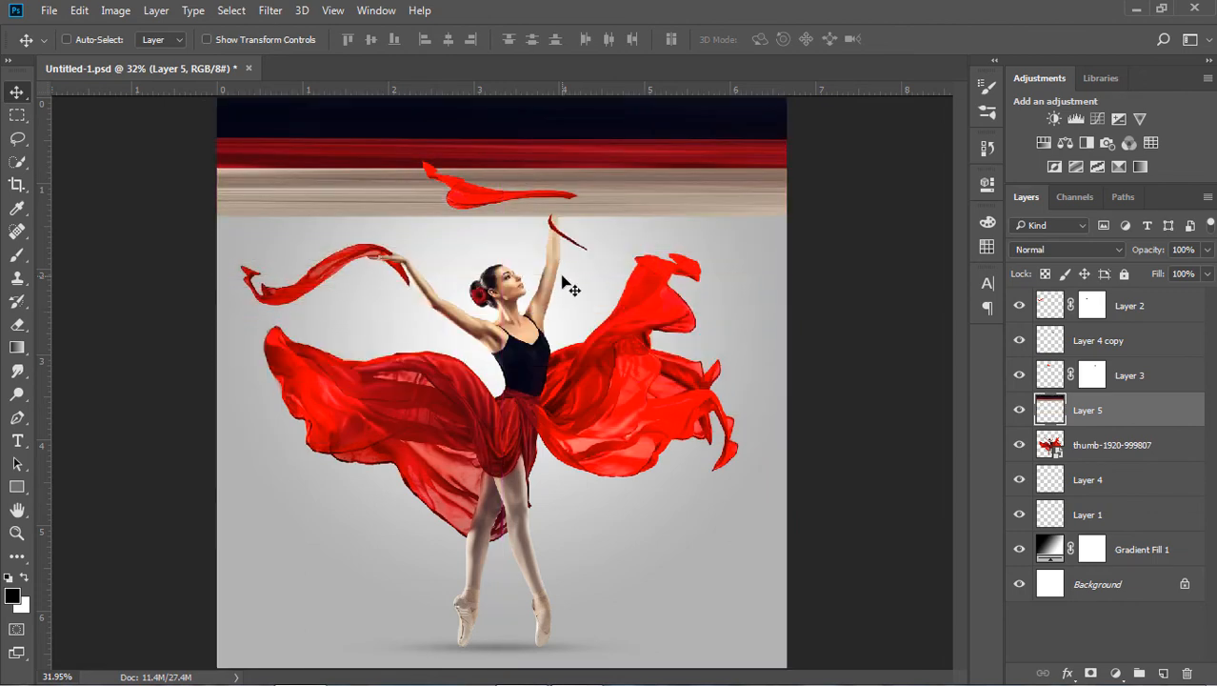
Step: Apply the Polar Coordinates distortion with Rectangular to Polar to the merged colour band layer
click(270, 10)
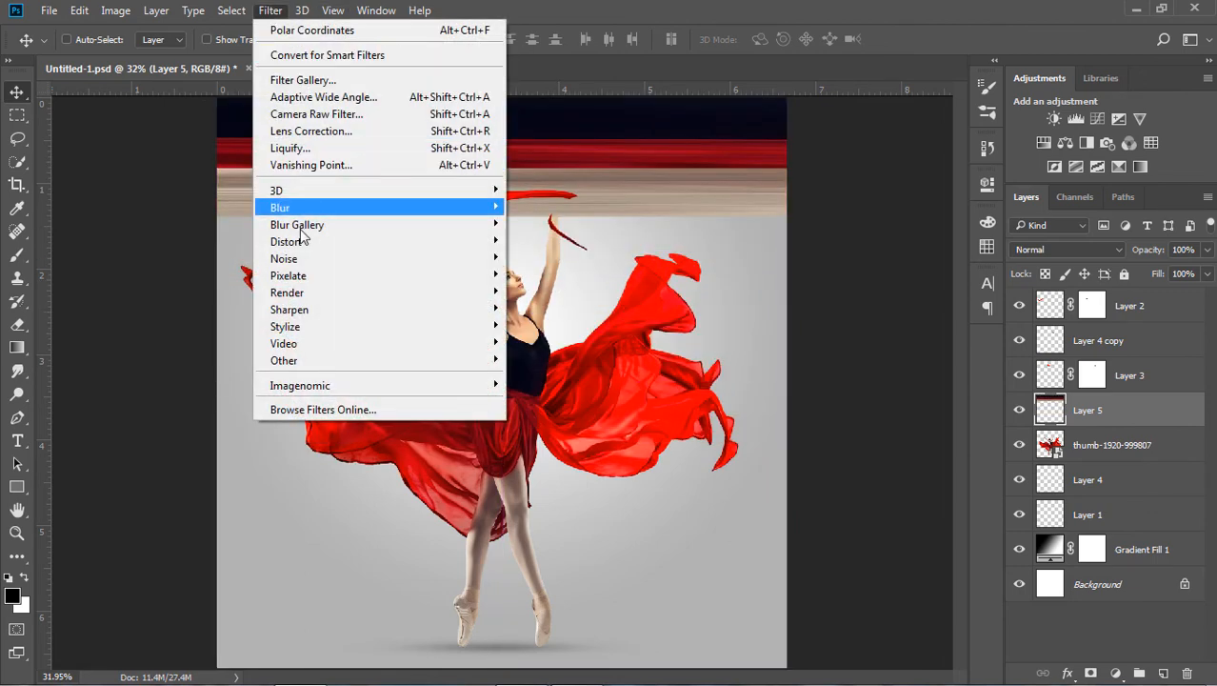
mouse_move(342, 240)
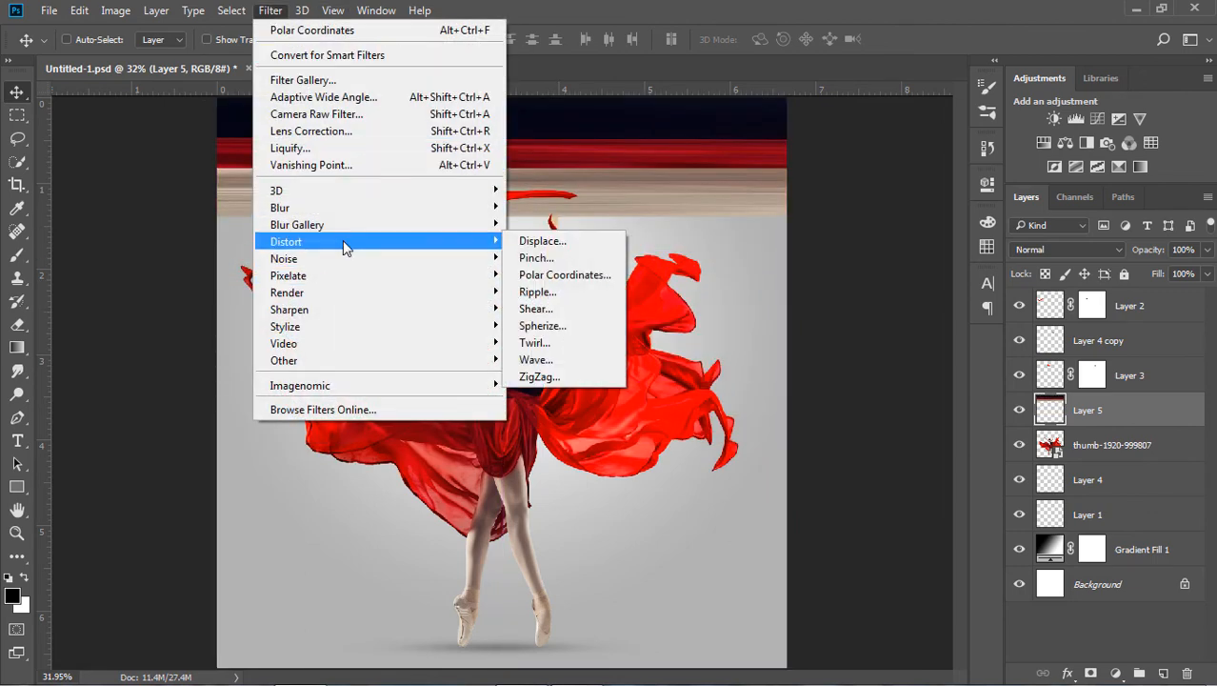
click(577, 275)
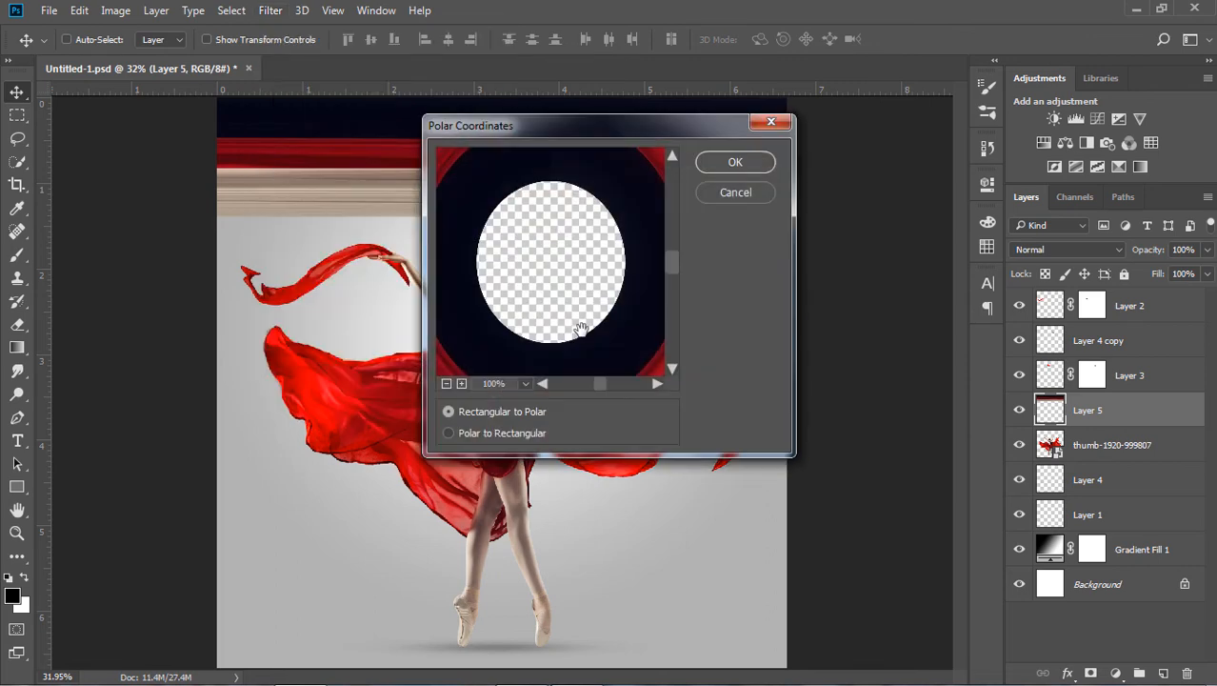
click(735, 163)
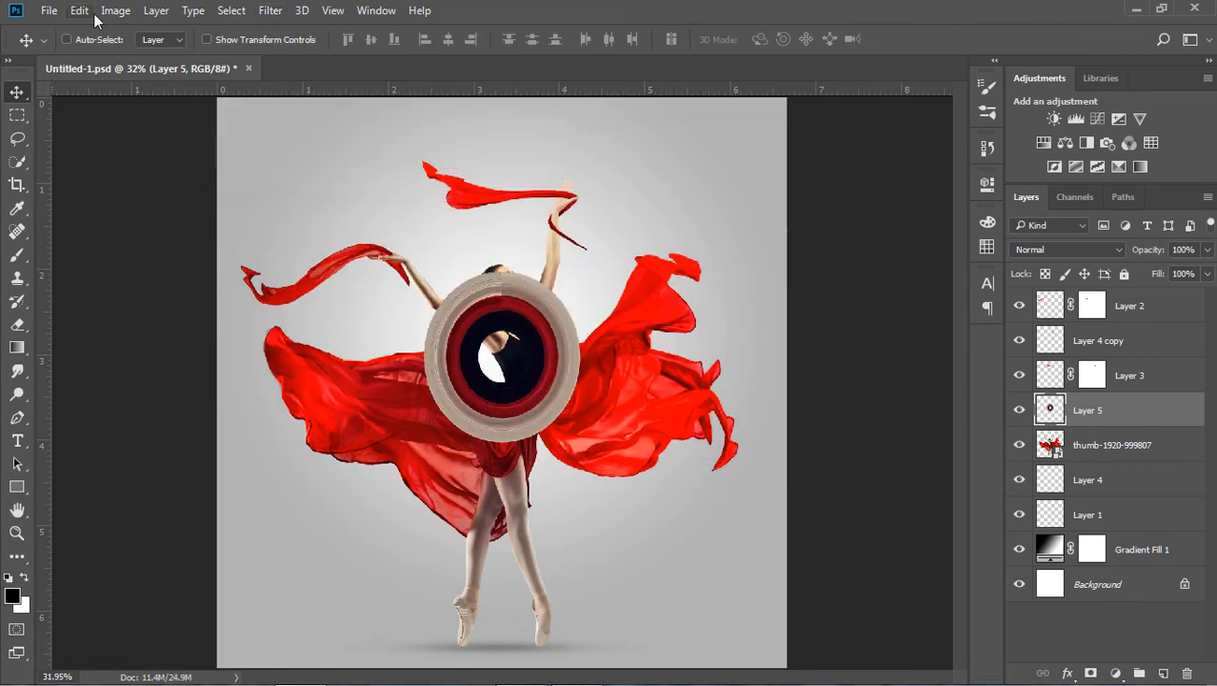
Step: Enlarge the ring to about 298% width and 264% height around the dancer's upper body and move its layer directly above Gradient Fill 1
click(84, 12)
click(119, 381)
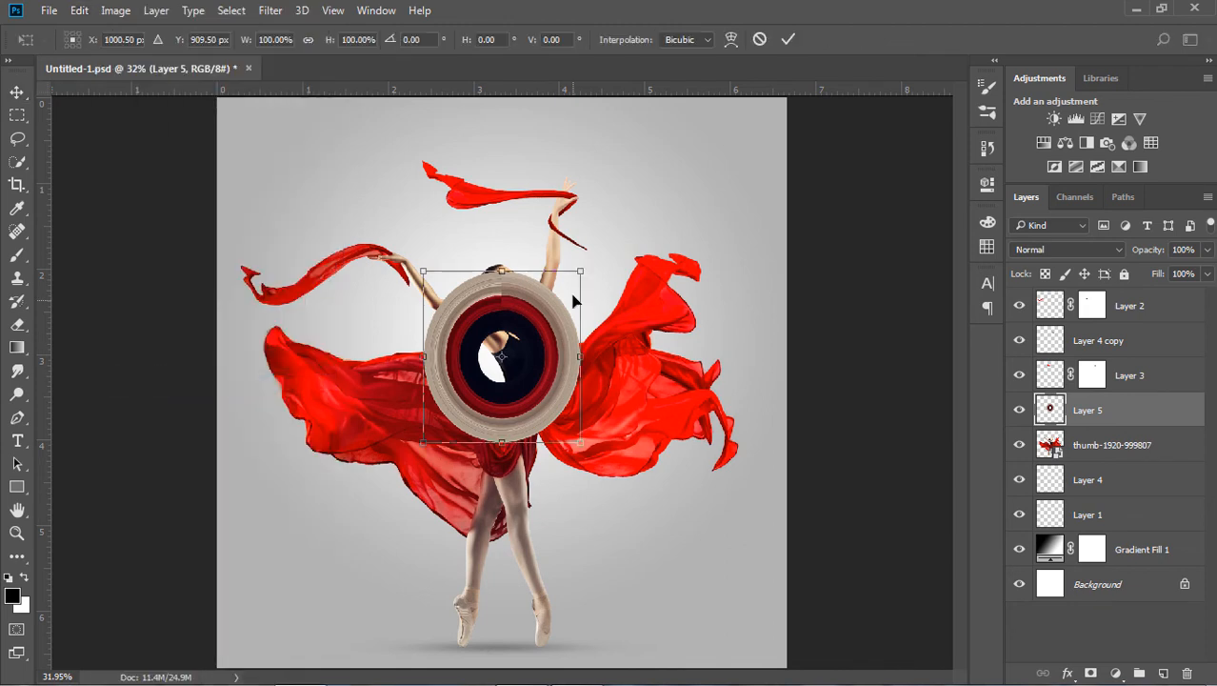
drag(578, 274, 715, 124)
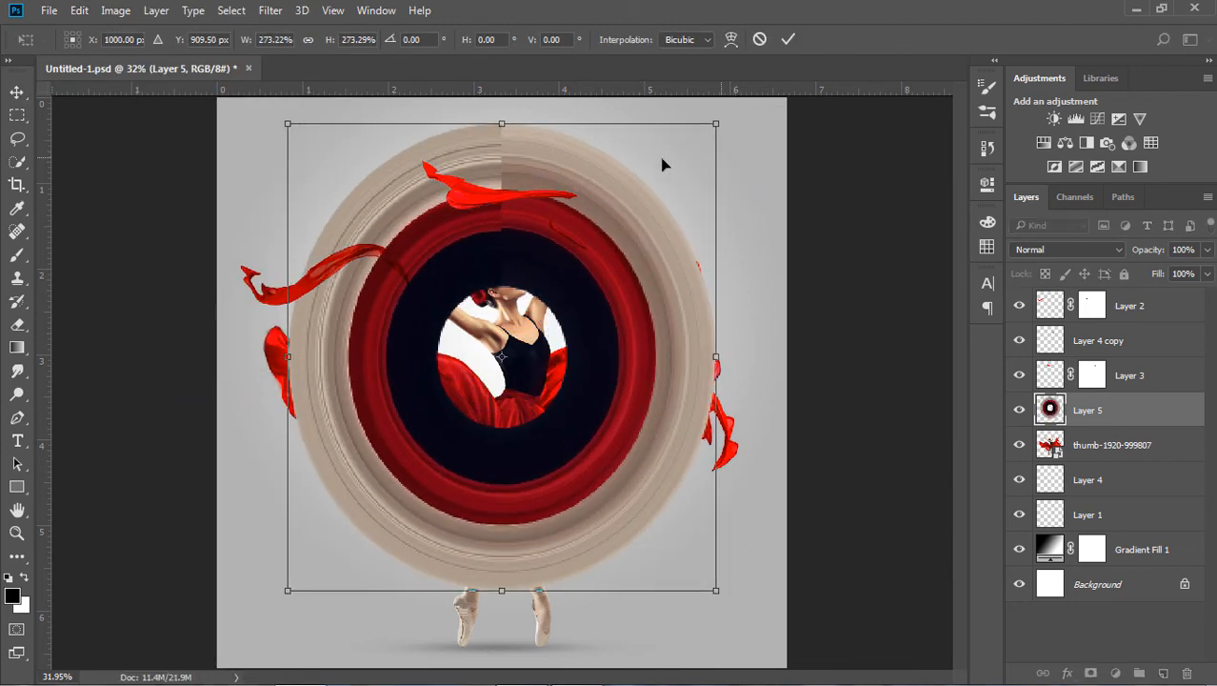
drag(503, 125, 503, 178)
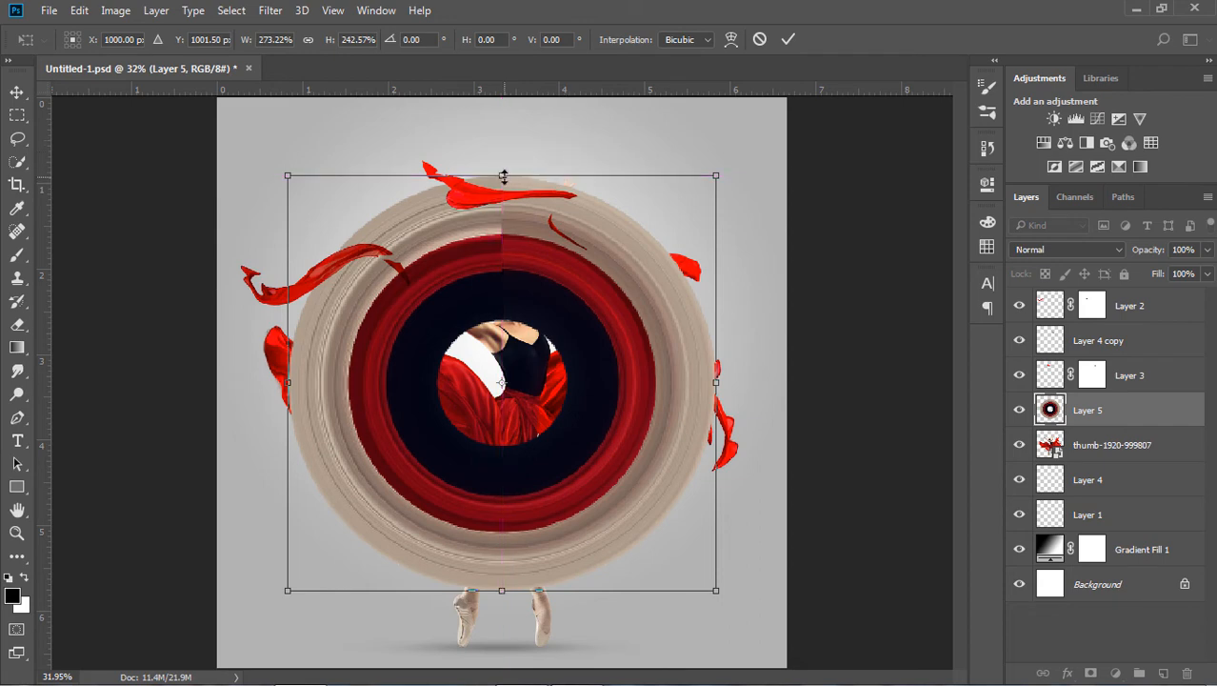
click(504, 176)
drag(565, 223, 572, 162)
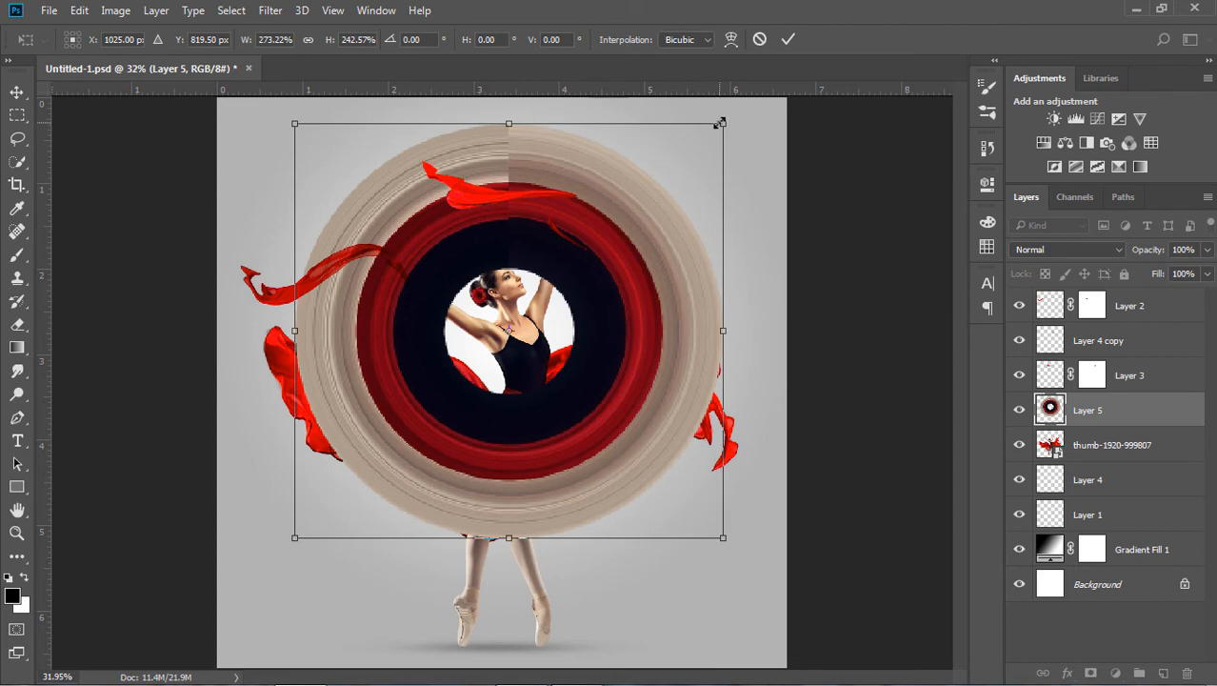
drag(722, 124, 749, 115)
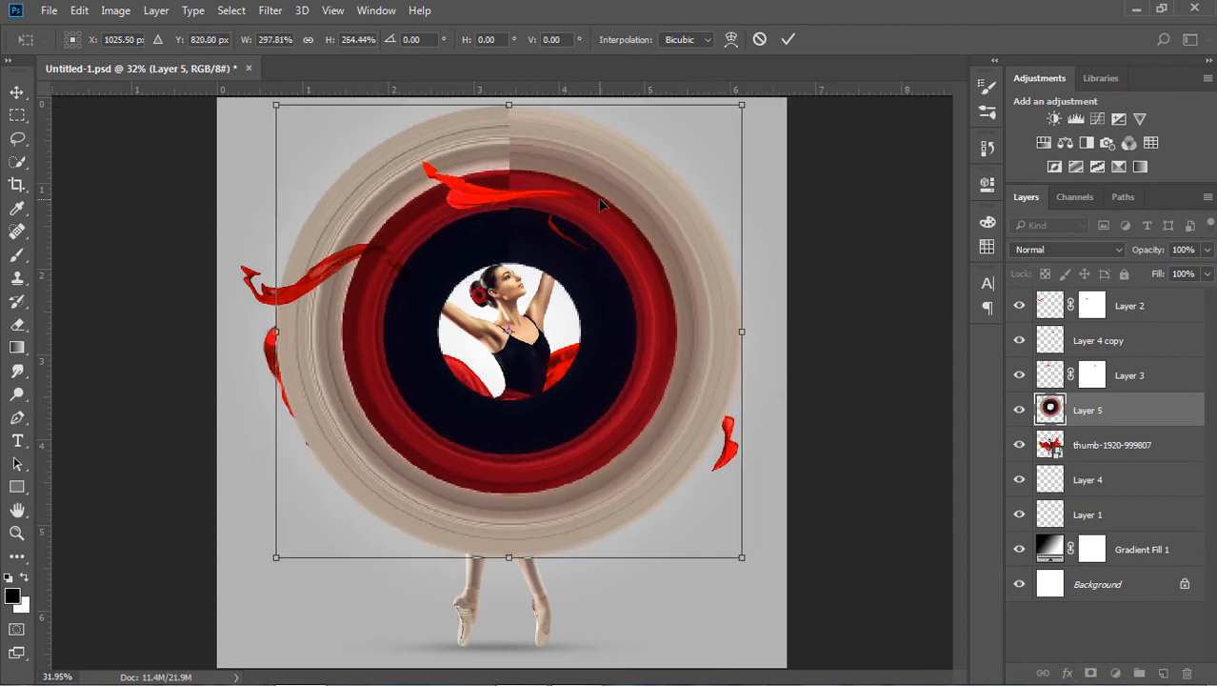
key(Return)
drag(1142, 411, 1127, 530)
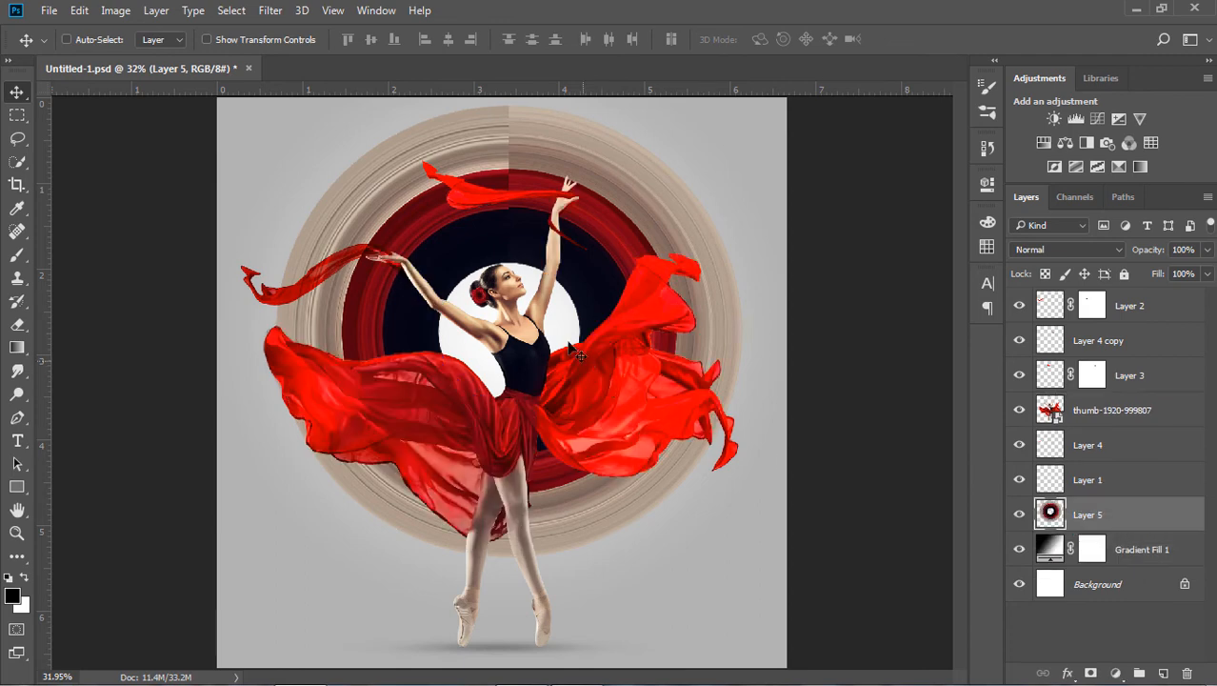
Step: Nudge the ring slightly left and up to centre it behind the dancer's head and shoulders
key(Left)
key(Left)
key(Left)
key(Left)
key(Left)
key(Left)
key(Left)
key(Left)
key(Left)
key(Left)
key(Left)
key(Left)
key(Up)
key(Up)
key(Up)
key(Up)
key(Up)
key(Up)
key(Up)
key(Up)
key(Up)
key(Up)
key(Up)
key(Up)
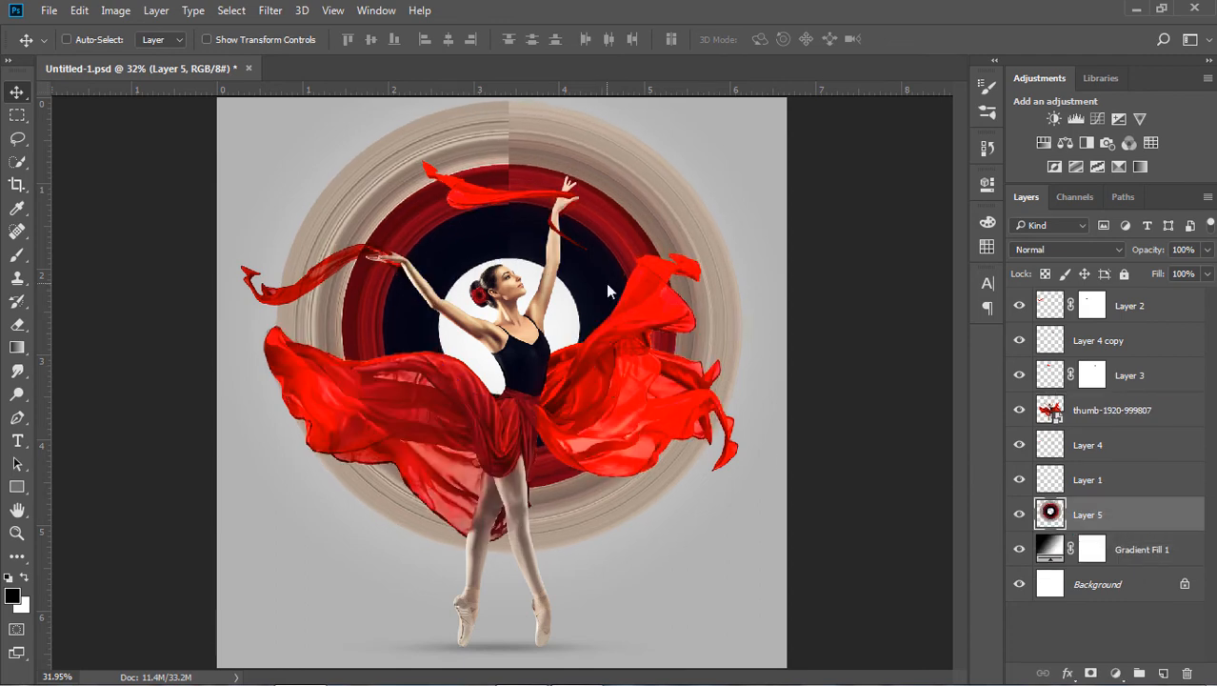
key(Left)
key(Left)
key(Left)
key(Left)
key(Left)
key(Left)
key(Left)
key(Left)
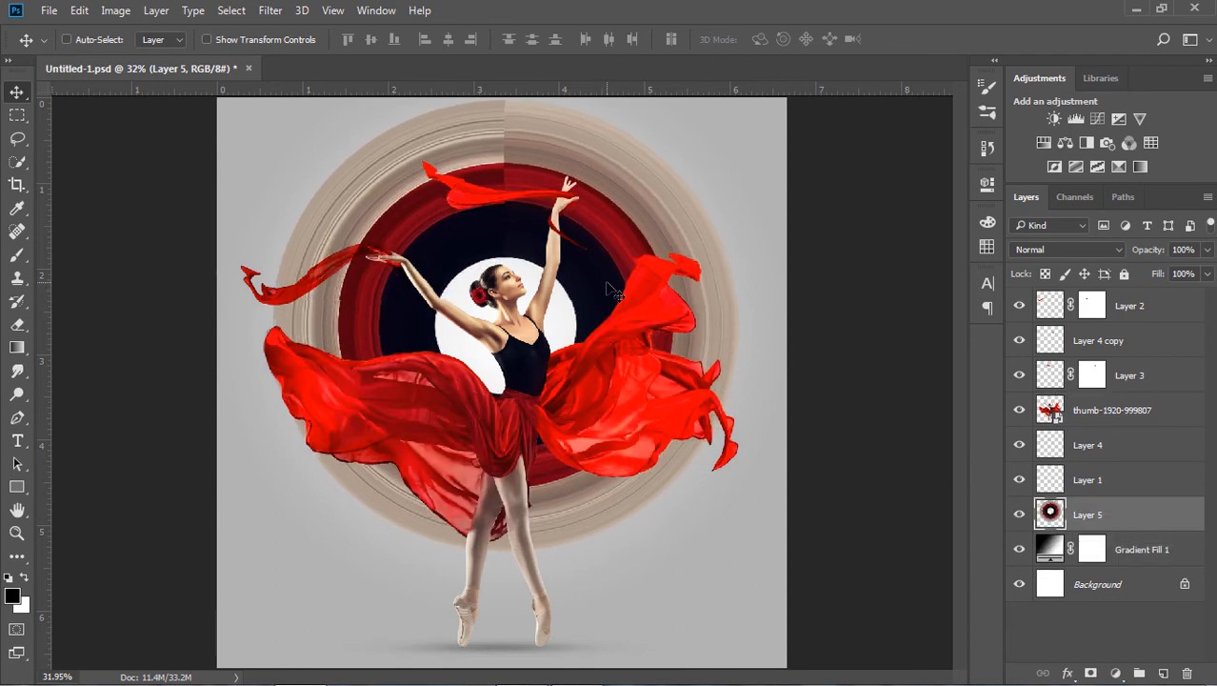
Step: Scale the ring to about 93.6%, recentre it behind the dancer, and rotate it so its seam sits below the skirt's right side
click(79, 11)
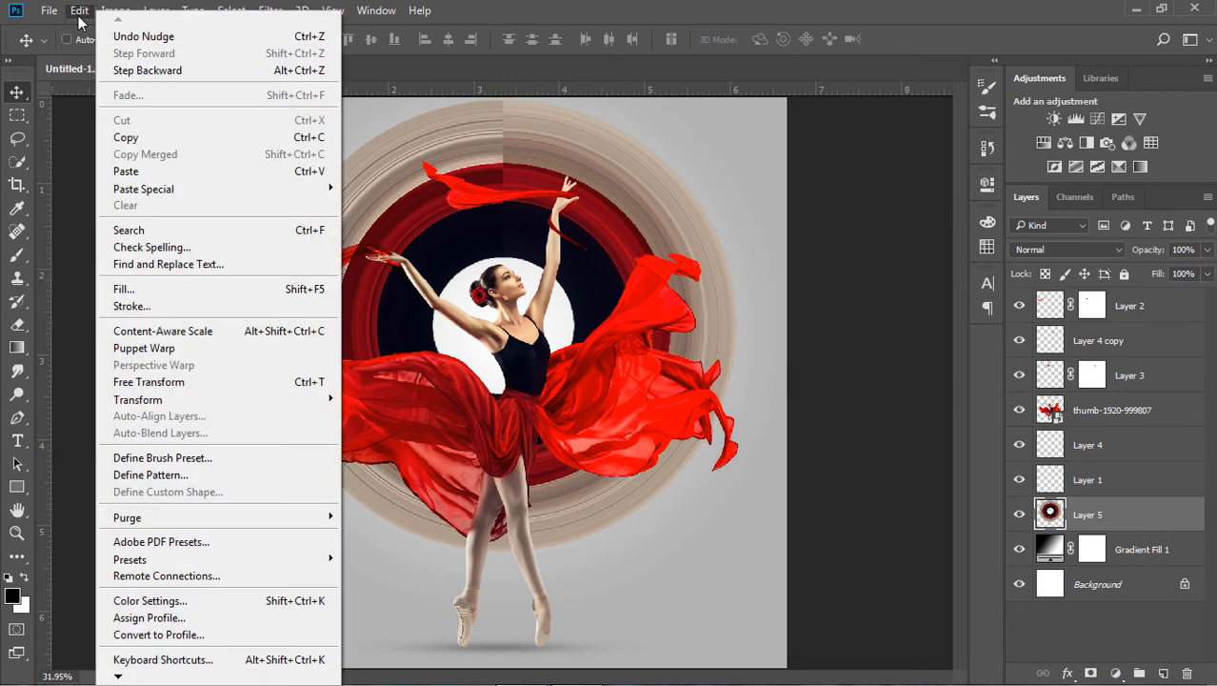
click(148, 382)
drag(770, 530, 886, 448)
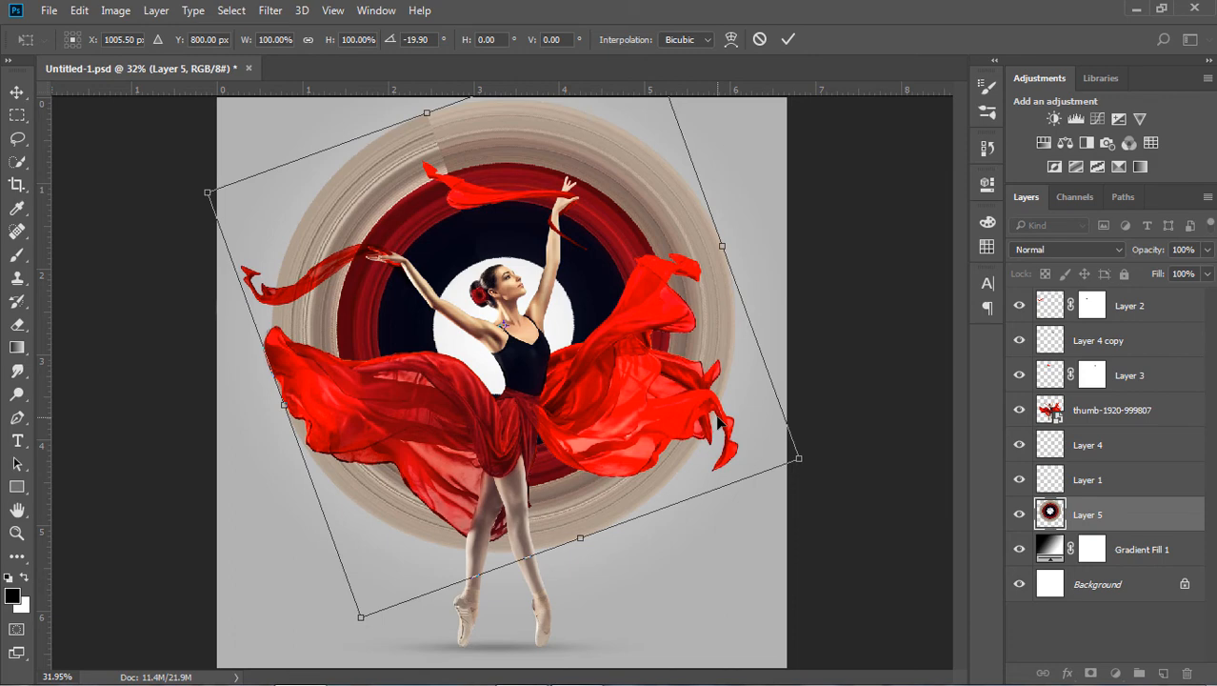
drag(719, 422, 716, 422)
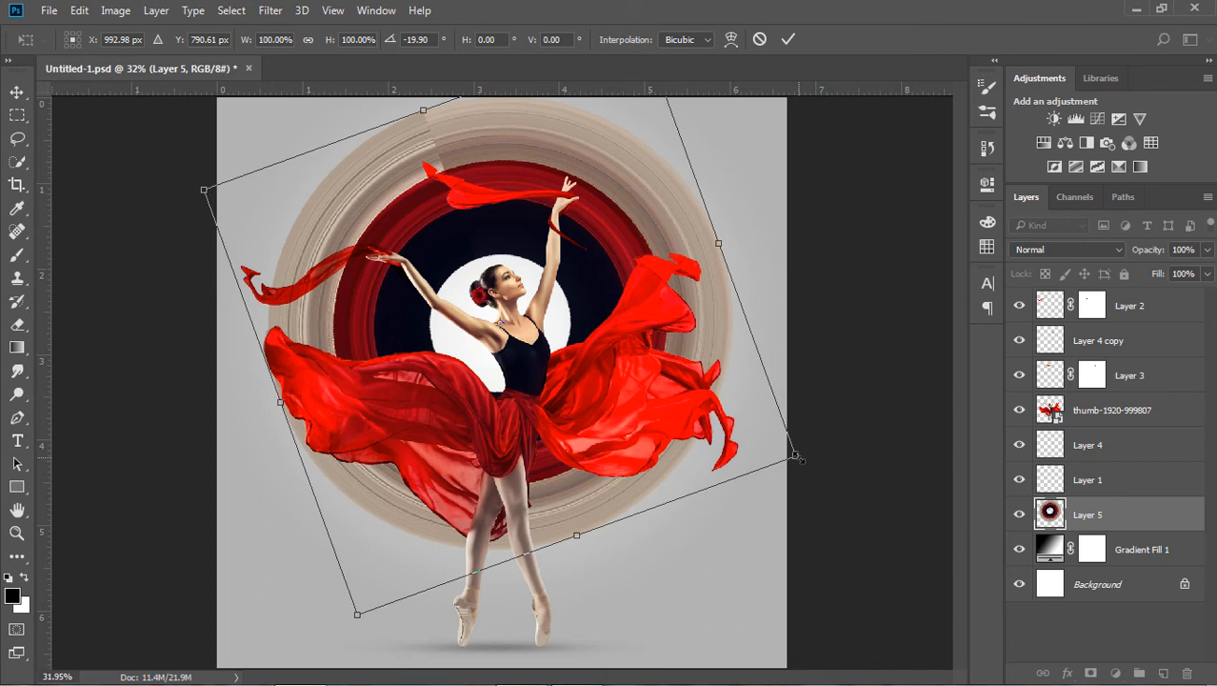
drag(796, 456, 791, 453)
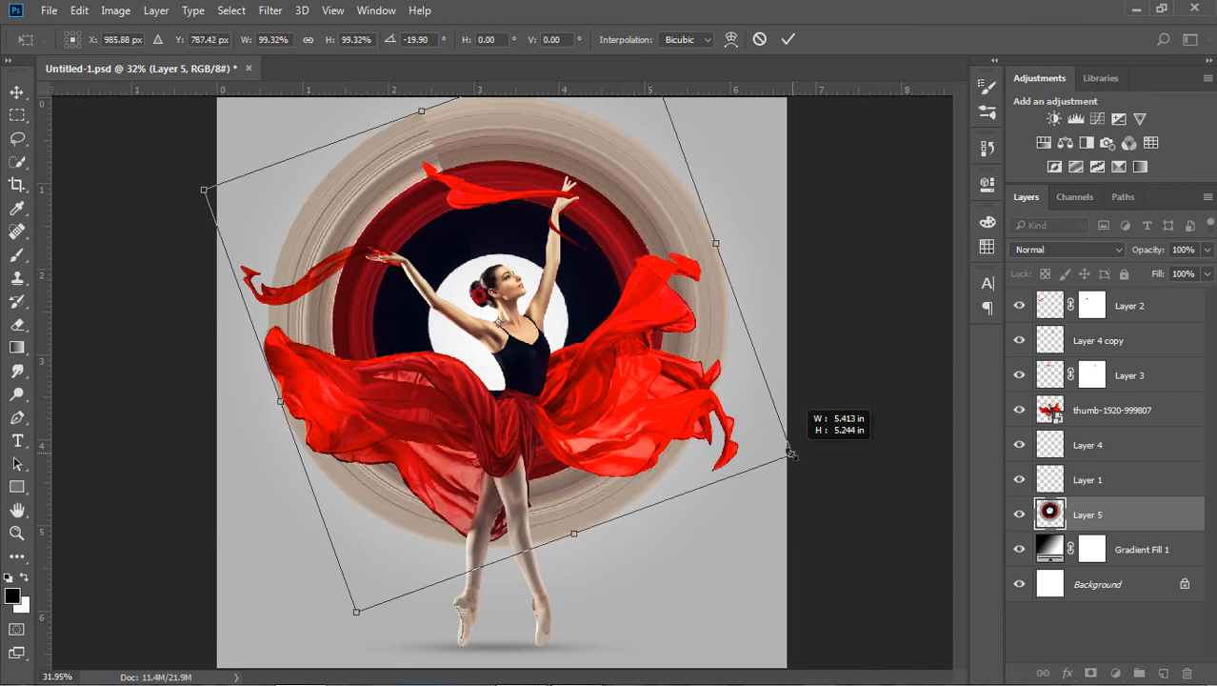
mouse_move(660, 242)
mouse_down()
mouse_move(665, 254)
mouse_move(660, 244)
mouse_up()
drag(790, 456, 760, 444)
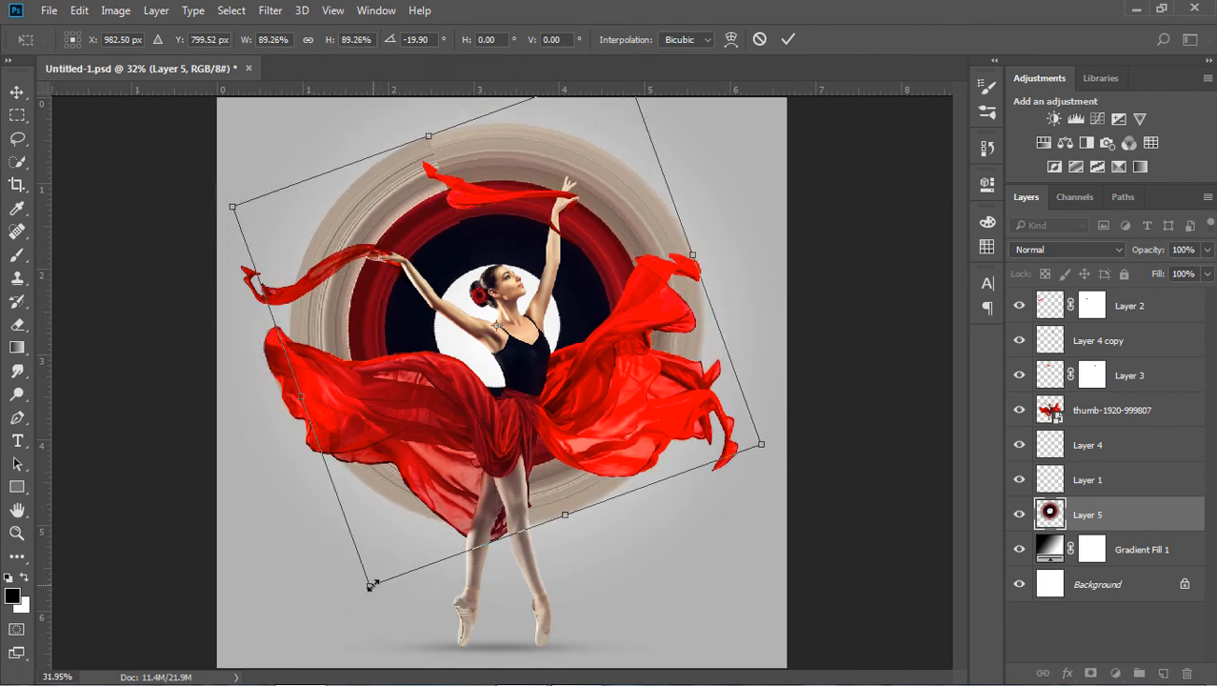
drag(371, 588, 362, 611)
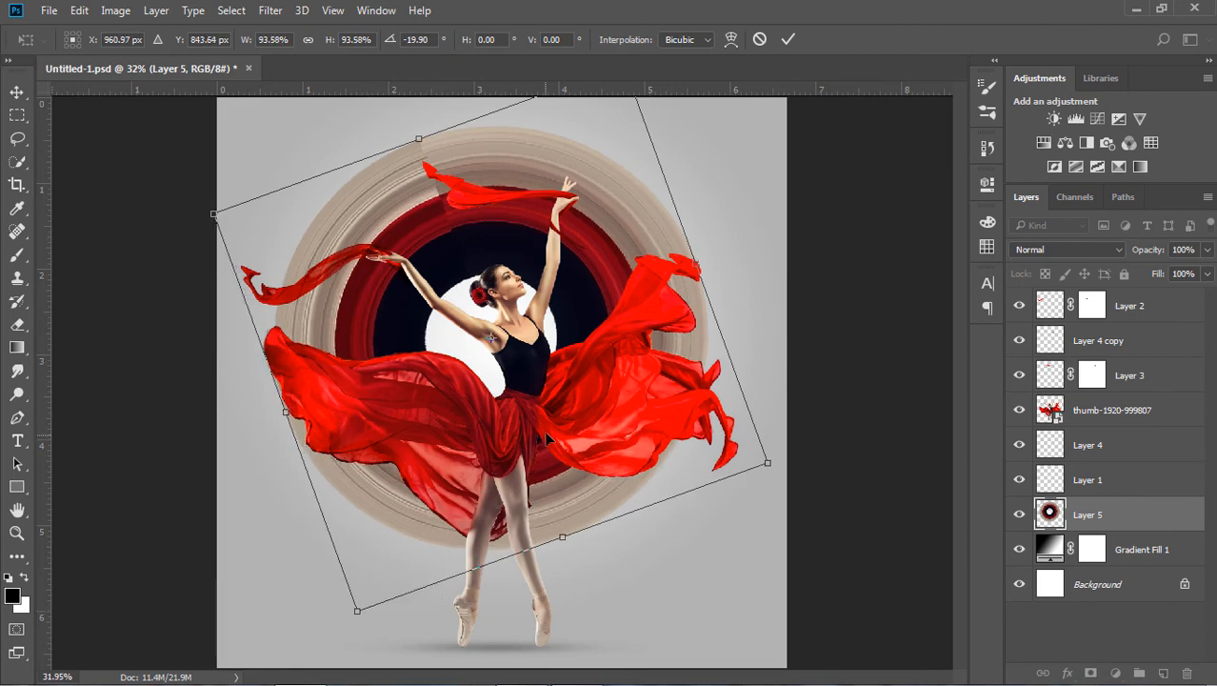
mouse_move(548, 424)
mouse_down()
mouse_move(543, 411)
mouse_move(560, 403)
mouse_up()
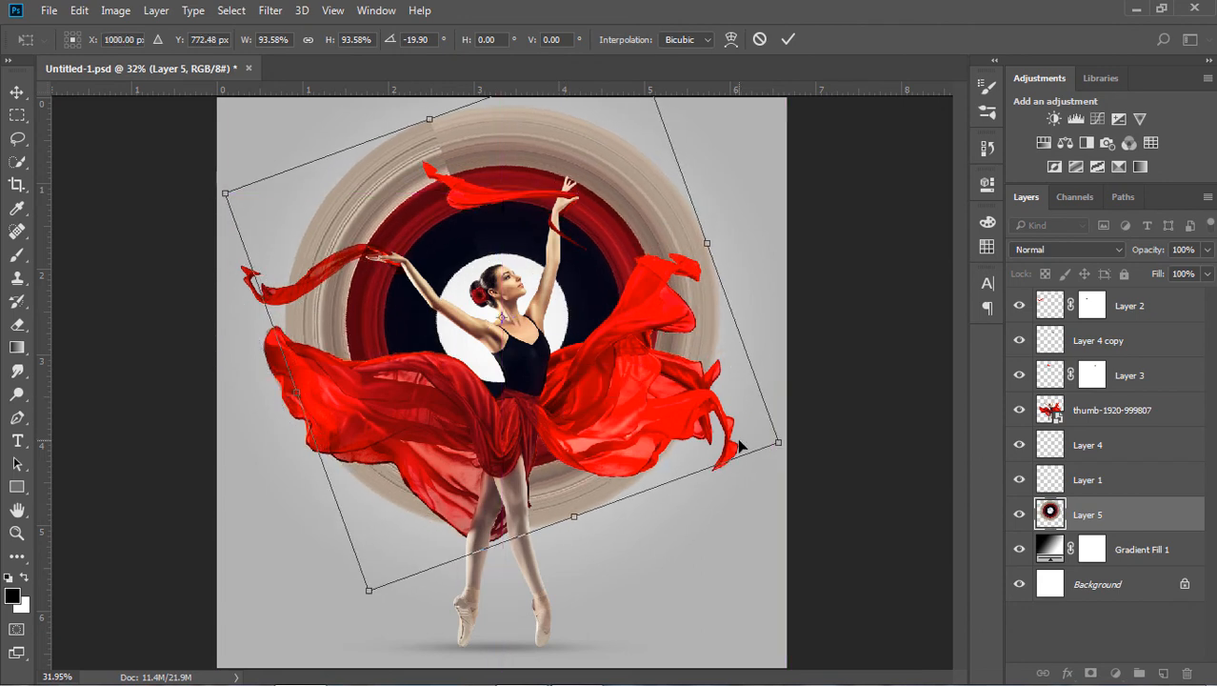
drag(741, 443, 742, 446)
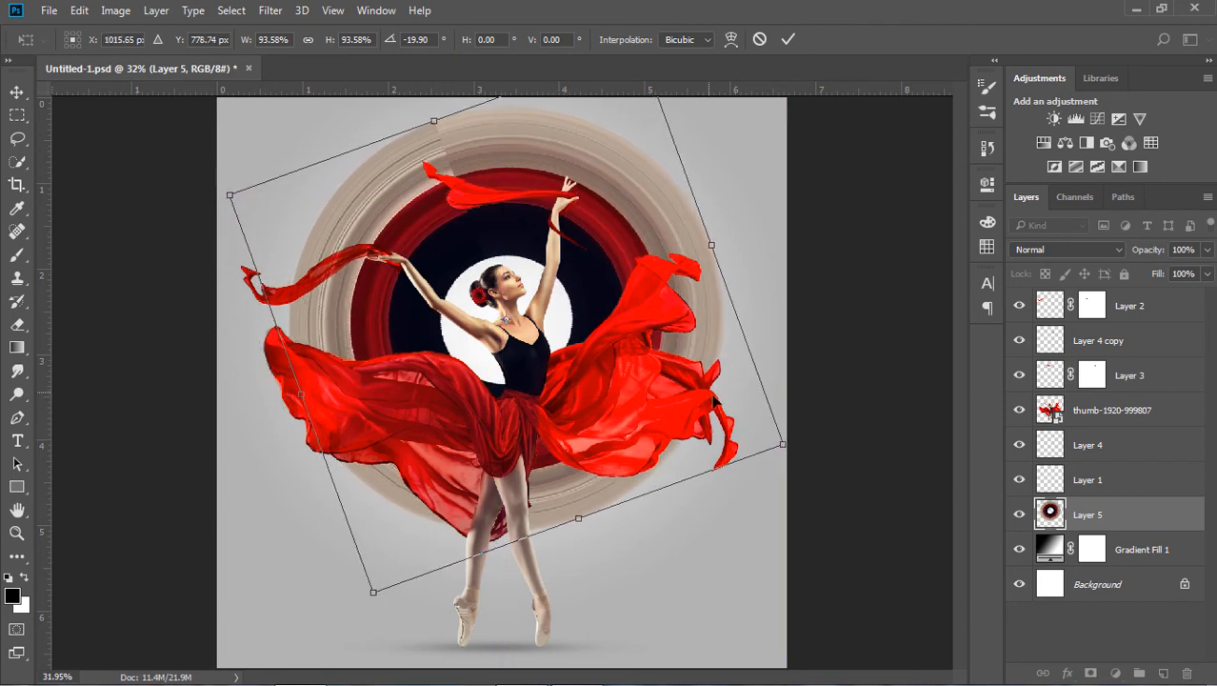
drag(788, 541, 342, 247)
key(Return)
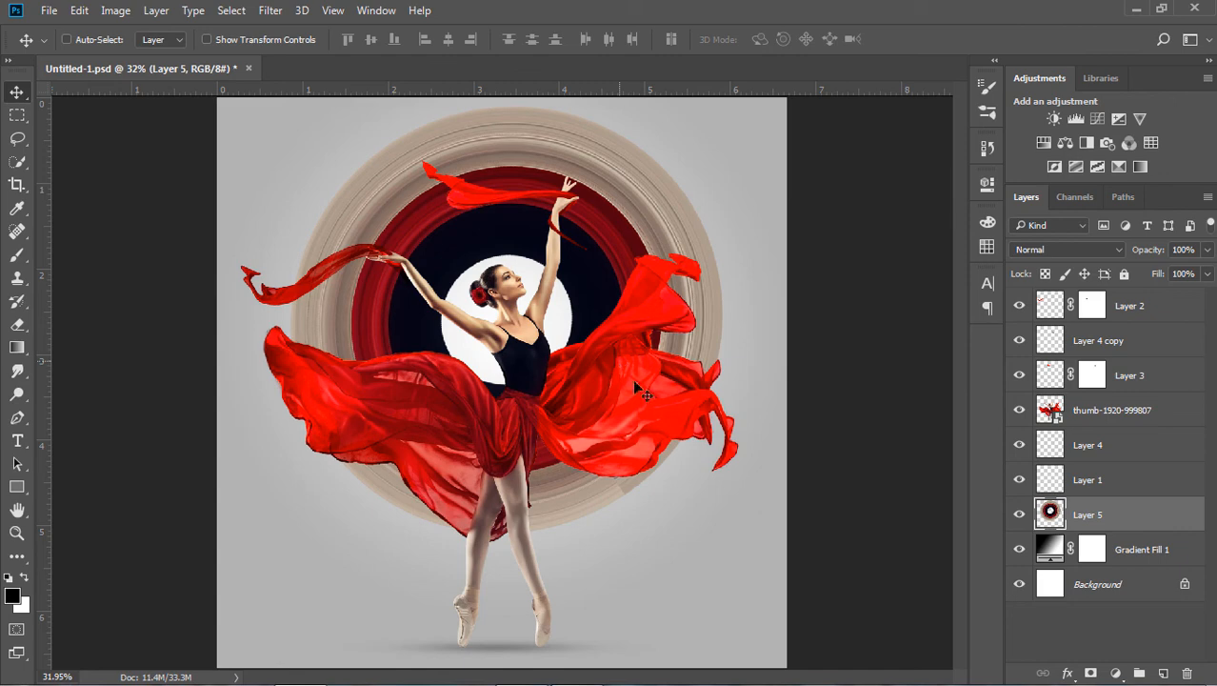
Step: Add a layer mask to the ring layer and erase the part of the ring showing below the skirt
click(1090, 674)
click(1094, 515)
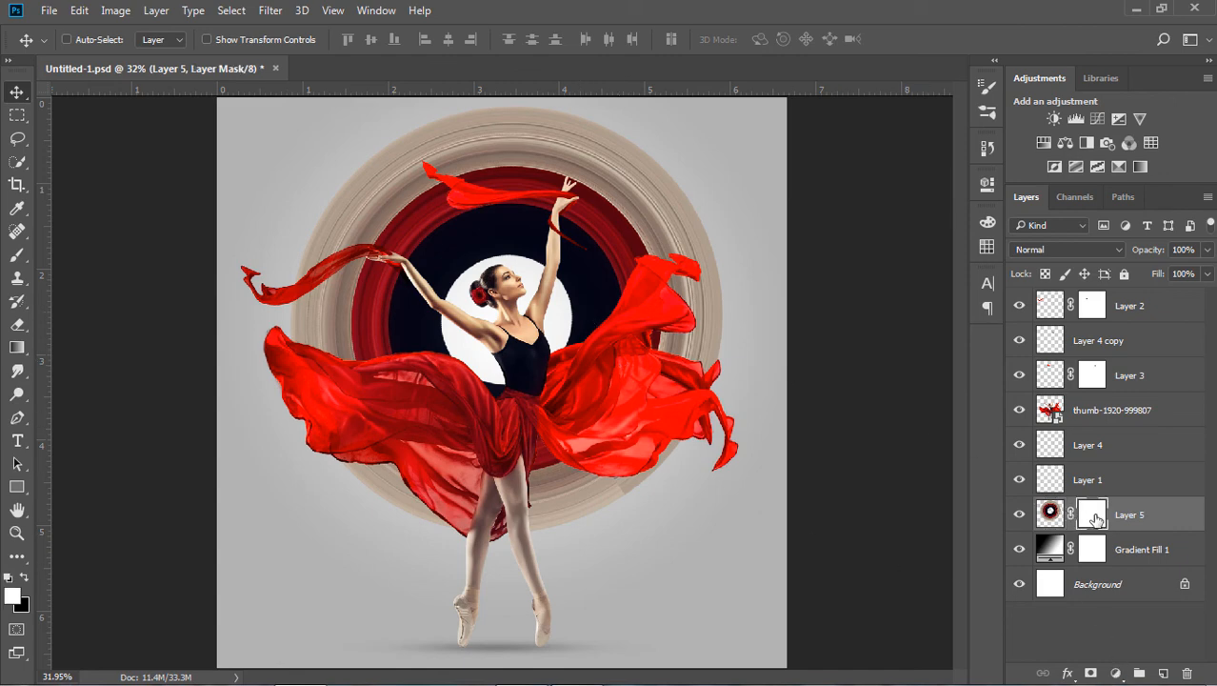
click(17, 324)
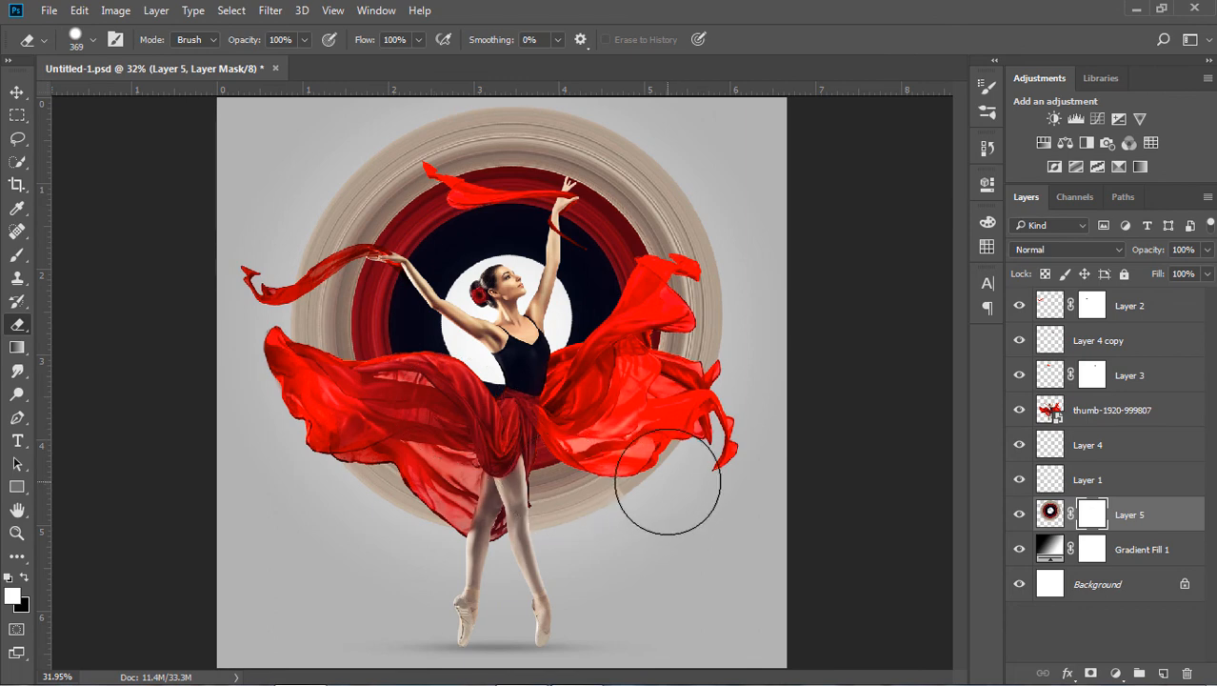
drag(623, 490, 572, 484)
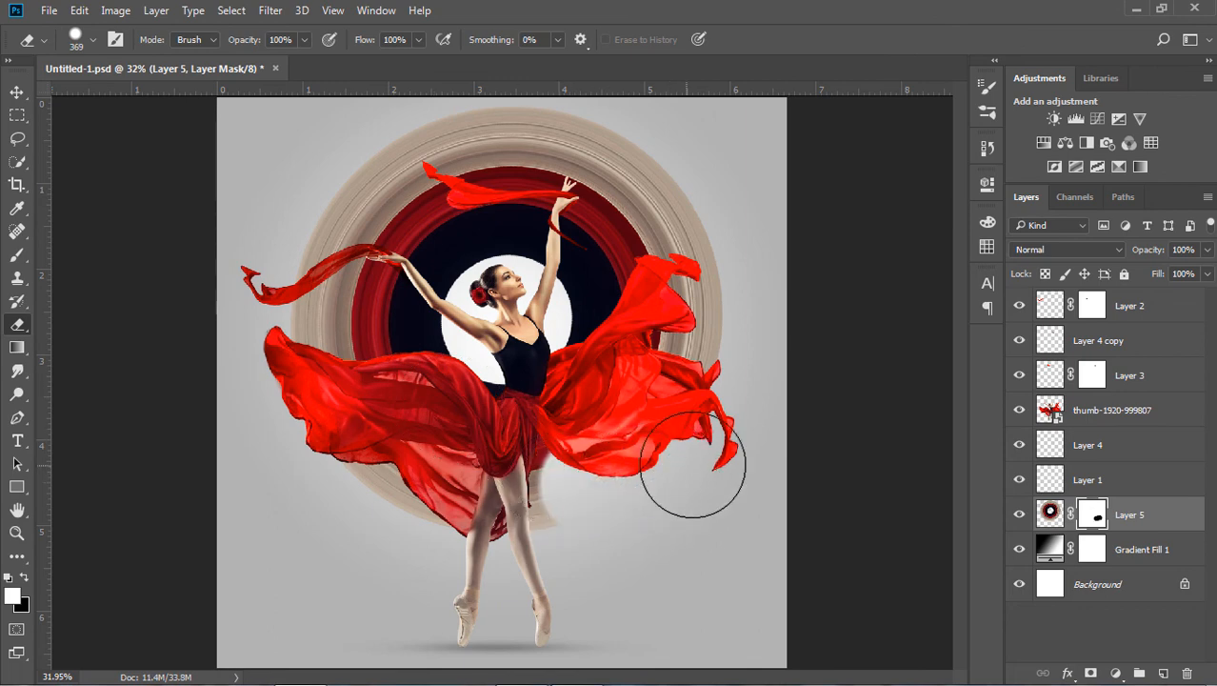
mouse_move(512, 476)
mouse_down()
mouse_move(428, 519)
mouse_move(370, 498)
mouse_move(374, 485)
mouse_move(272, 421)
mouse_up()
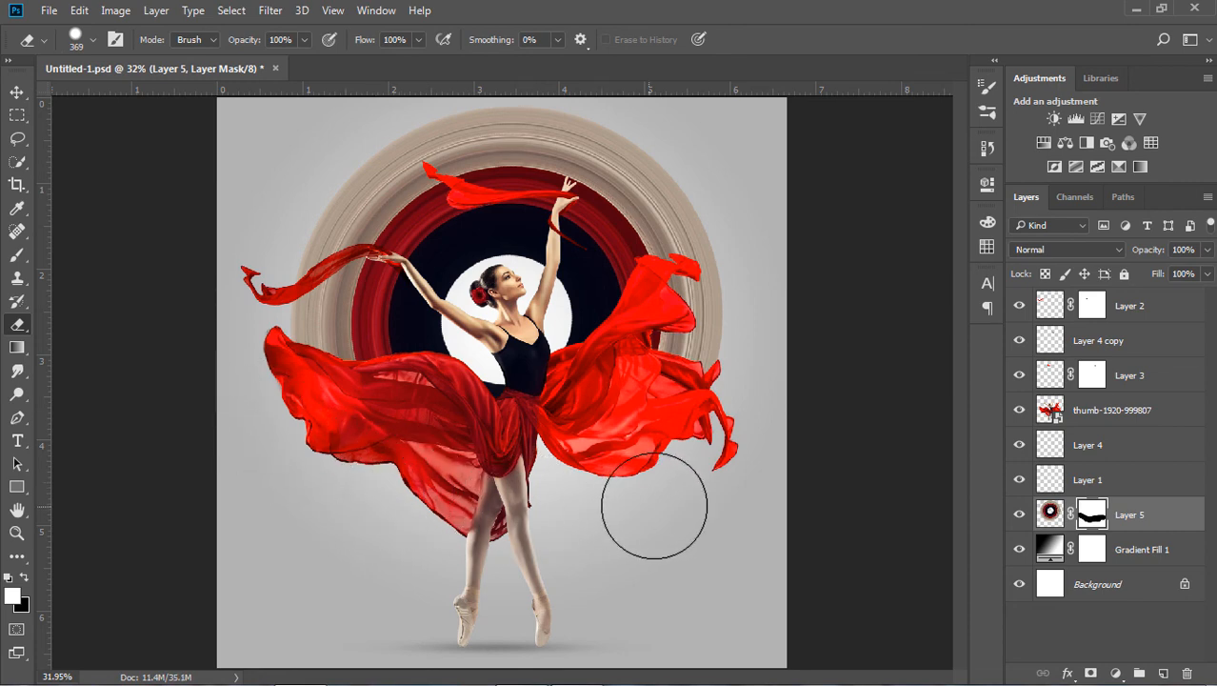
Step: Scale all layers from Layer 5 up to Layer 2 together to about 96% and move them down 22 px
click(17, 91)
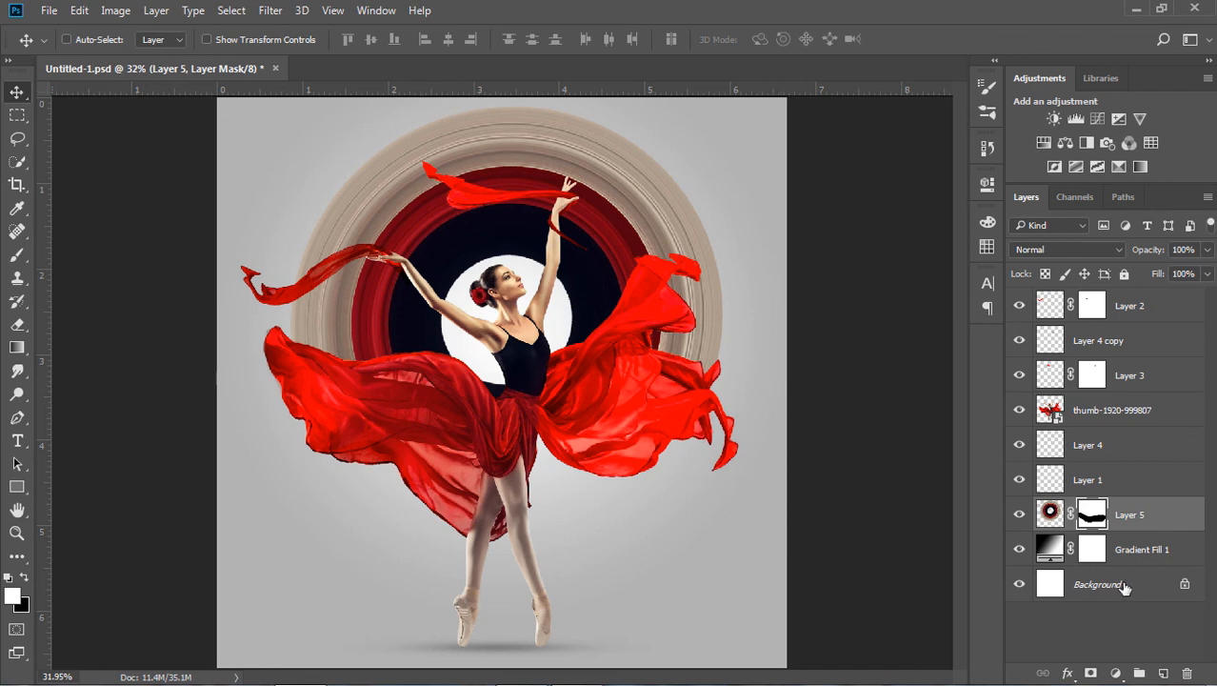
click(1147, 551)
click(1133, 522)
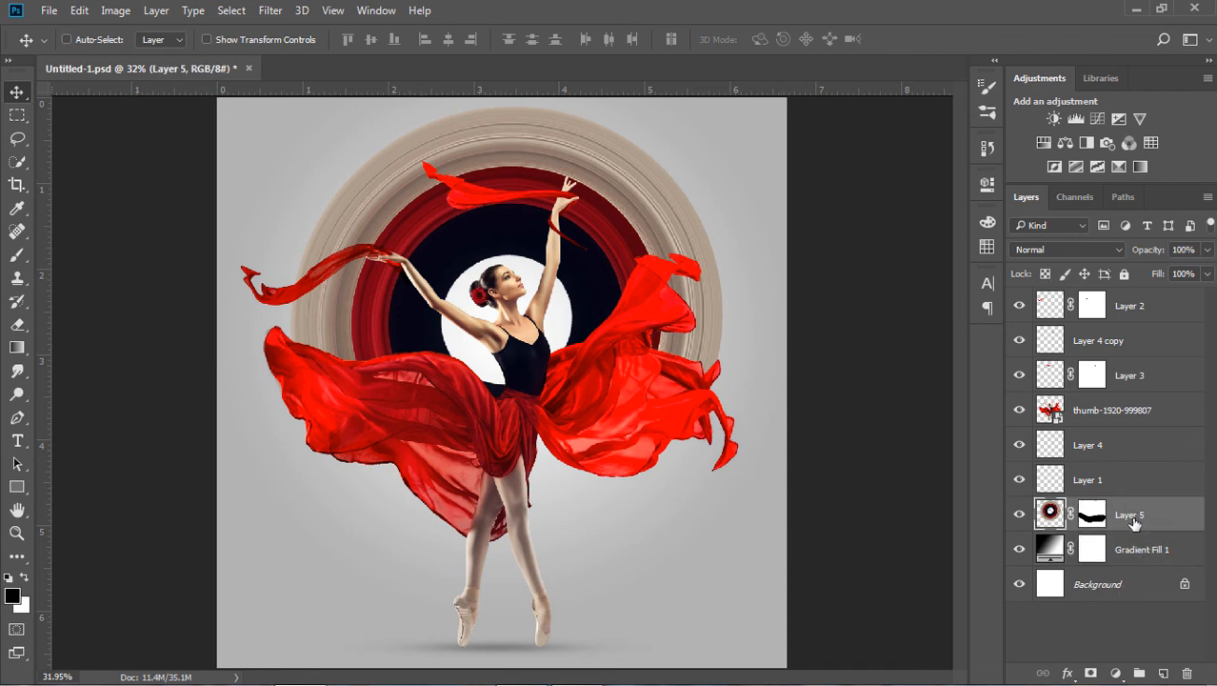
shift+click(1137, 310)
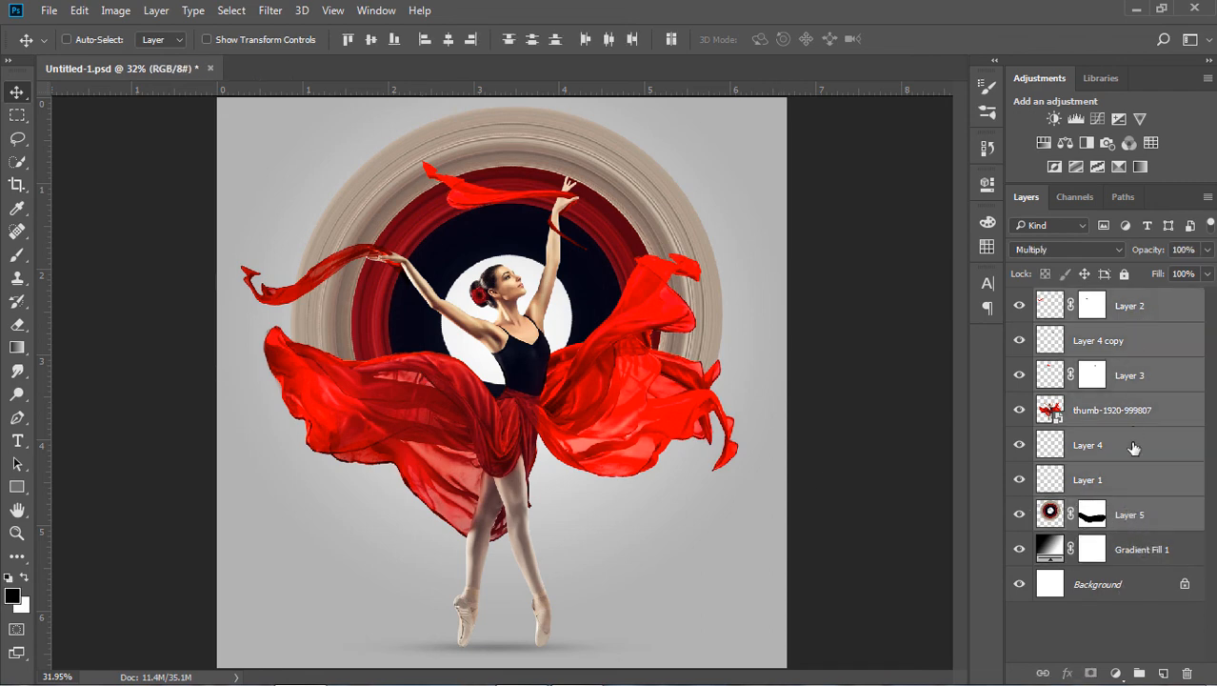
click(79, 10)
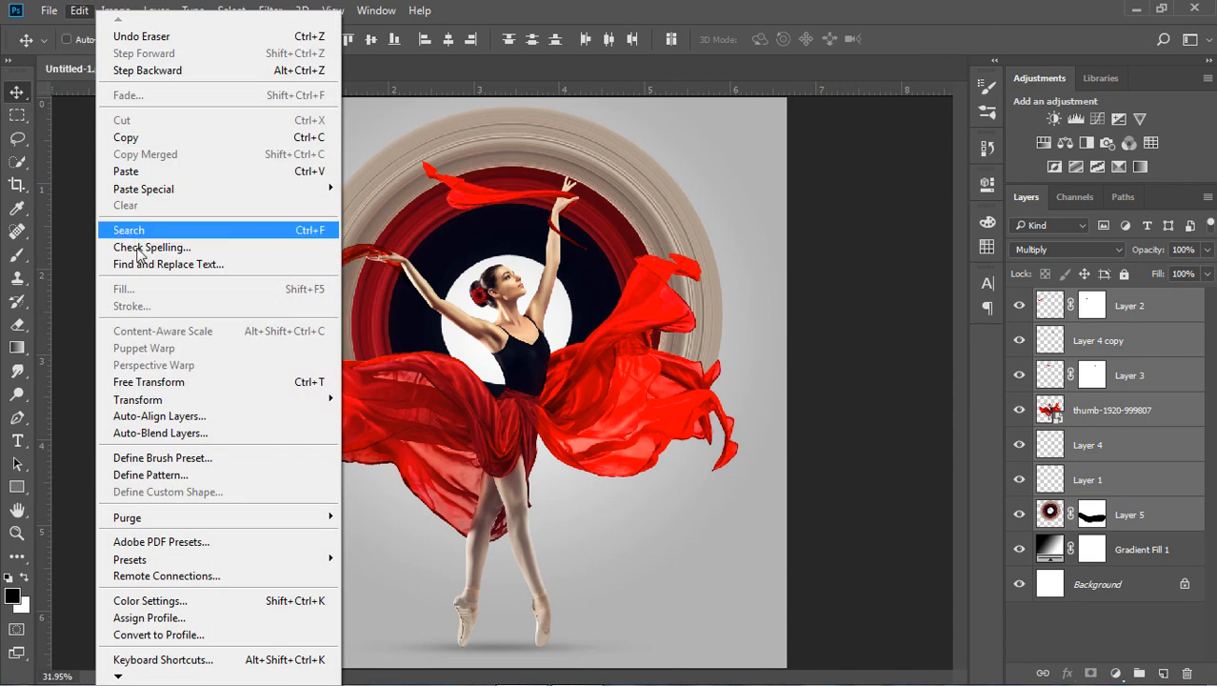
click(133, 382)
drag(746, 111, 743, 129)
key(shift+Down)
key(shift+Down)
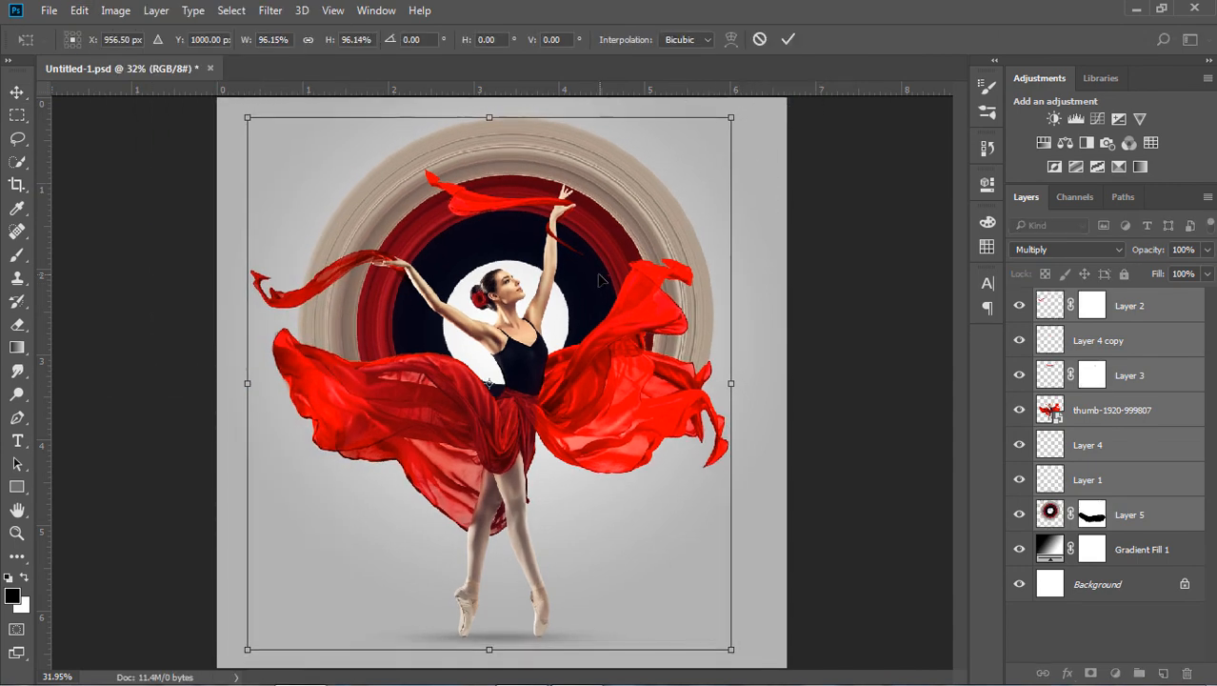
key(Down)
key(Down)
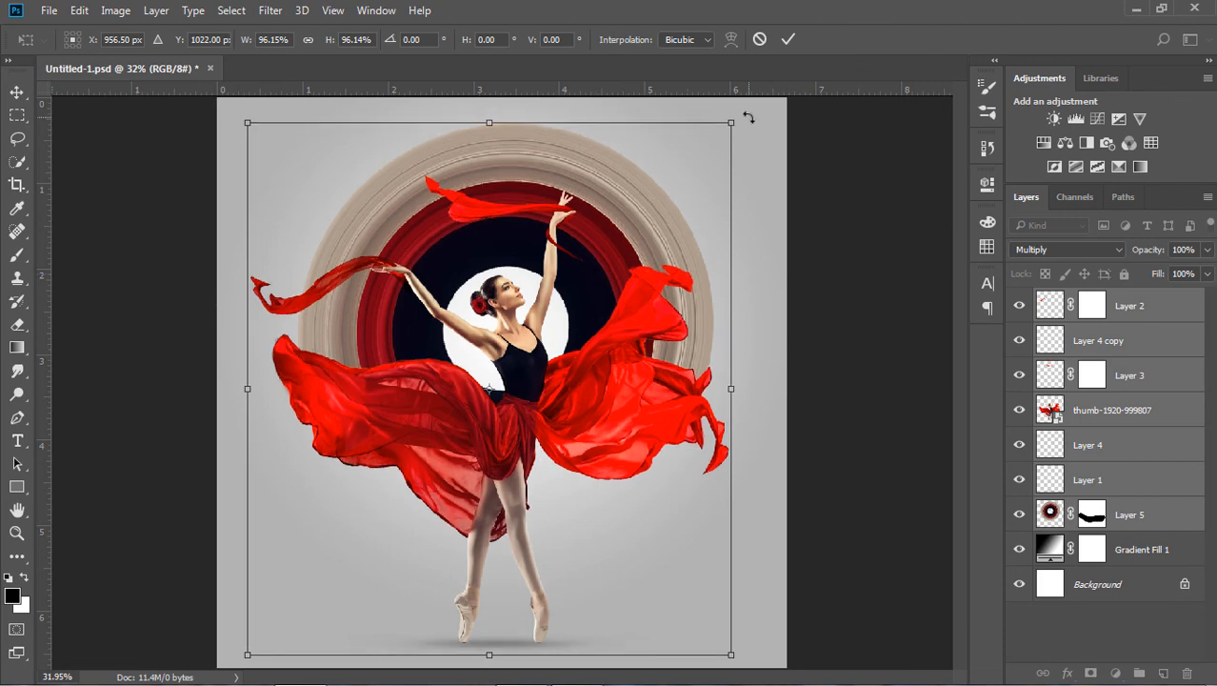
click(788, 42)
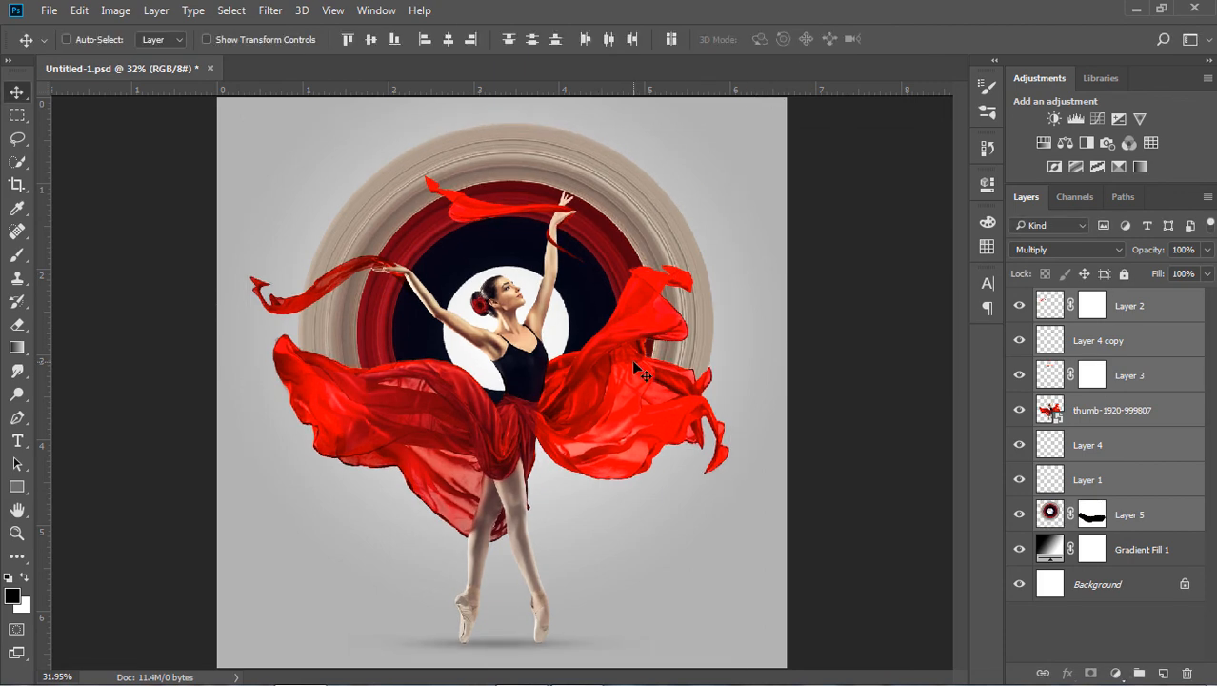
click(1081, 578)
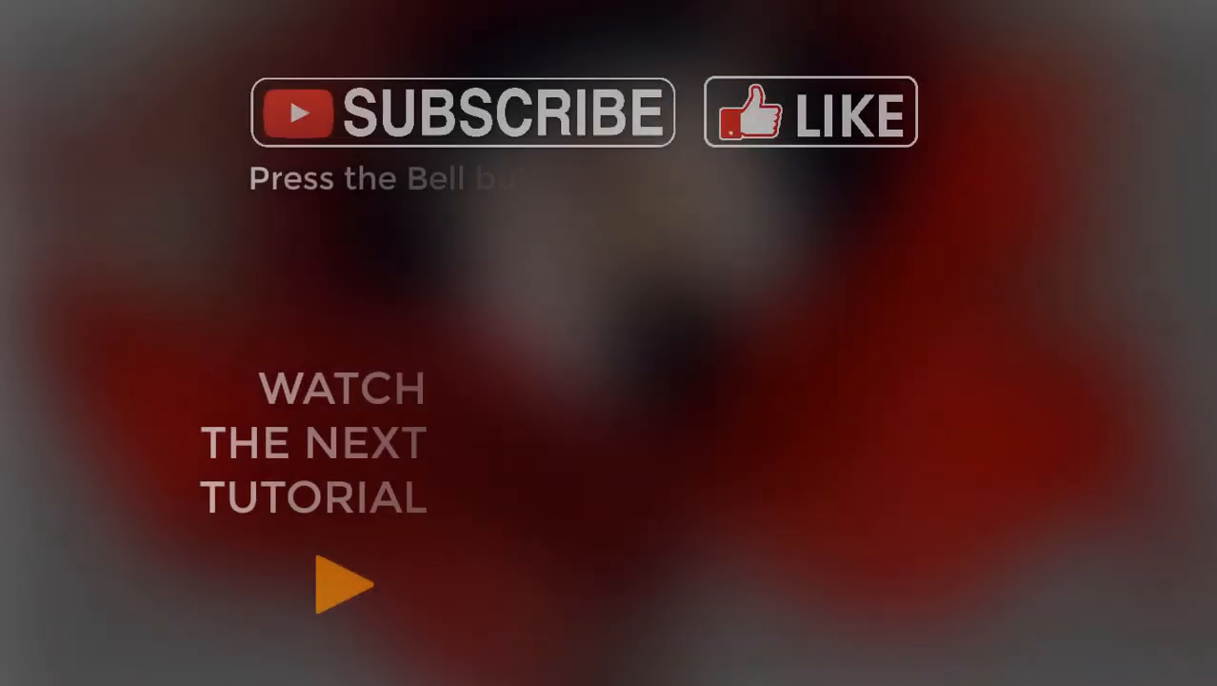